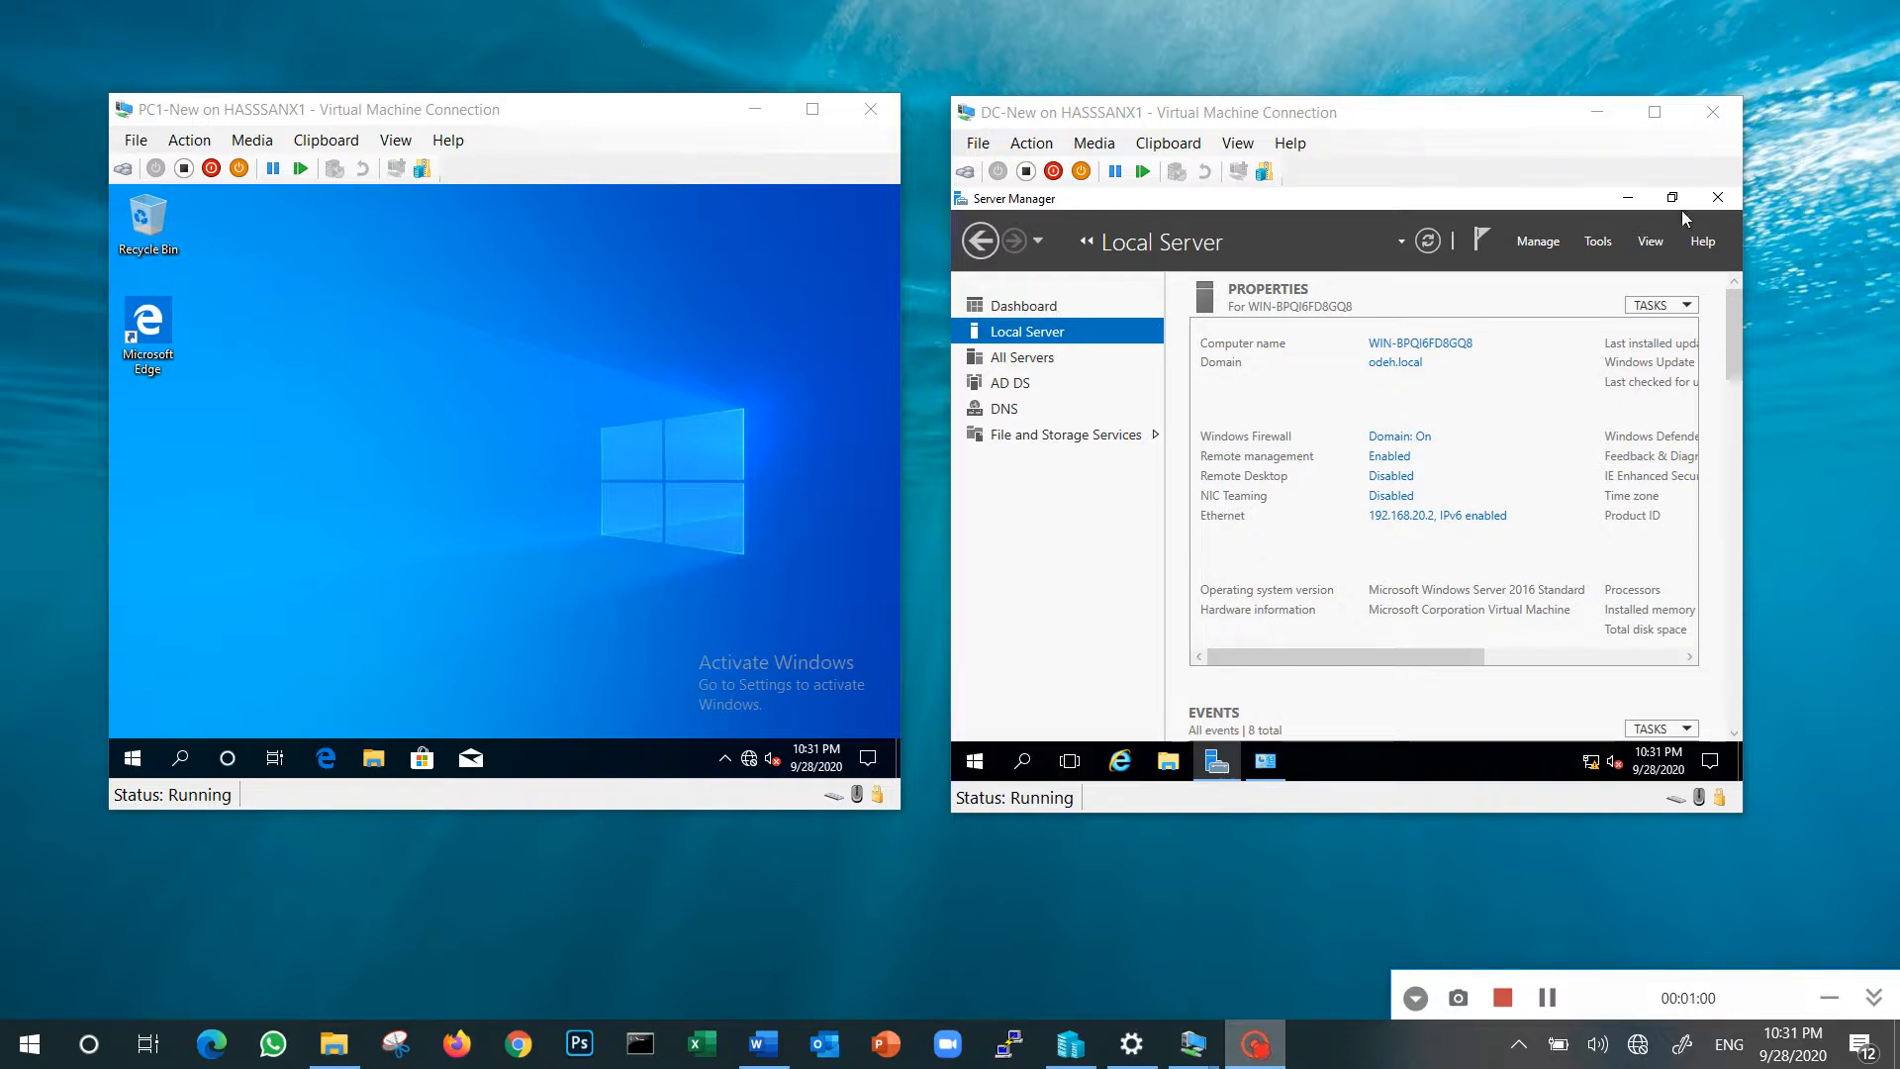
Open Active Directory Users and Computers and confirm the admin account is in Domain Admins.
click(1595, 245)
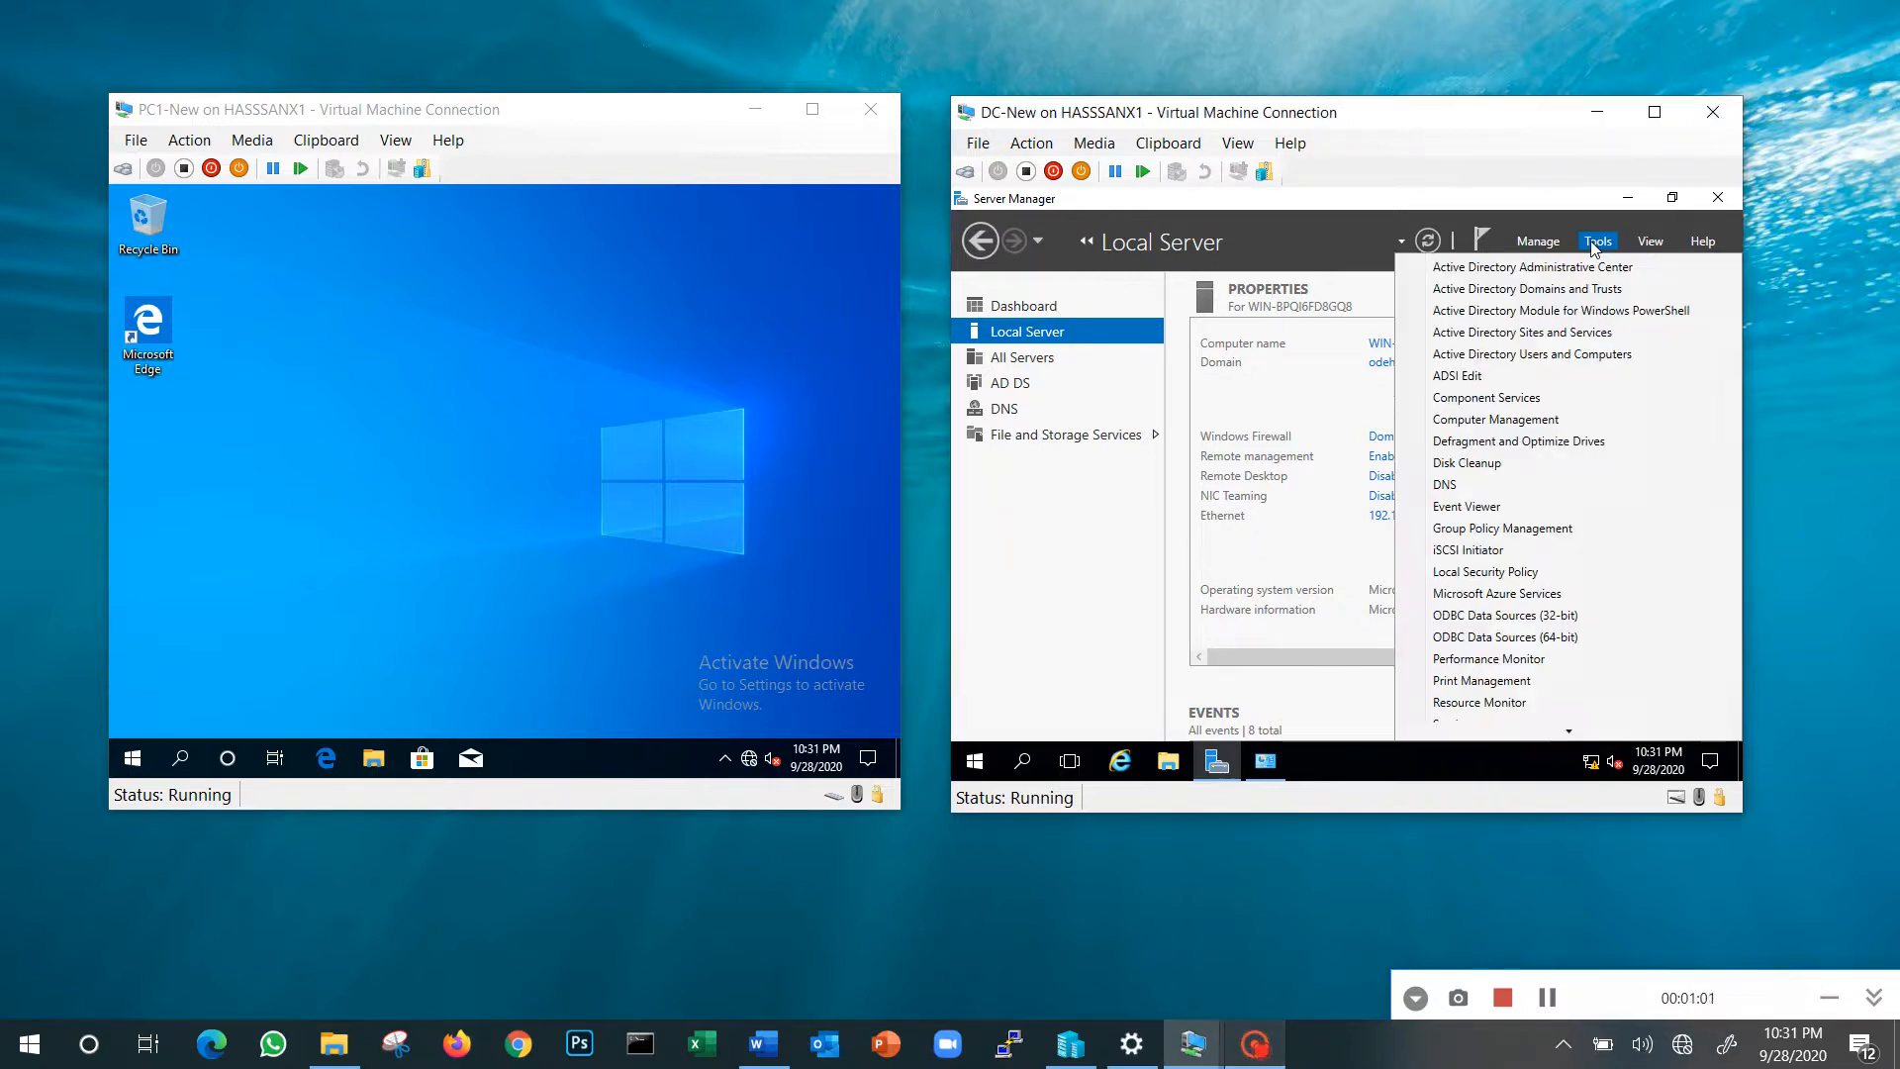
click(1550, 356)
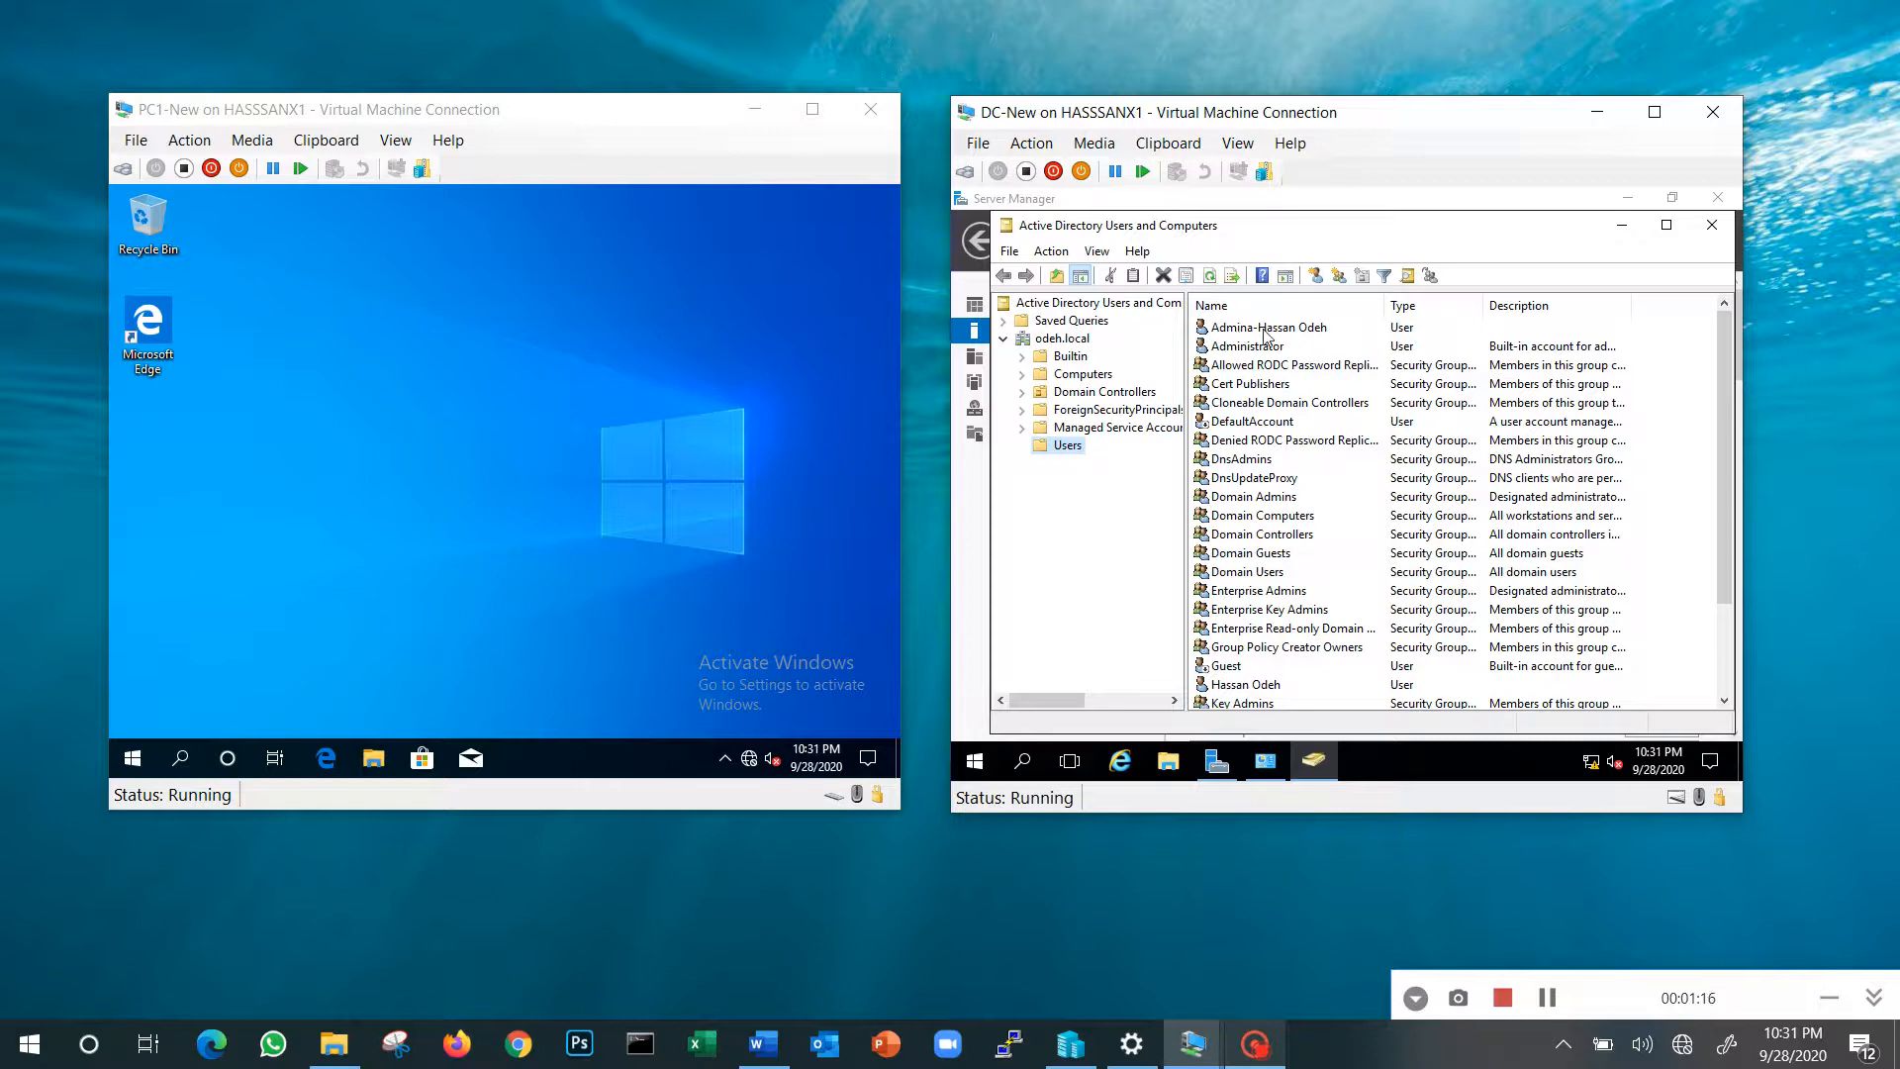
double_click(1302, 331)
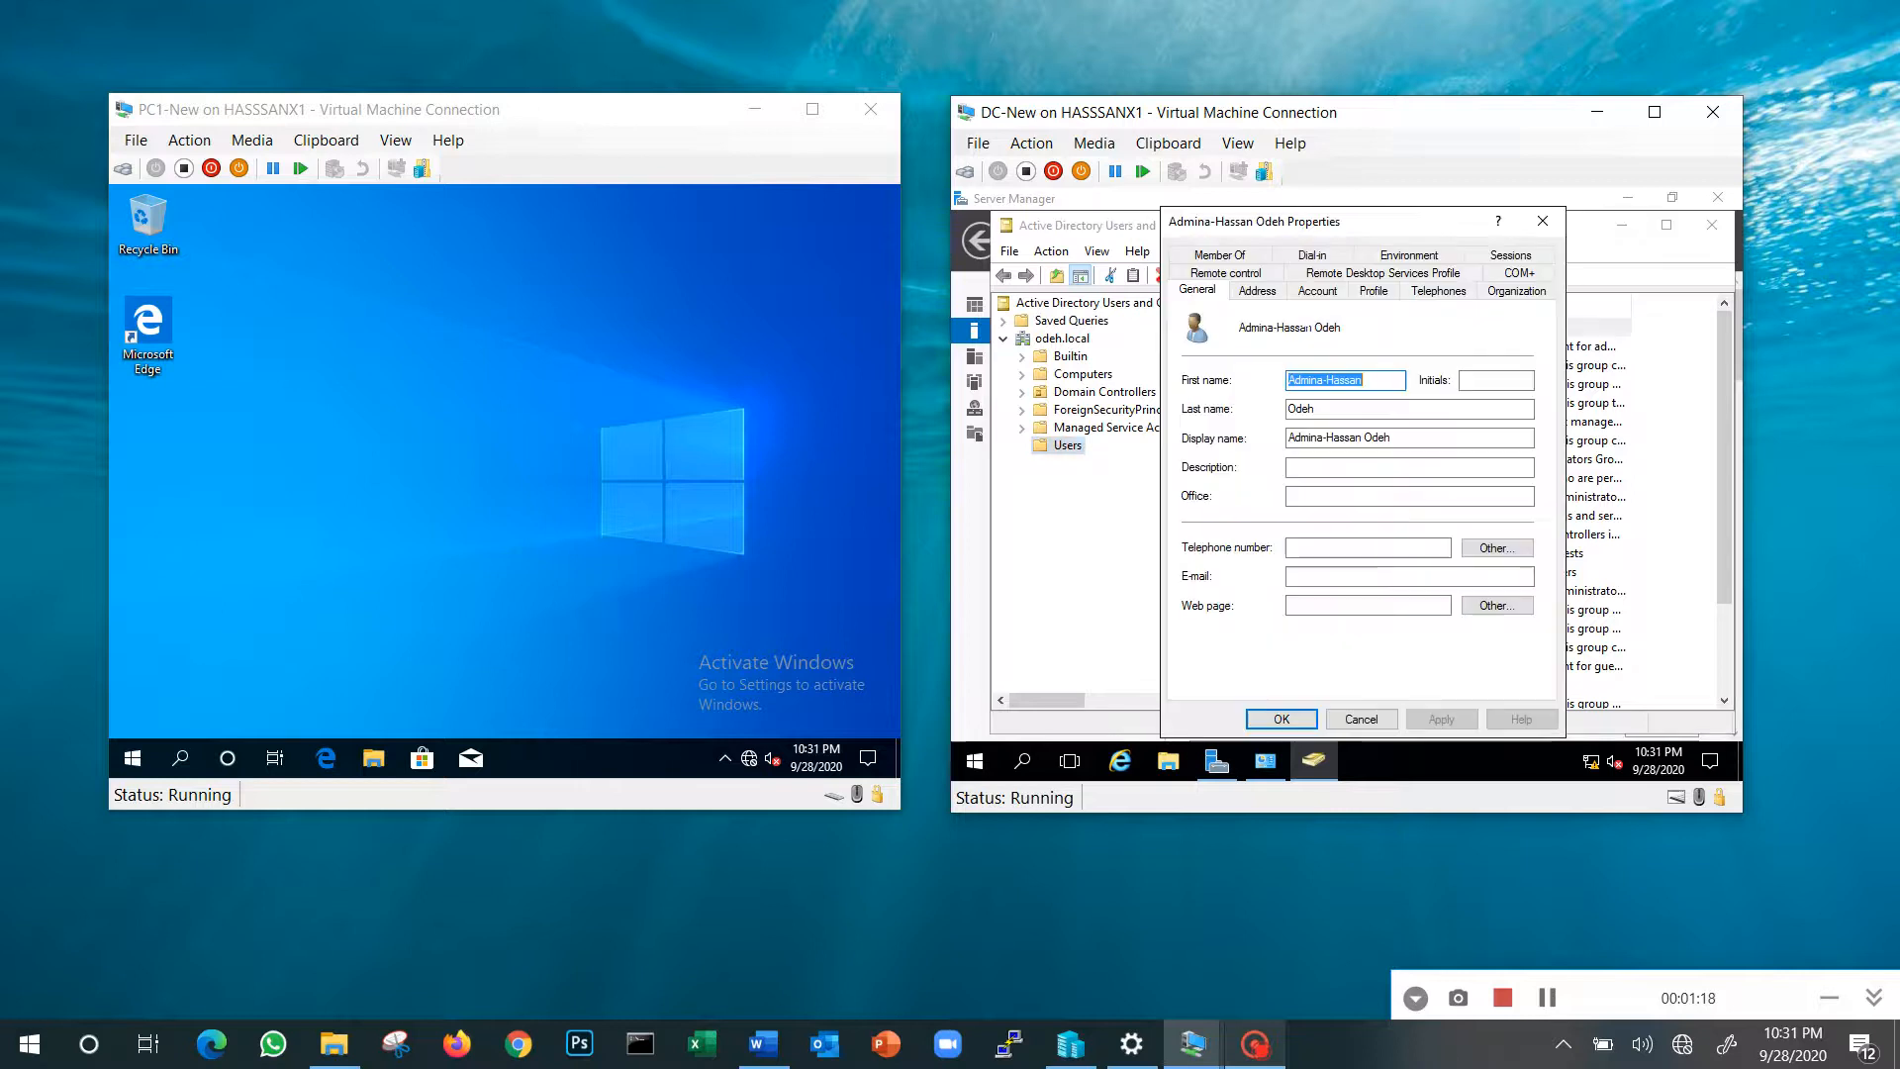
click(1249, 257)
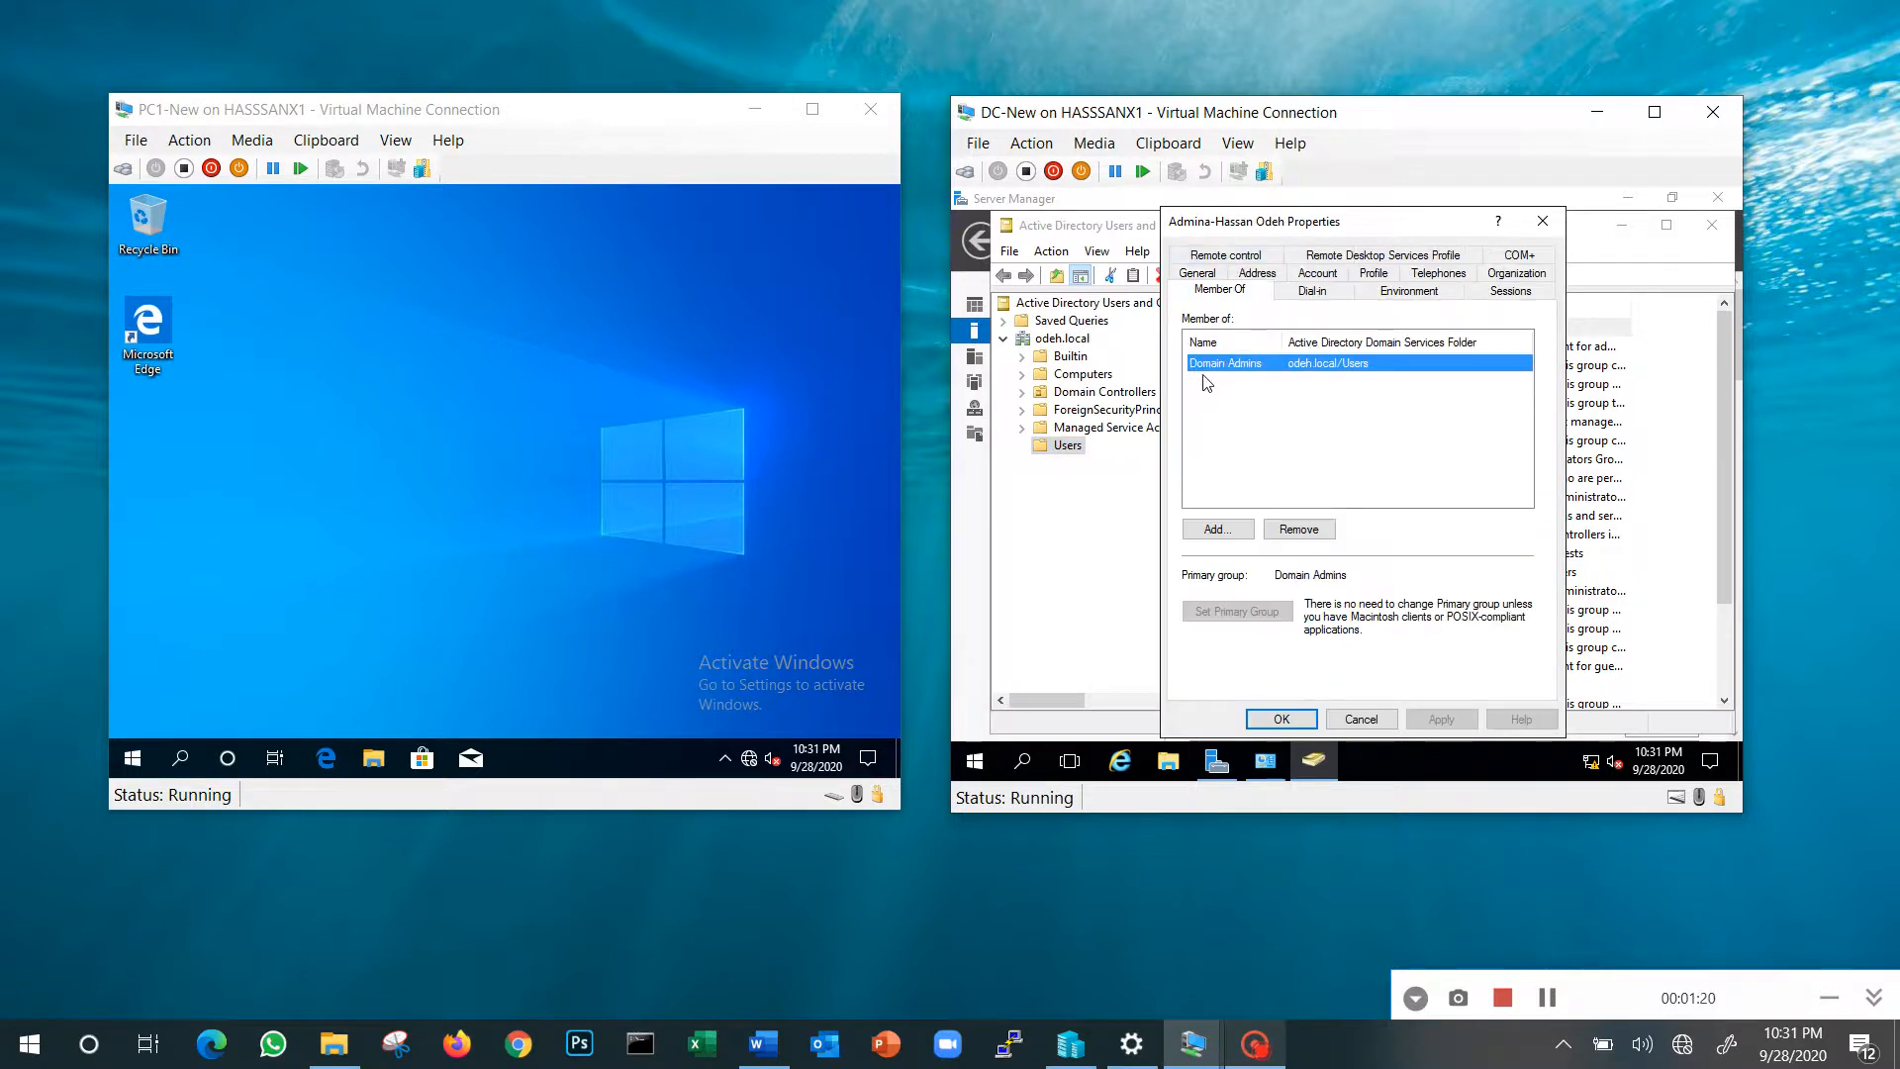
click(1359, 719)
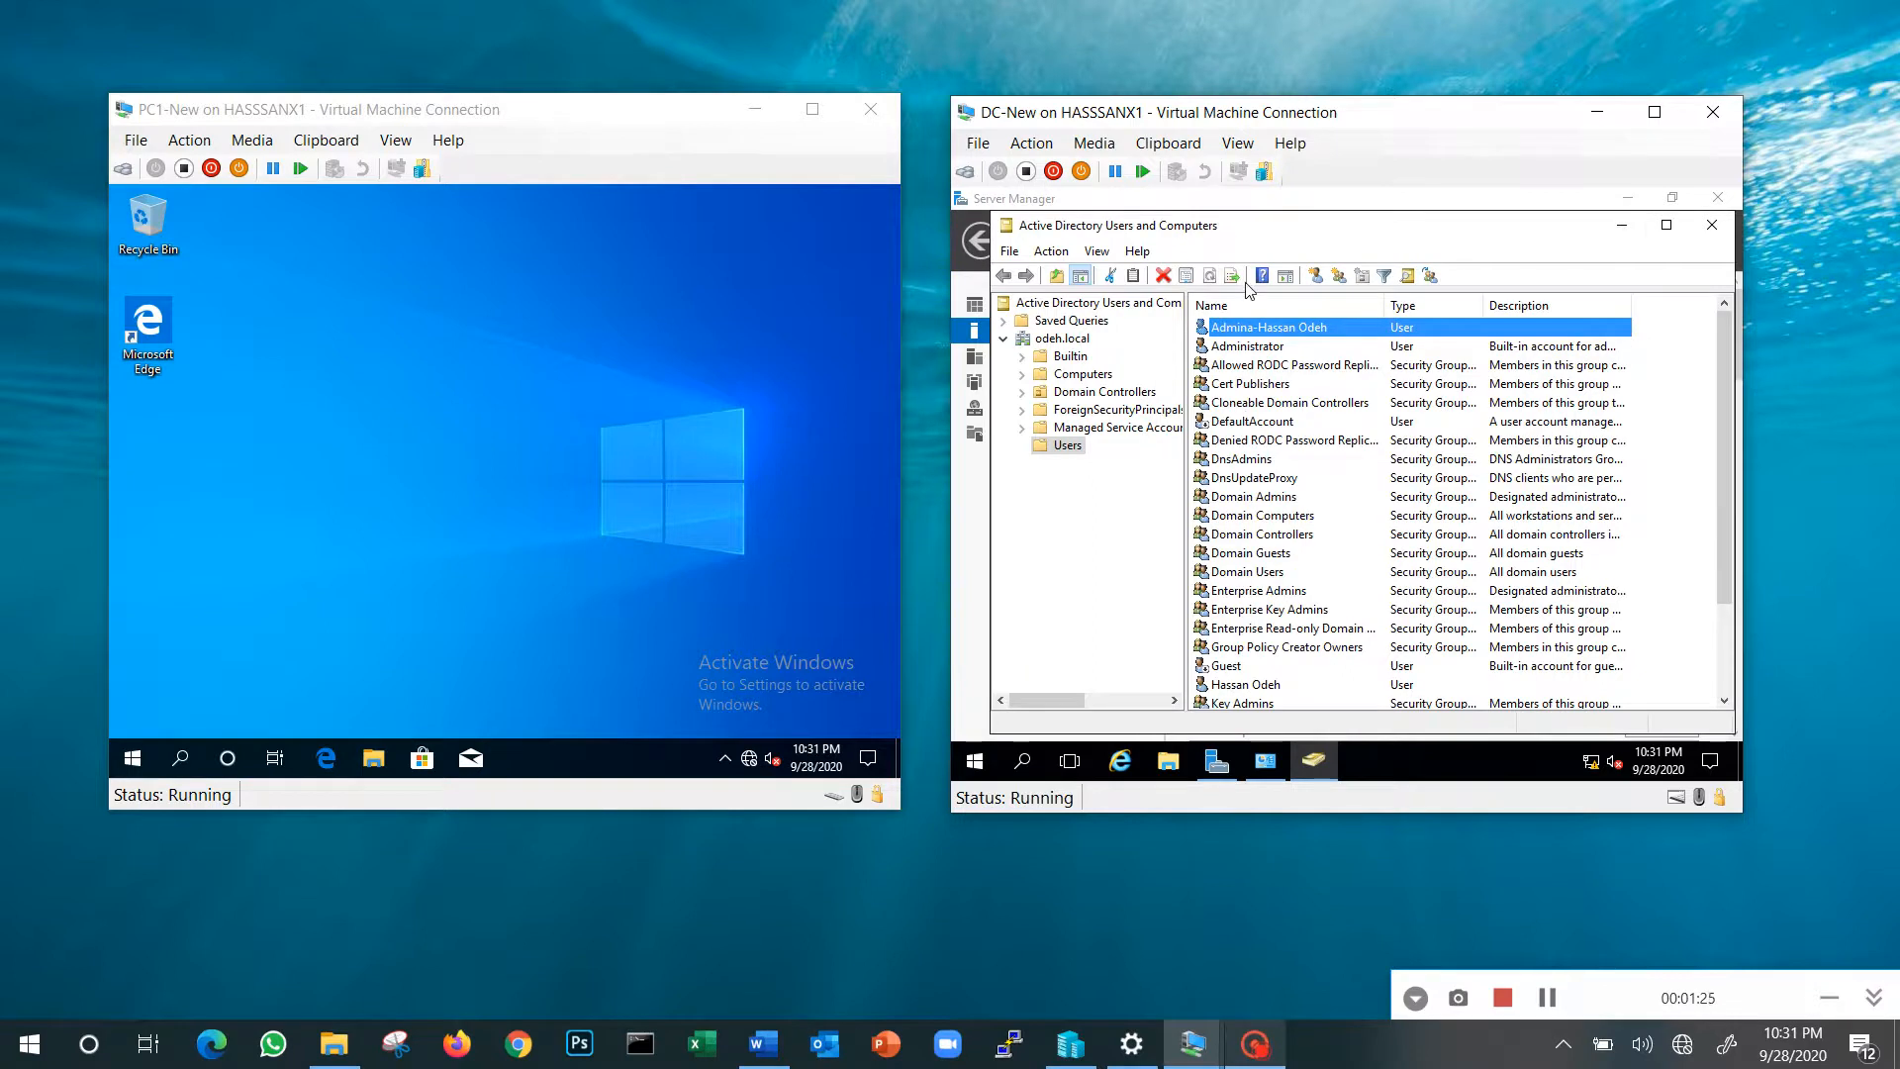
Close ADUC and open This PC's system properties from File Explorer on PC1.
click(1711, 233)
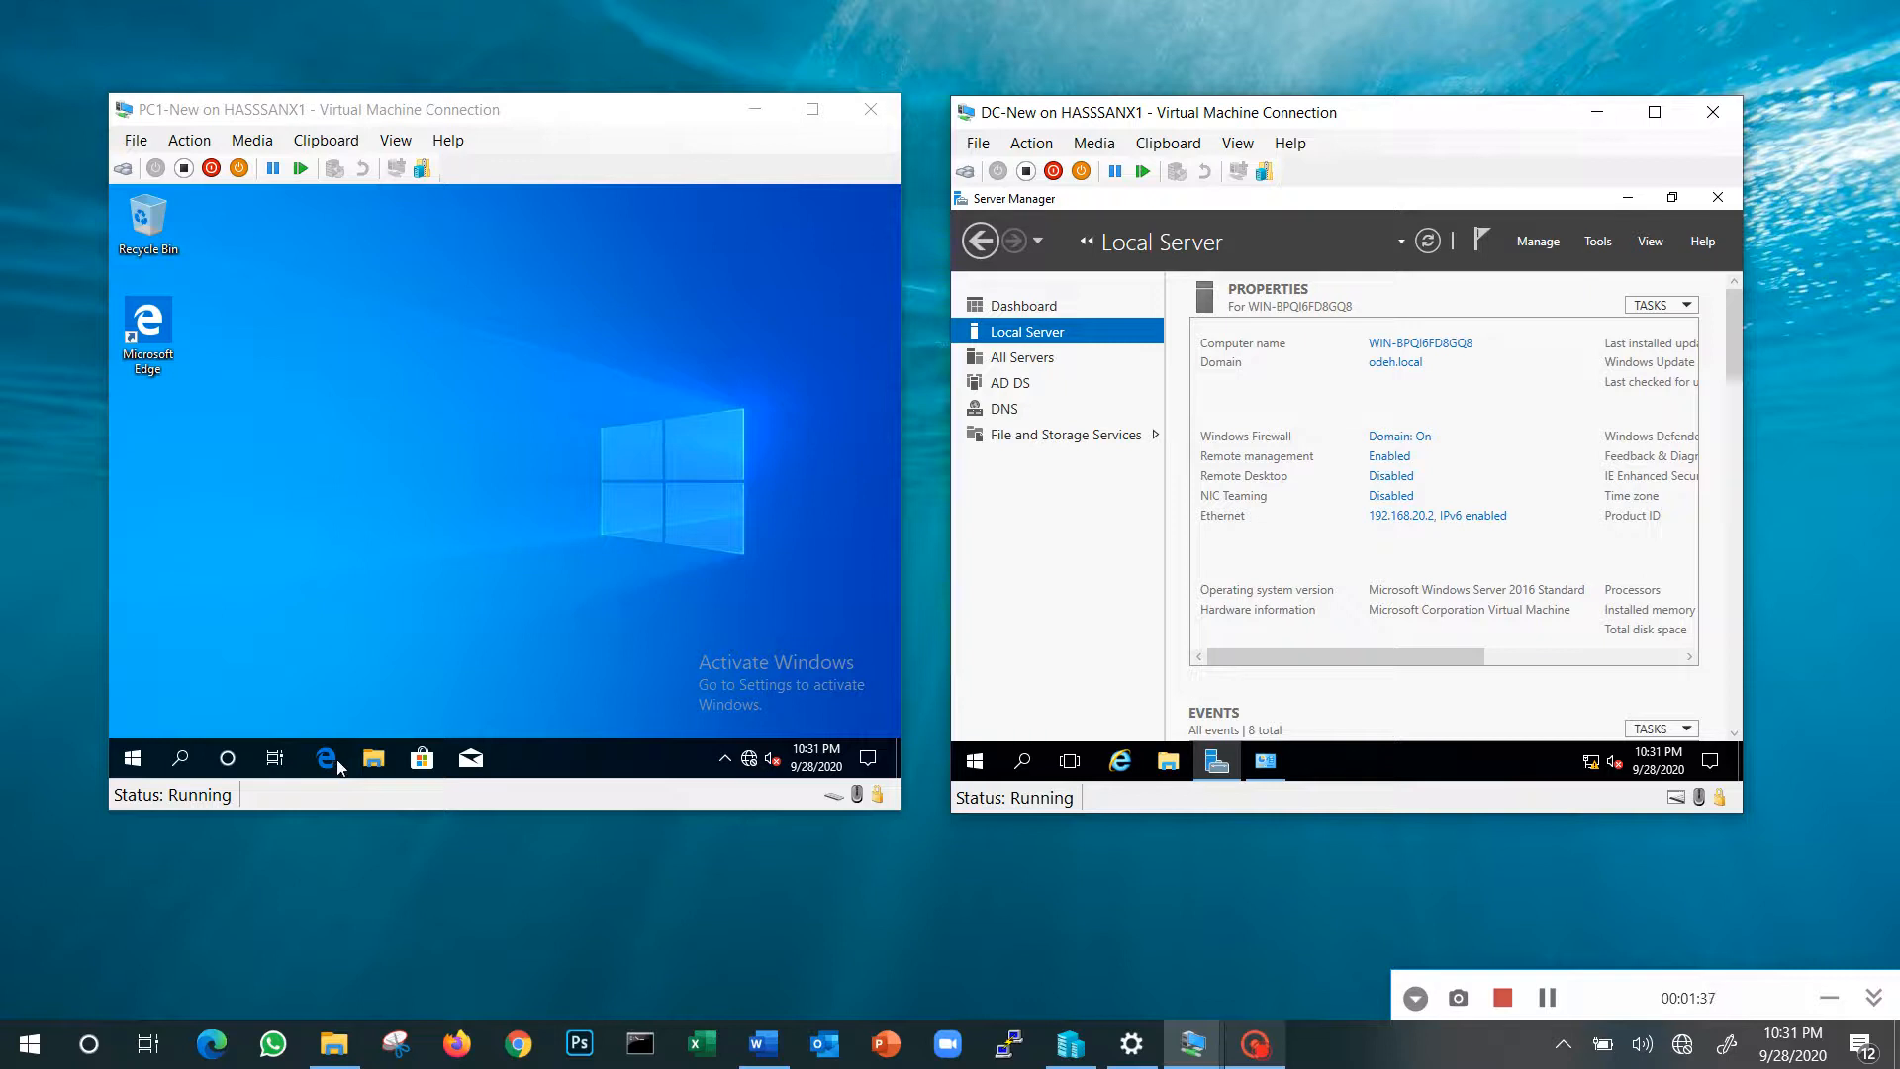
click(376, 768)
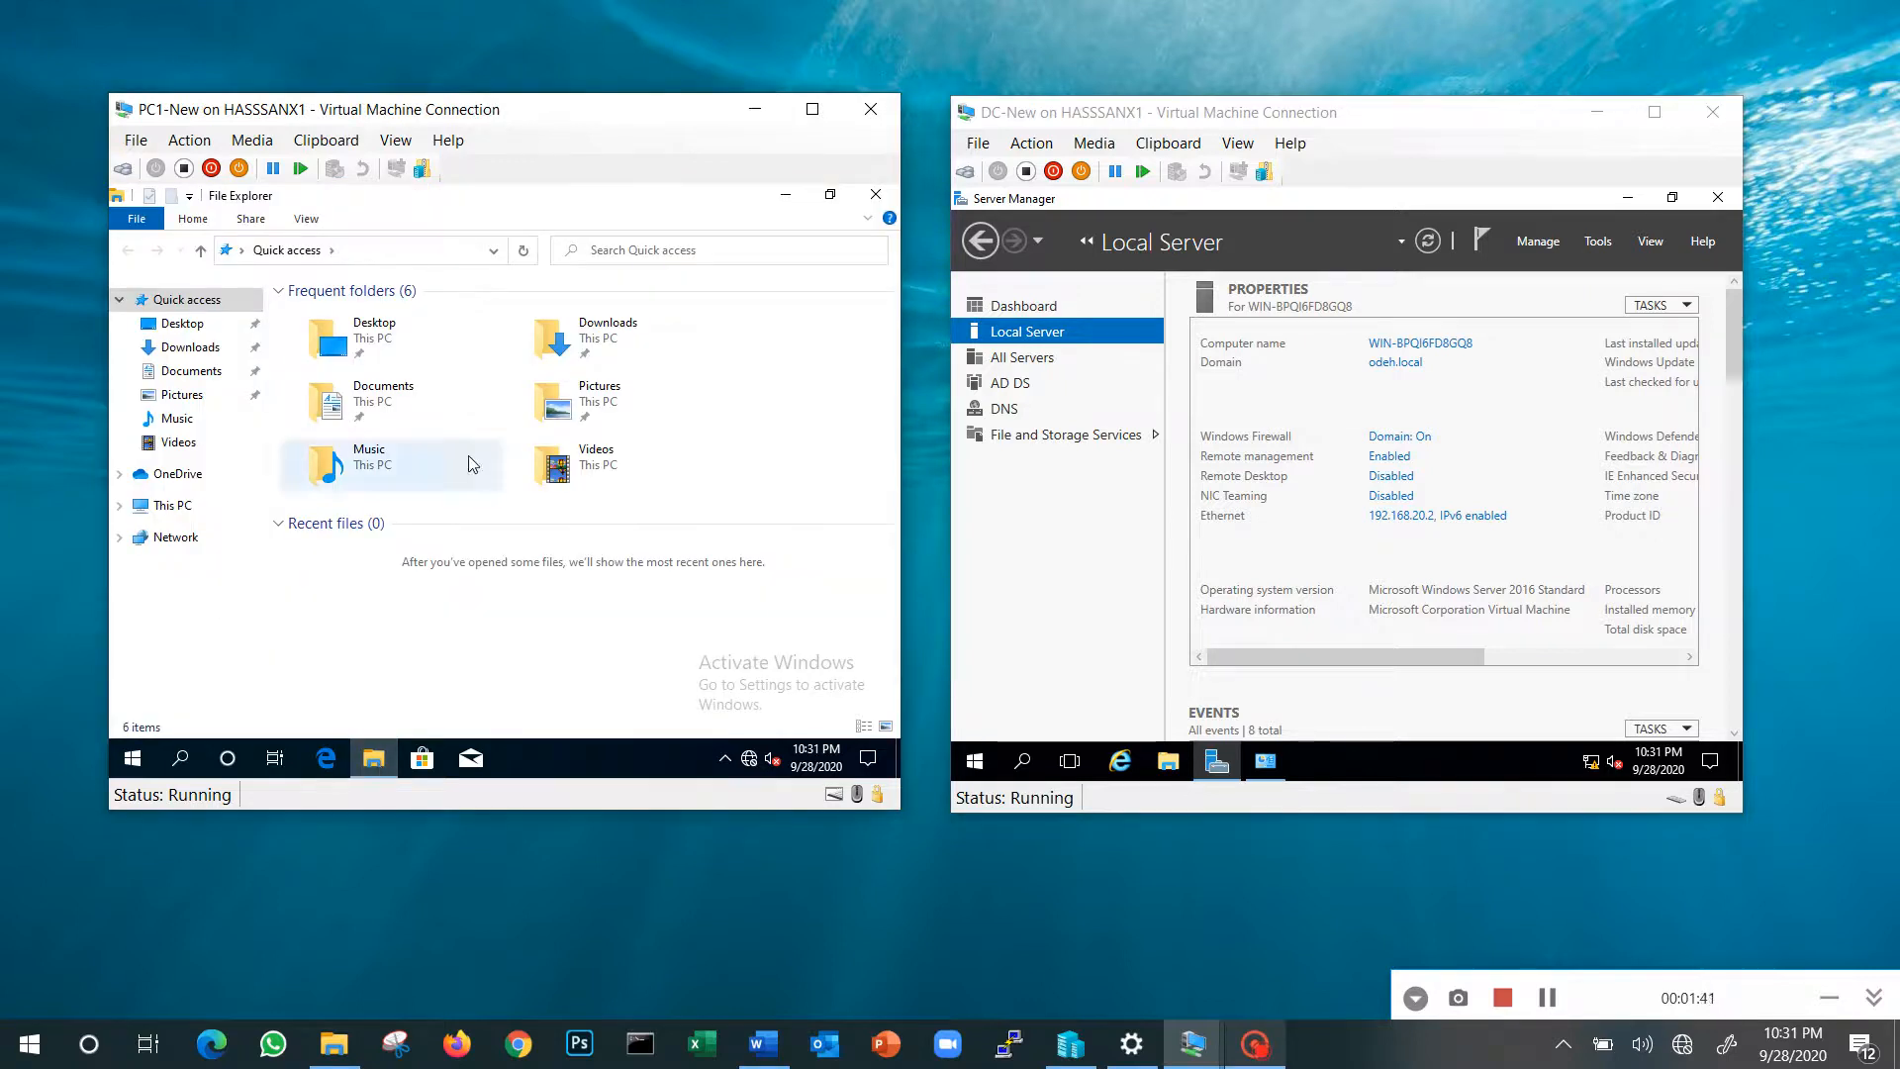
right_click(202, 509)
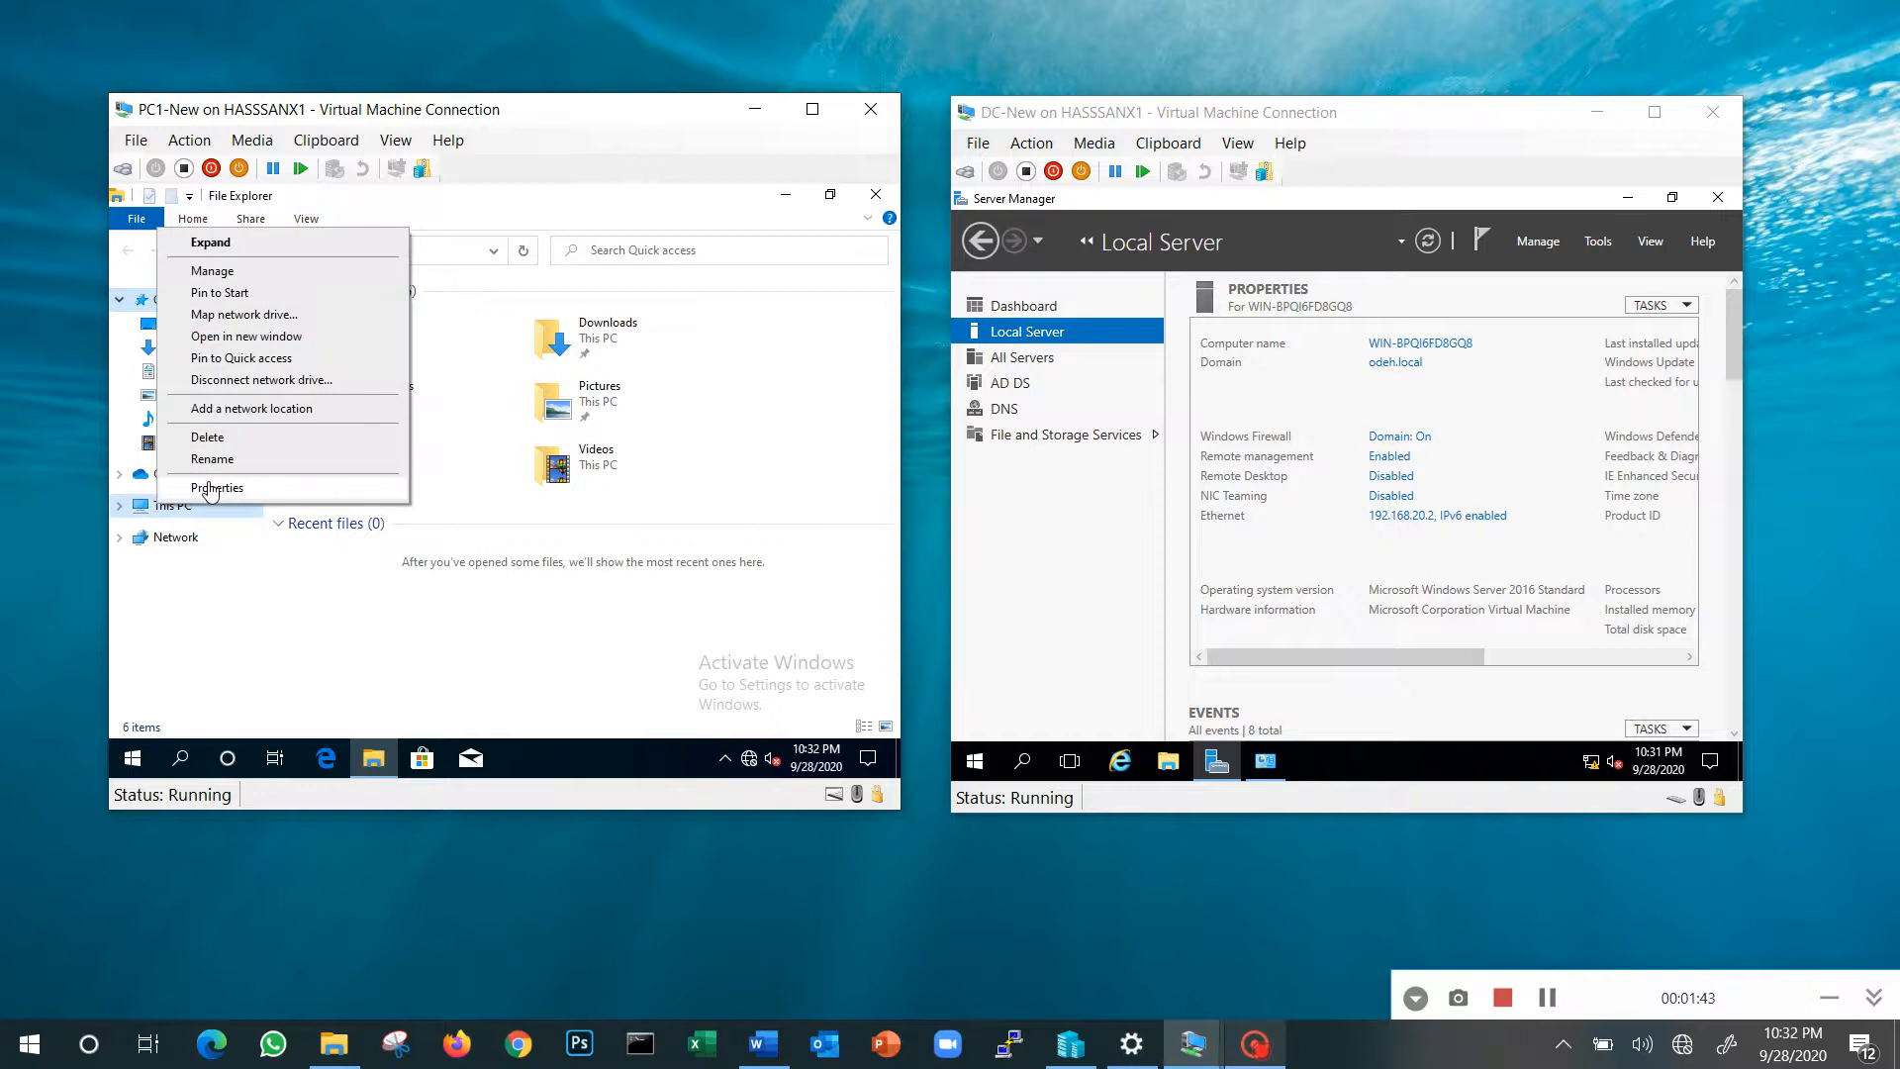
click(217, 487)
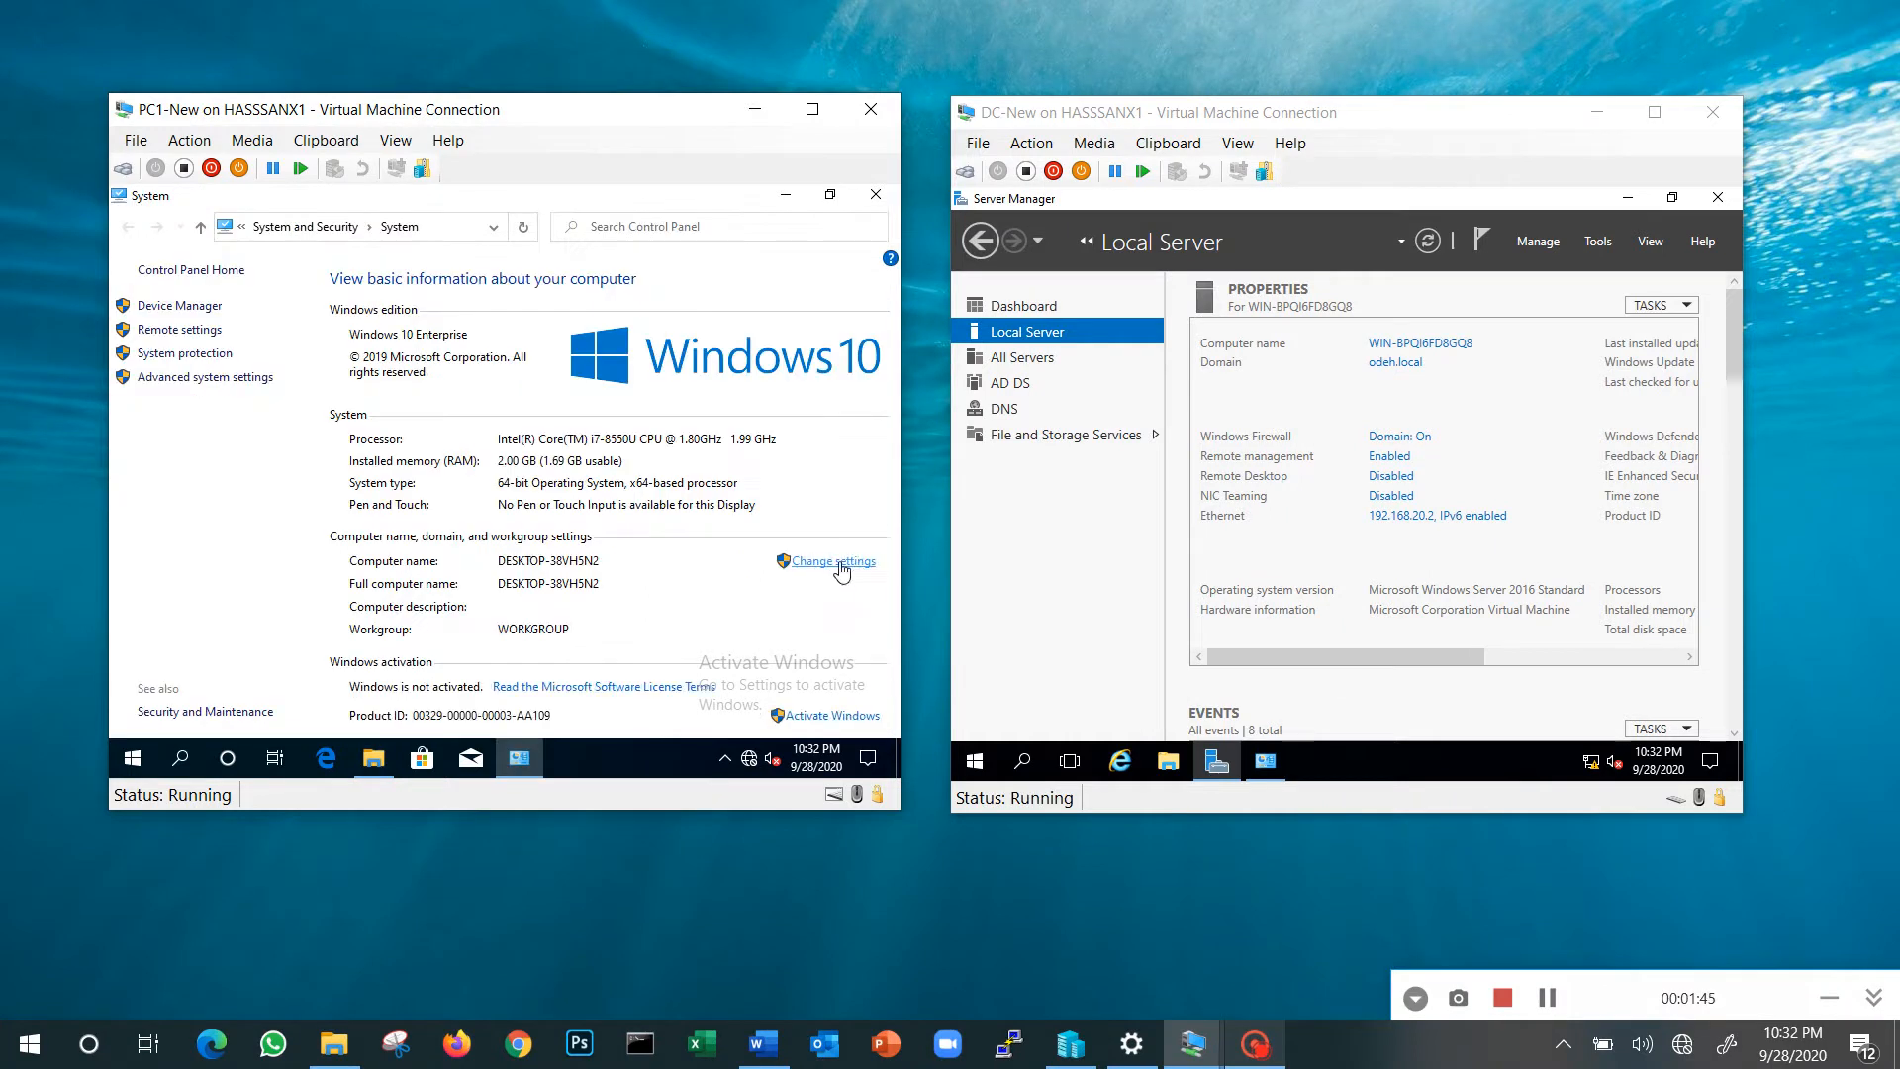
Switch membership to Domain, enter odeh.local, and select the current computer name.
click(841, 571)
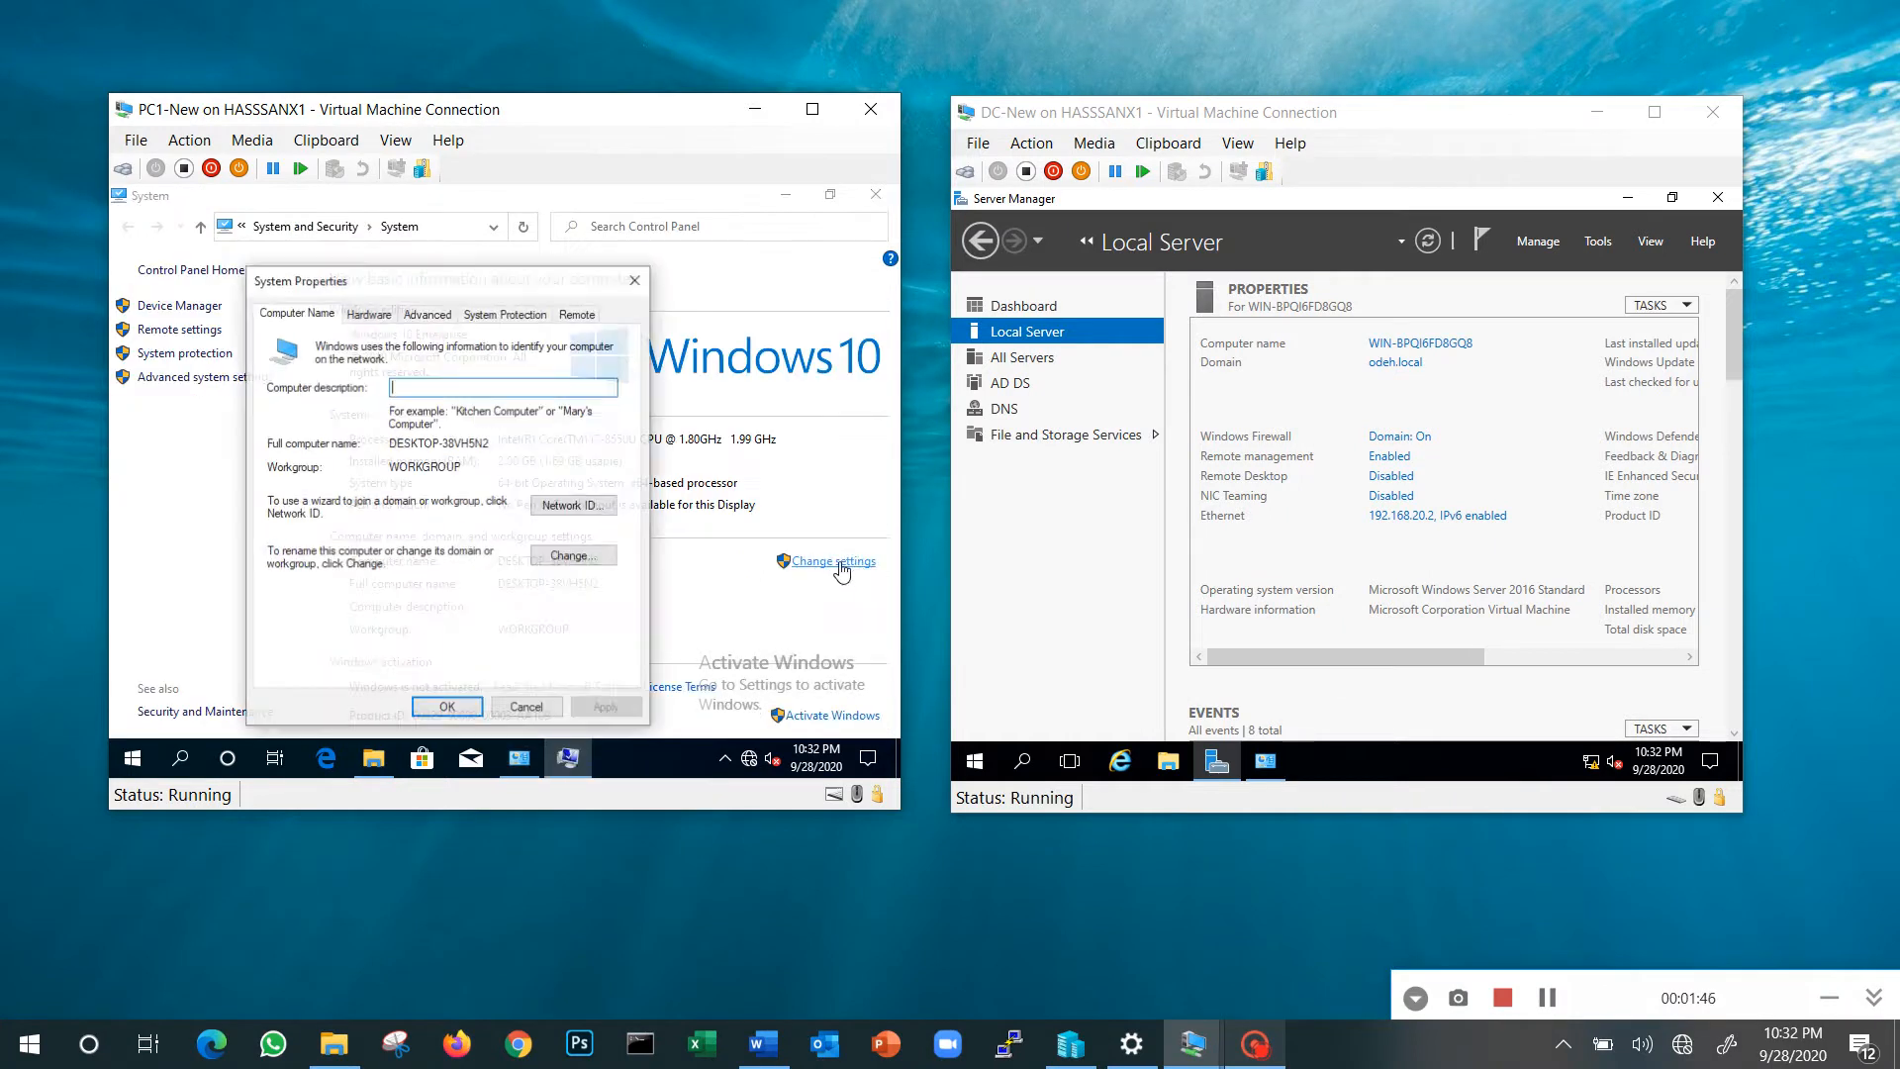
click(574, 556)
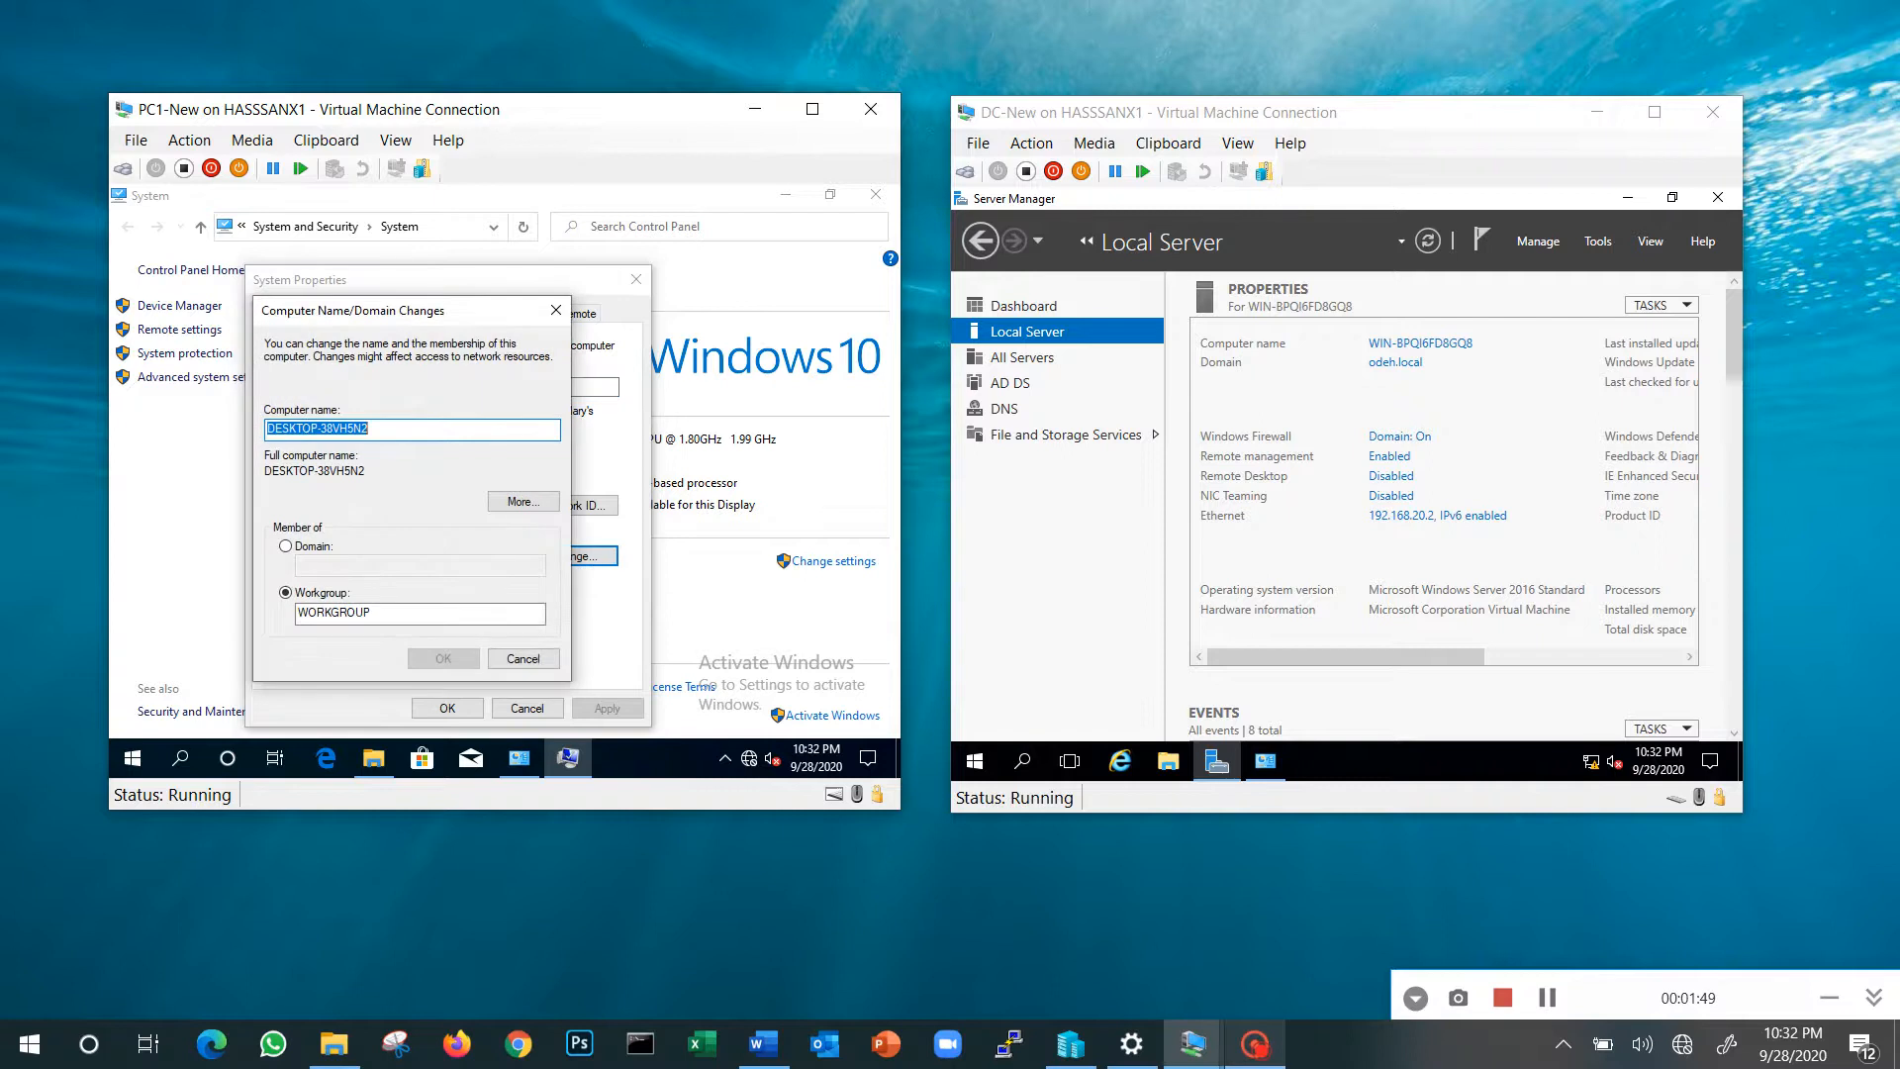
click(296, 547)
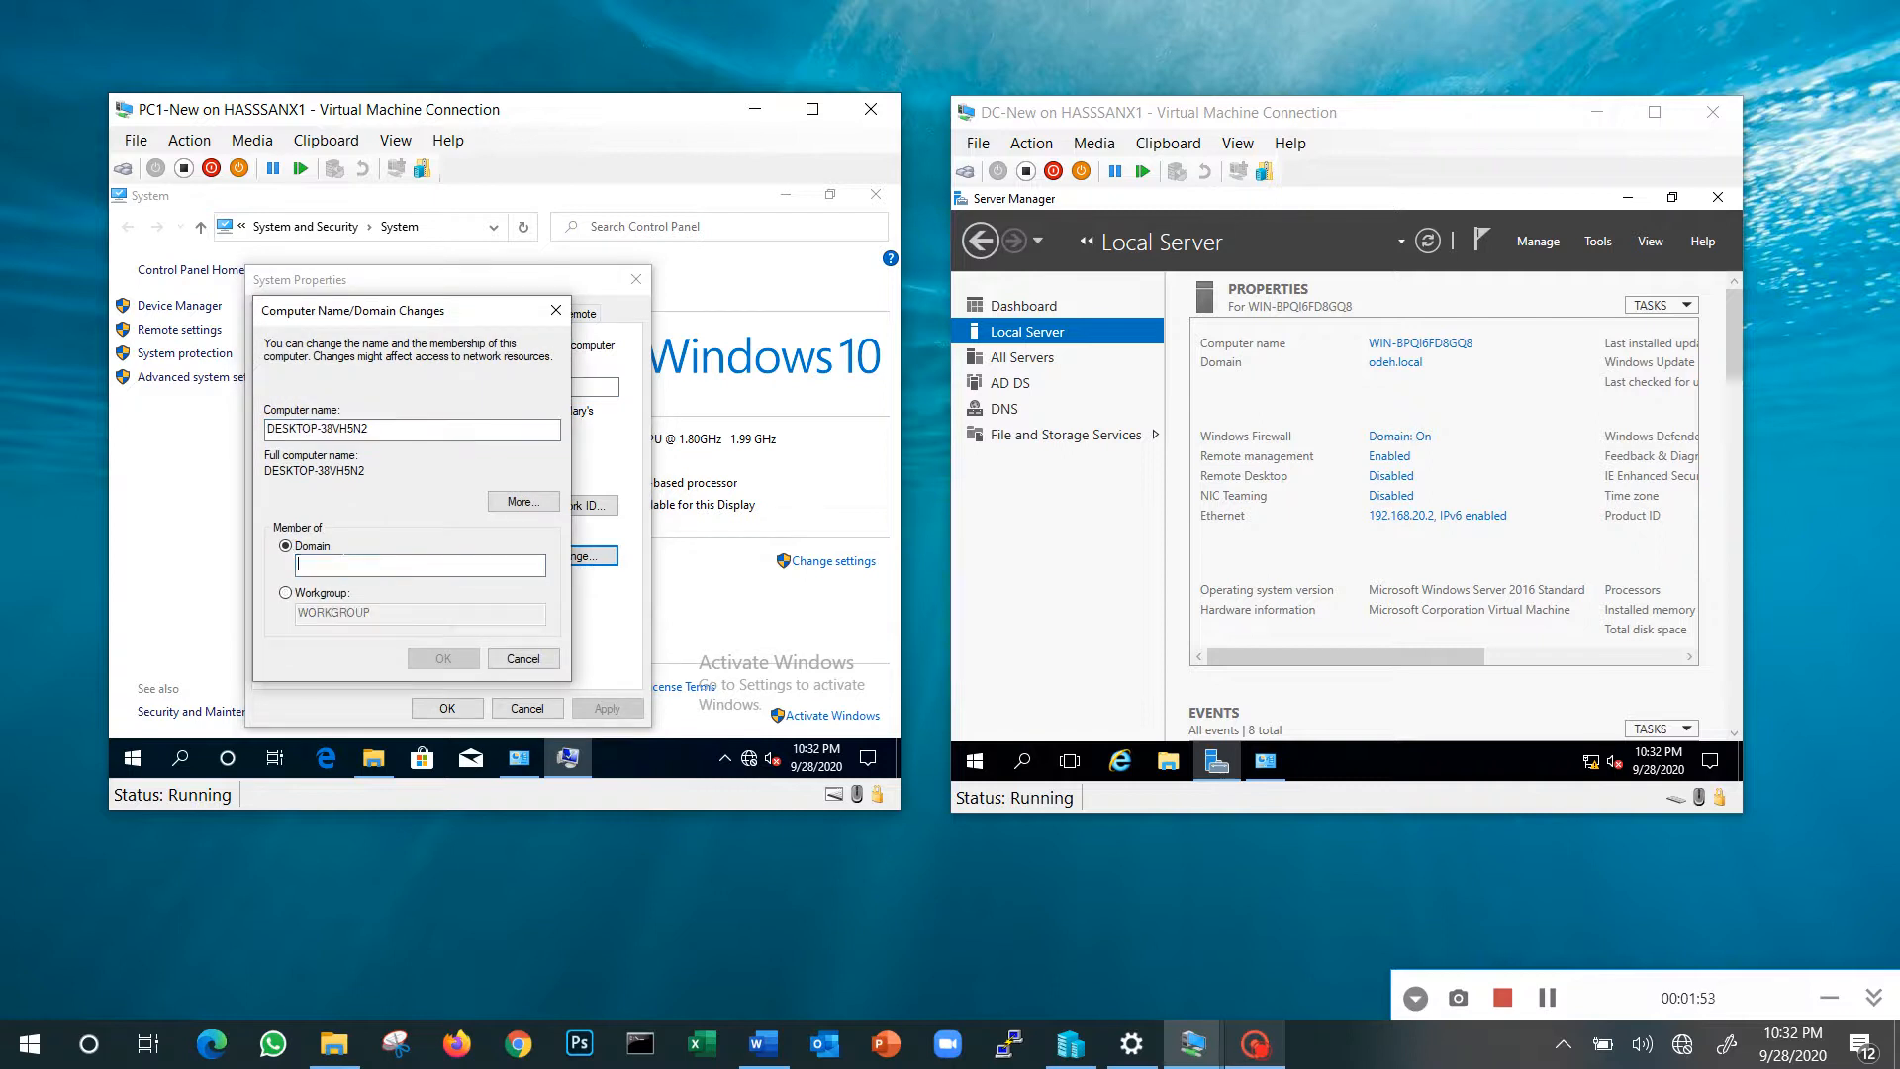
text(odeh.local)
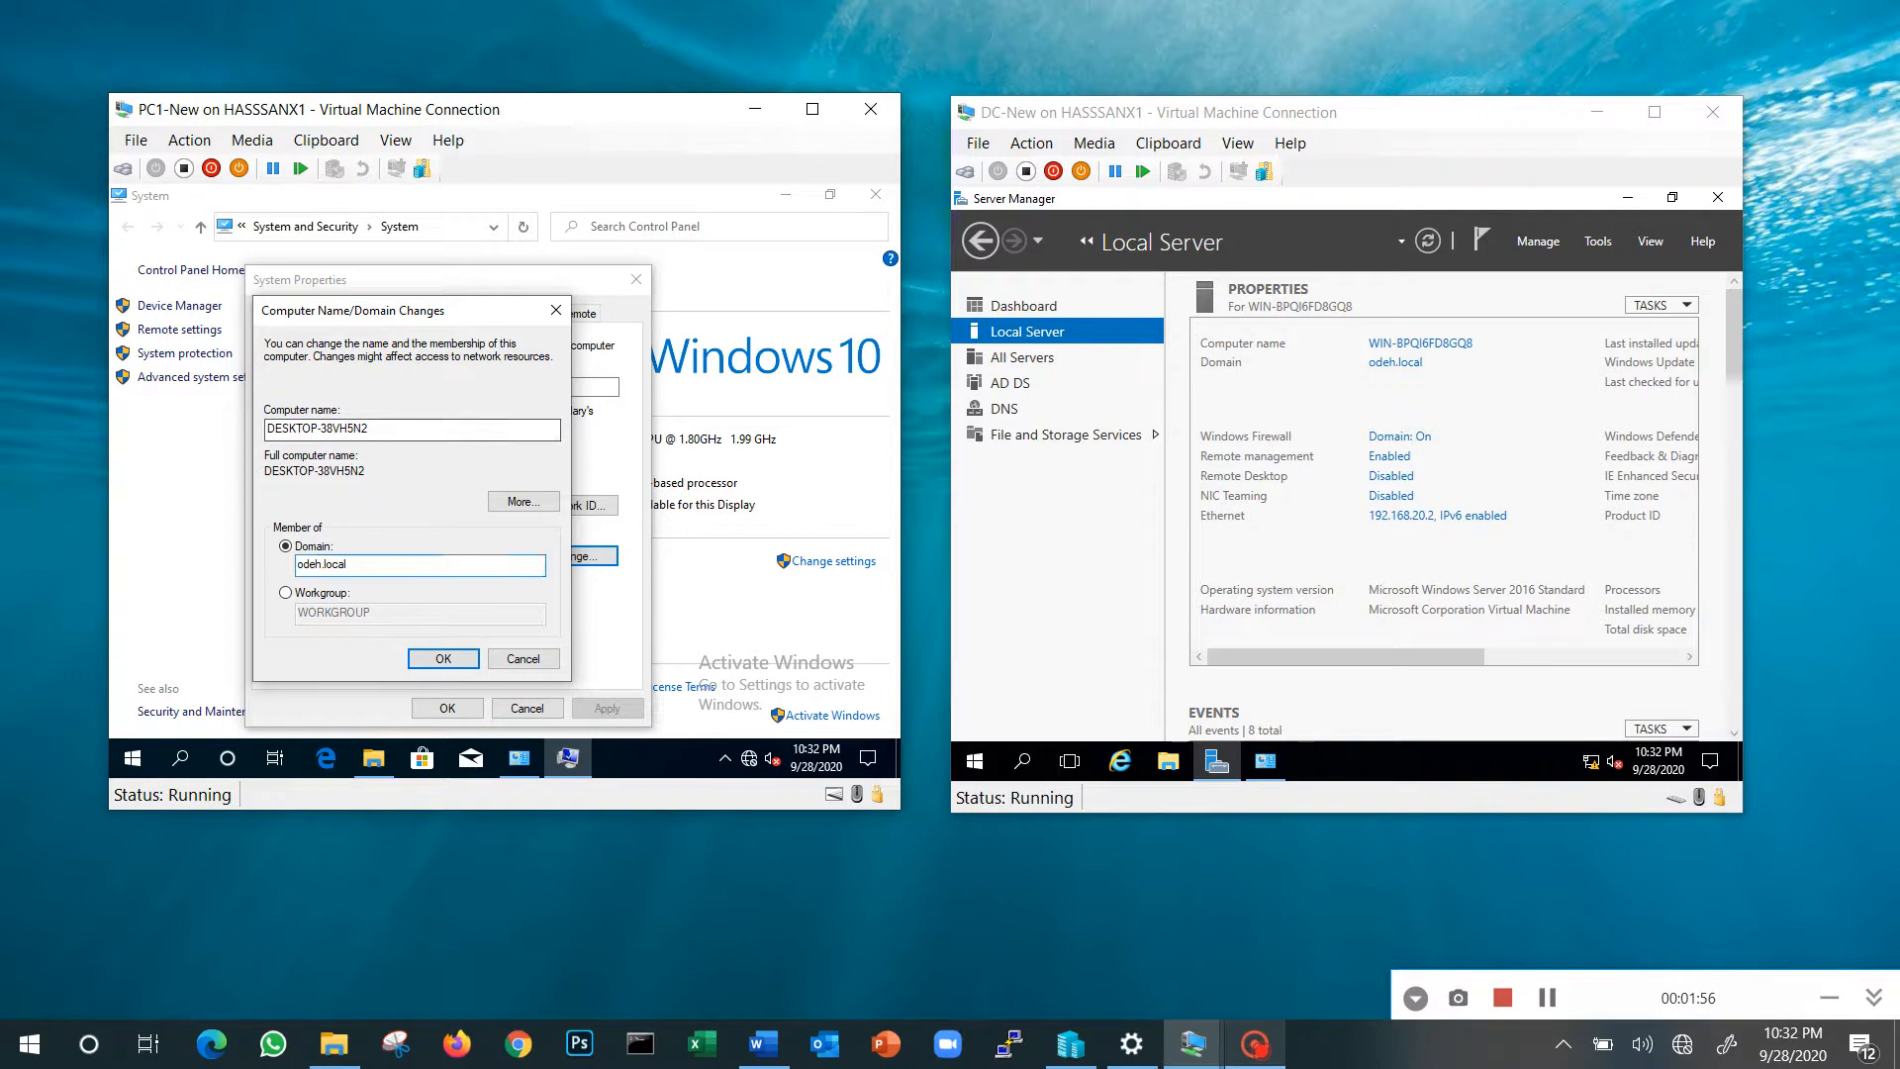
drag(377, 428, 222, 423)
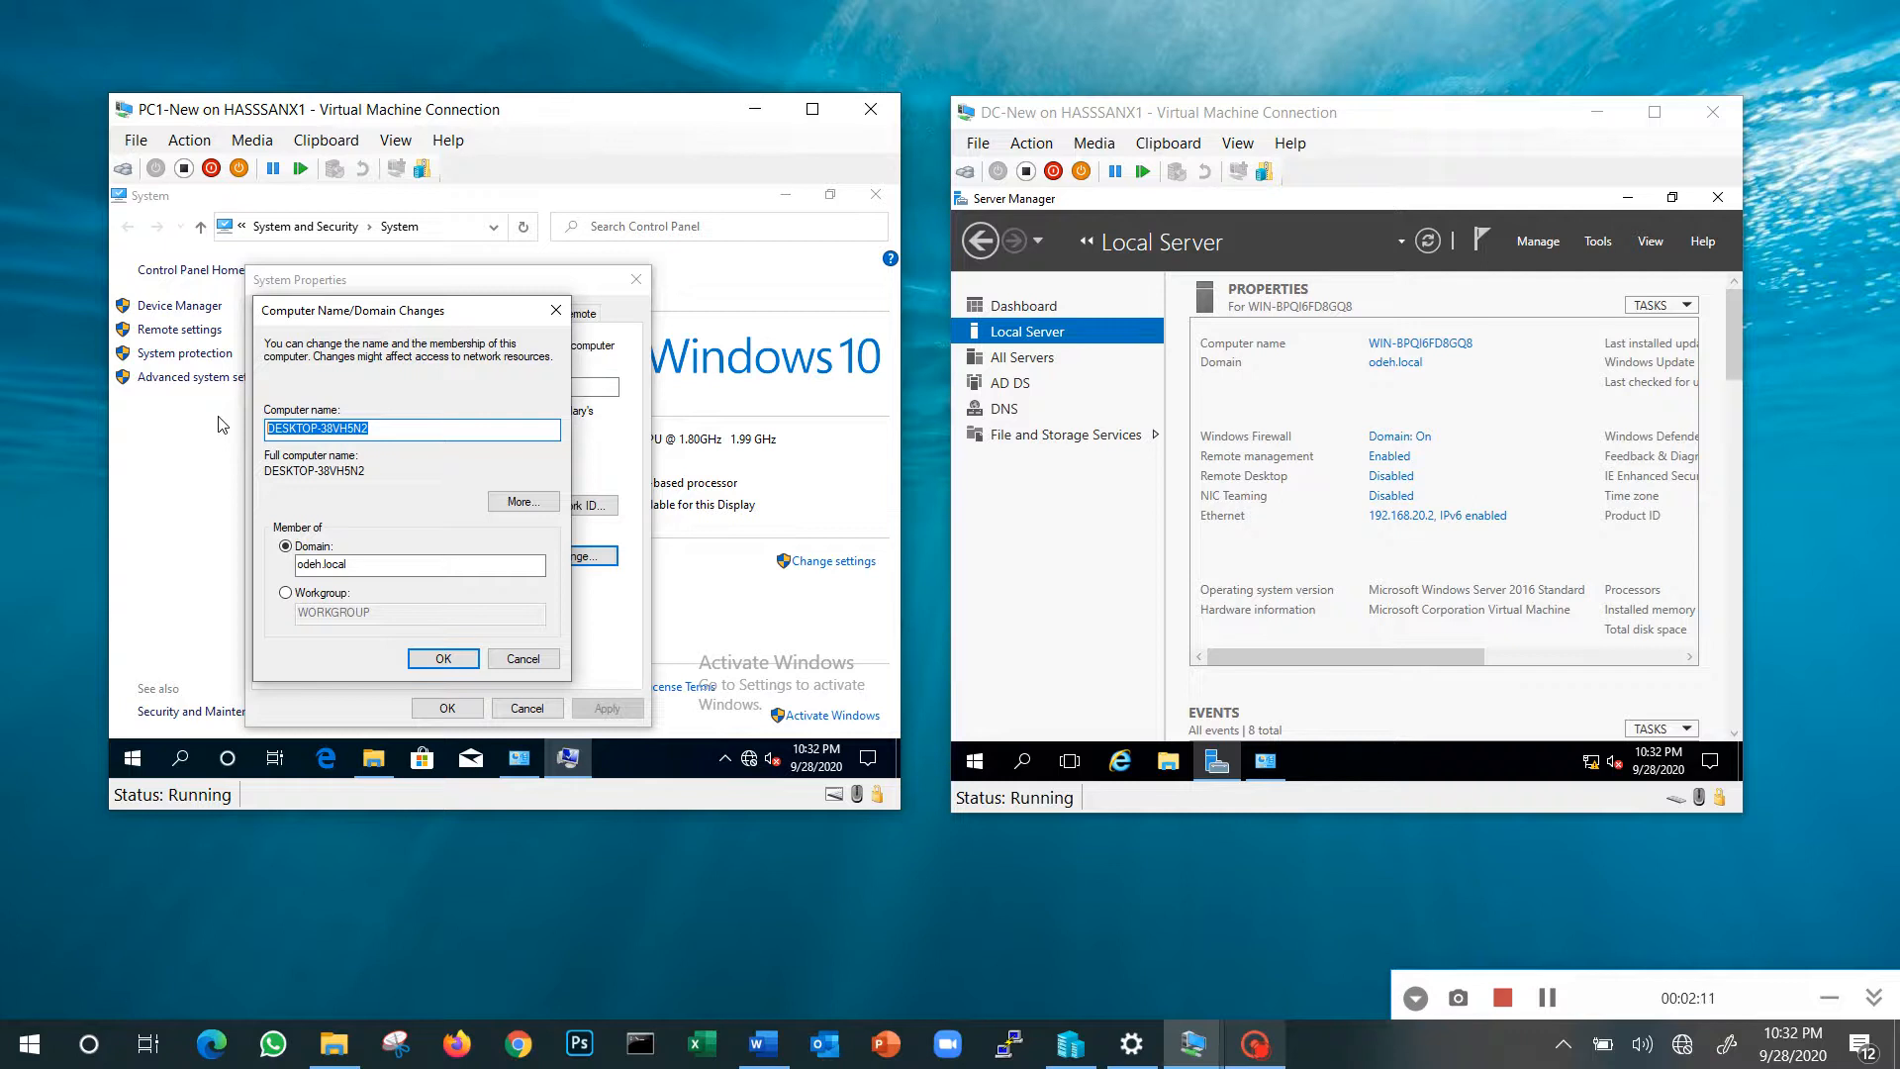
Type T-Lab-PC1 as the new computer name, correcting the earlier mistyped attempts.
text(106)
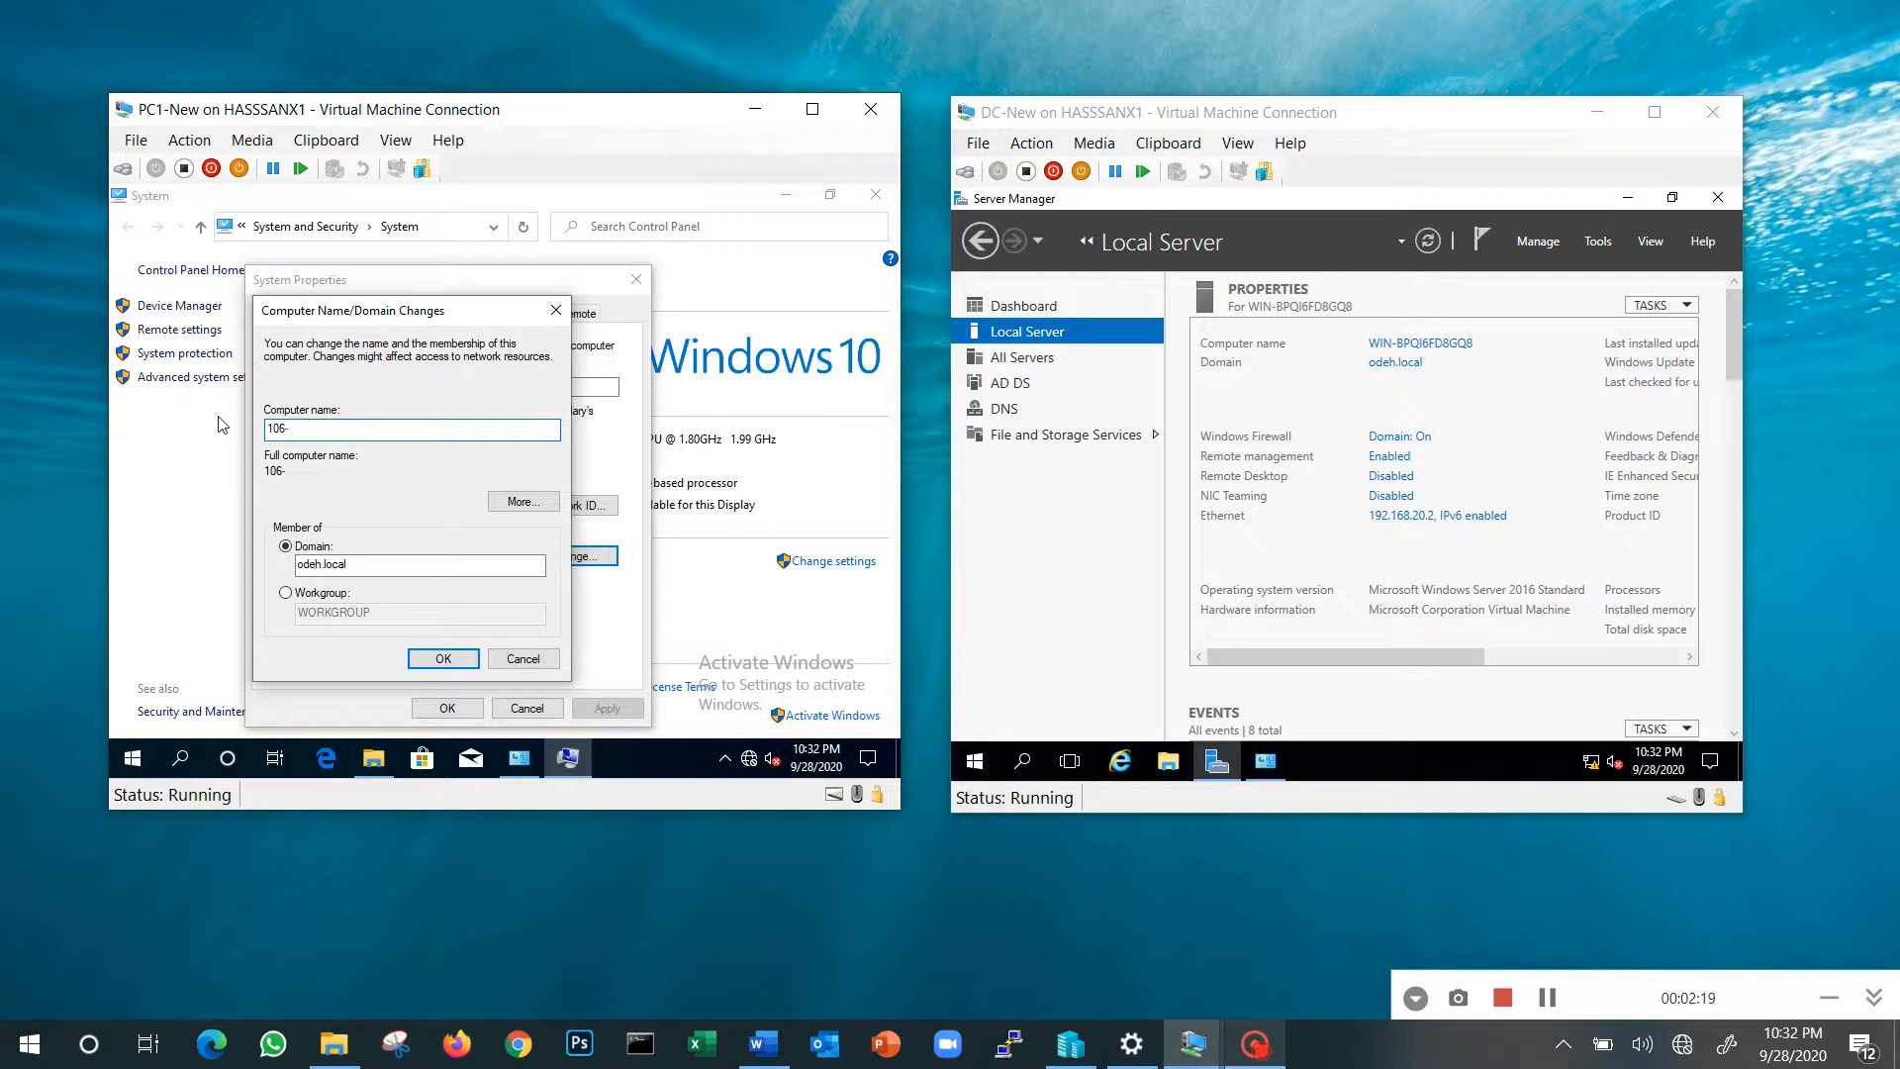
text(-W)
text(-S1-Pc1)
key(BackSpace)
key(BackSpace)
key(BackSpace)
key(BackSpace)
key(BackSpace)
key(BackSpace)
key(BackSpace)
key(BackSpace)
key(BackSpace)
key(BackSpace)
key(BackSpace)
key(BackSpace)
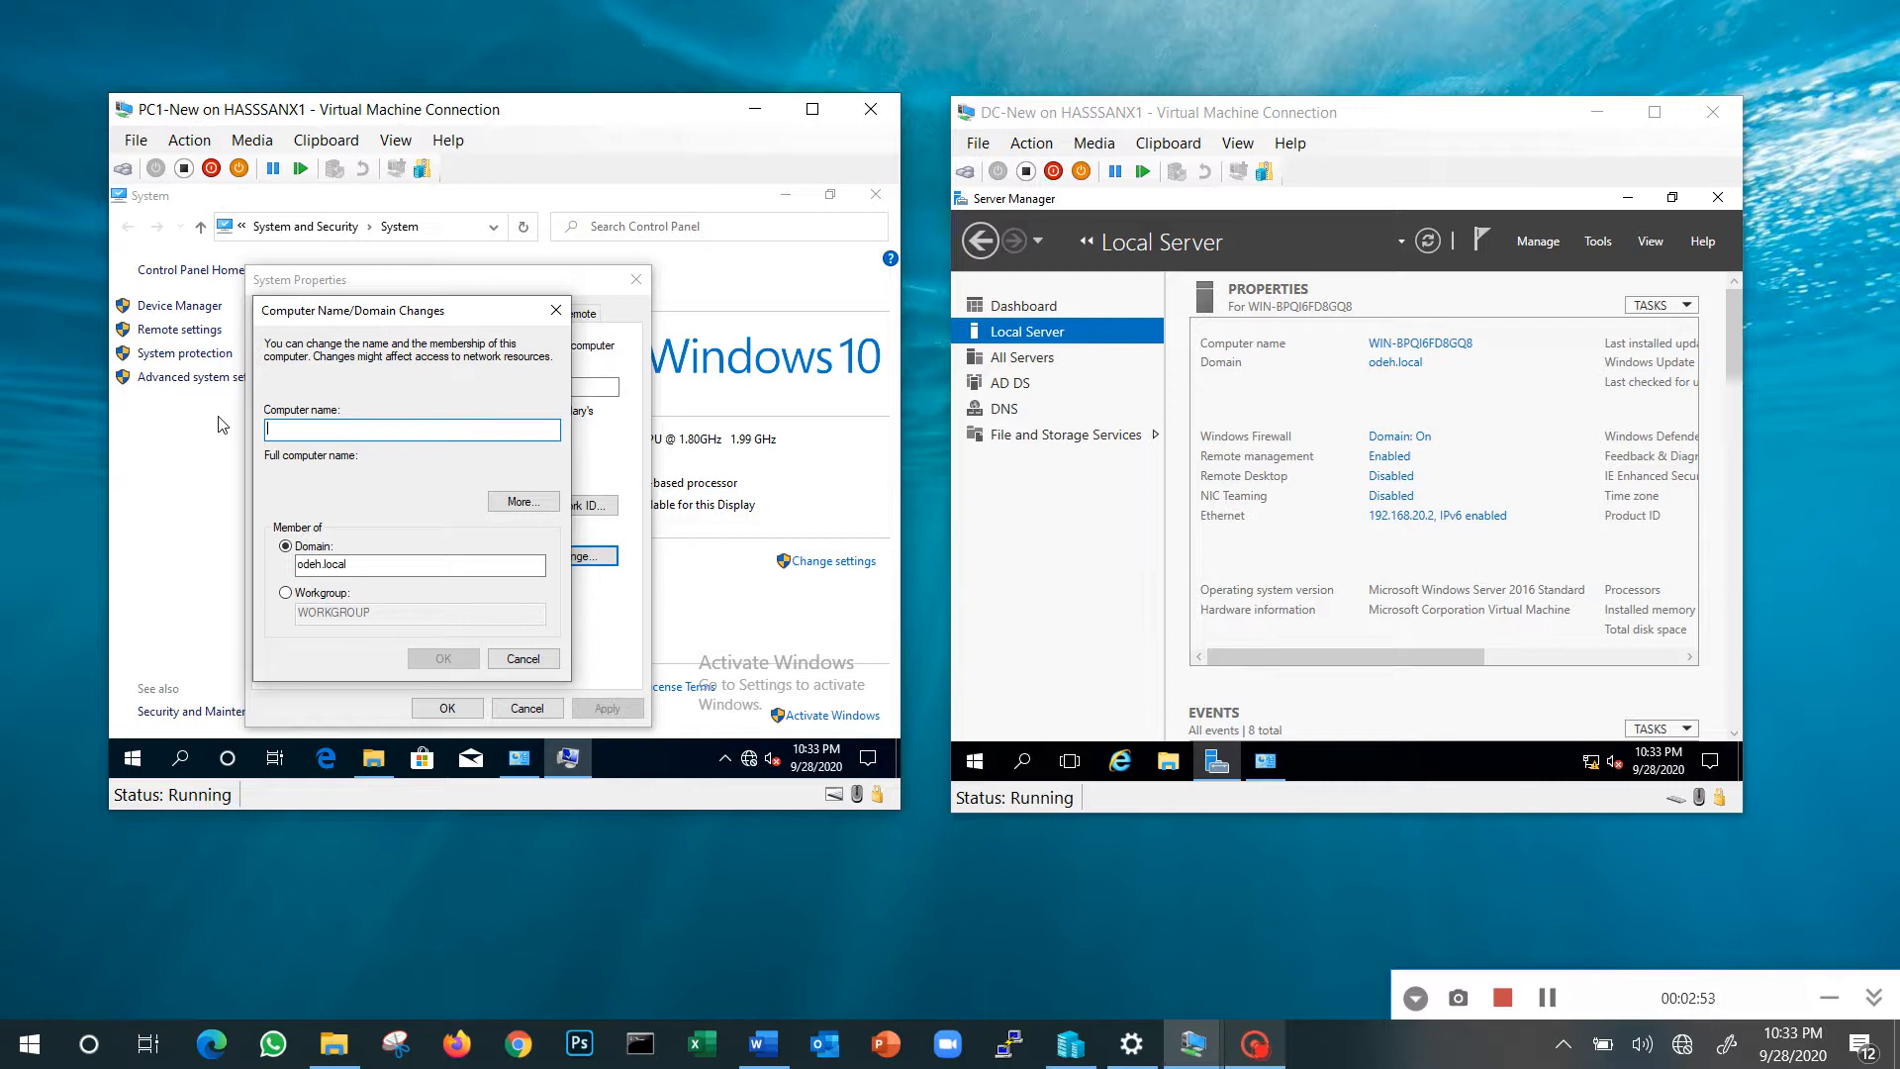
text(Teacher)
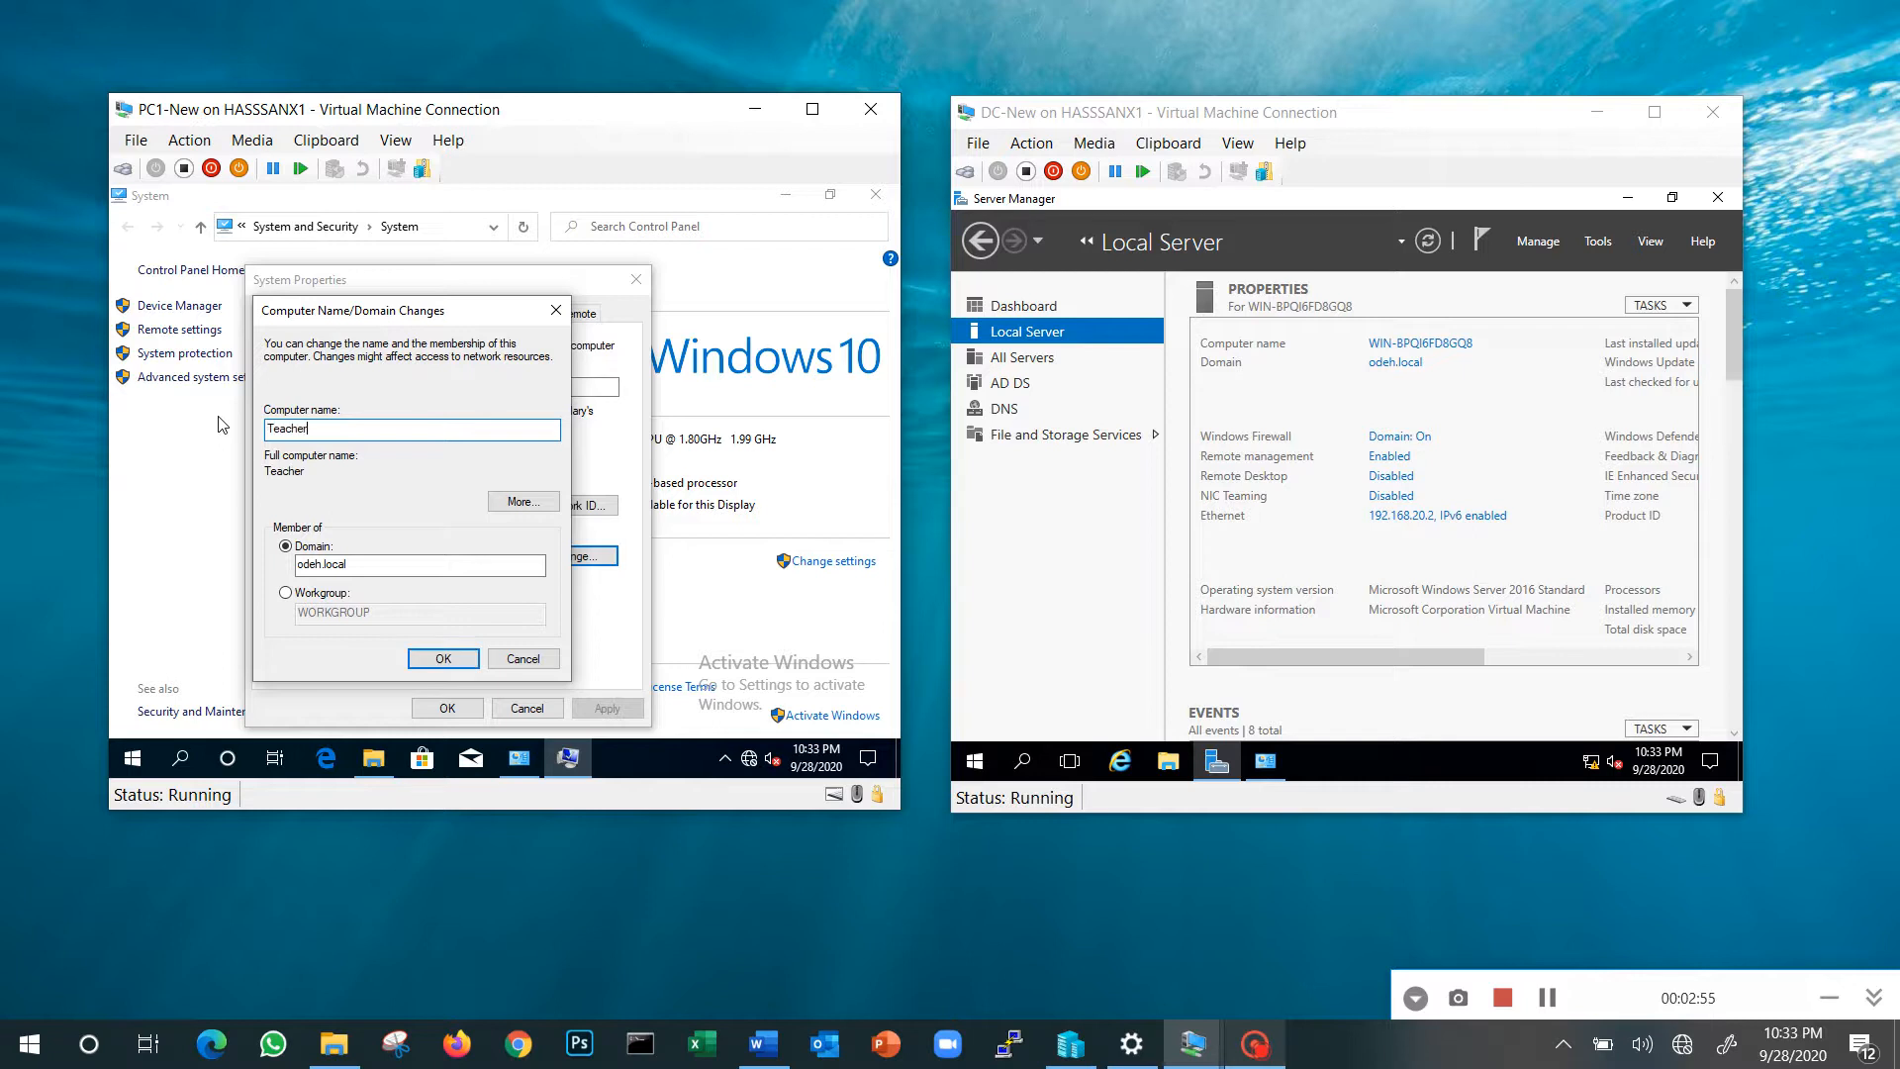
key(BackSpace)
key(BackSpace)
key(BackSpace)
key(BackSpace)
key(BackSpace)
key(BackSpace)
text(-Lab-PC1)
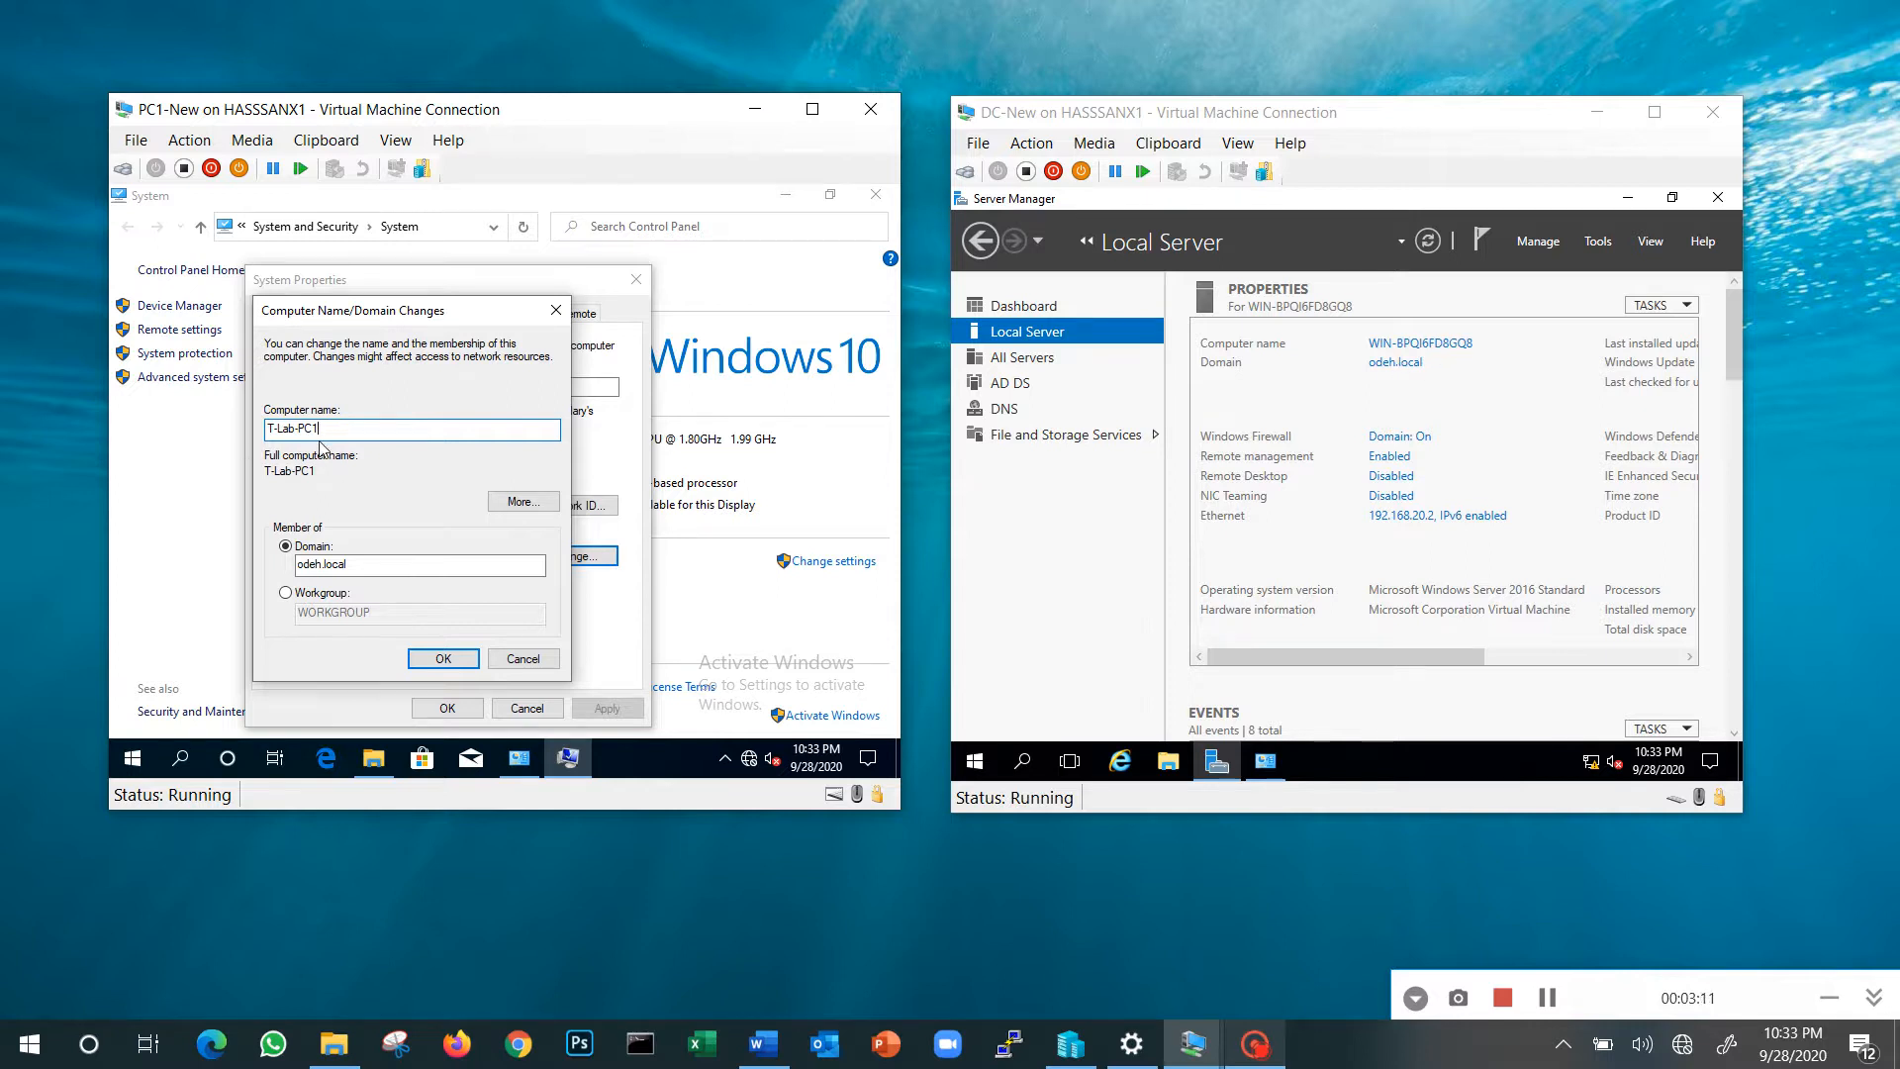
Apply the domain join with a domain admin's username and password, then dismiss the odeh.local welcome.
click(456, 661)
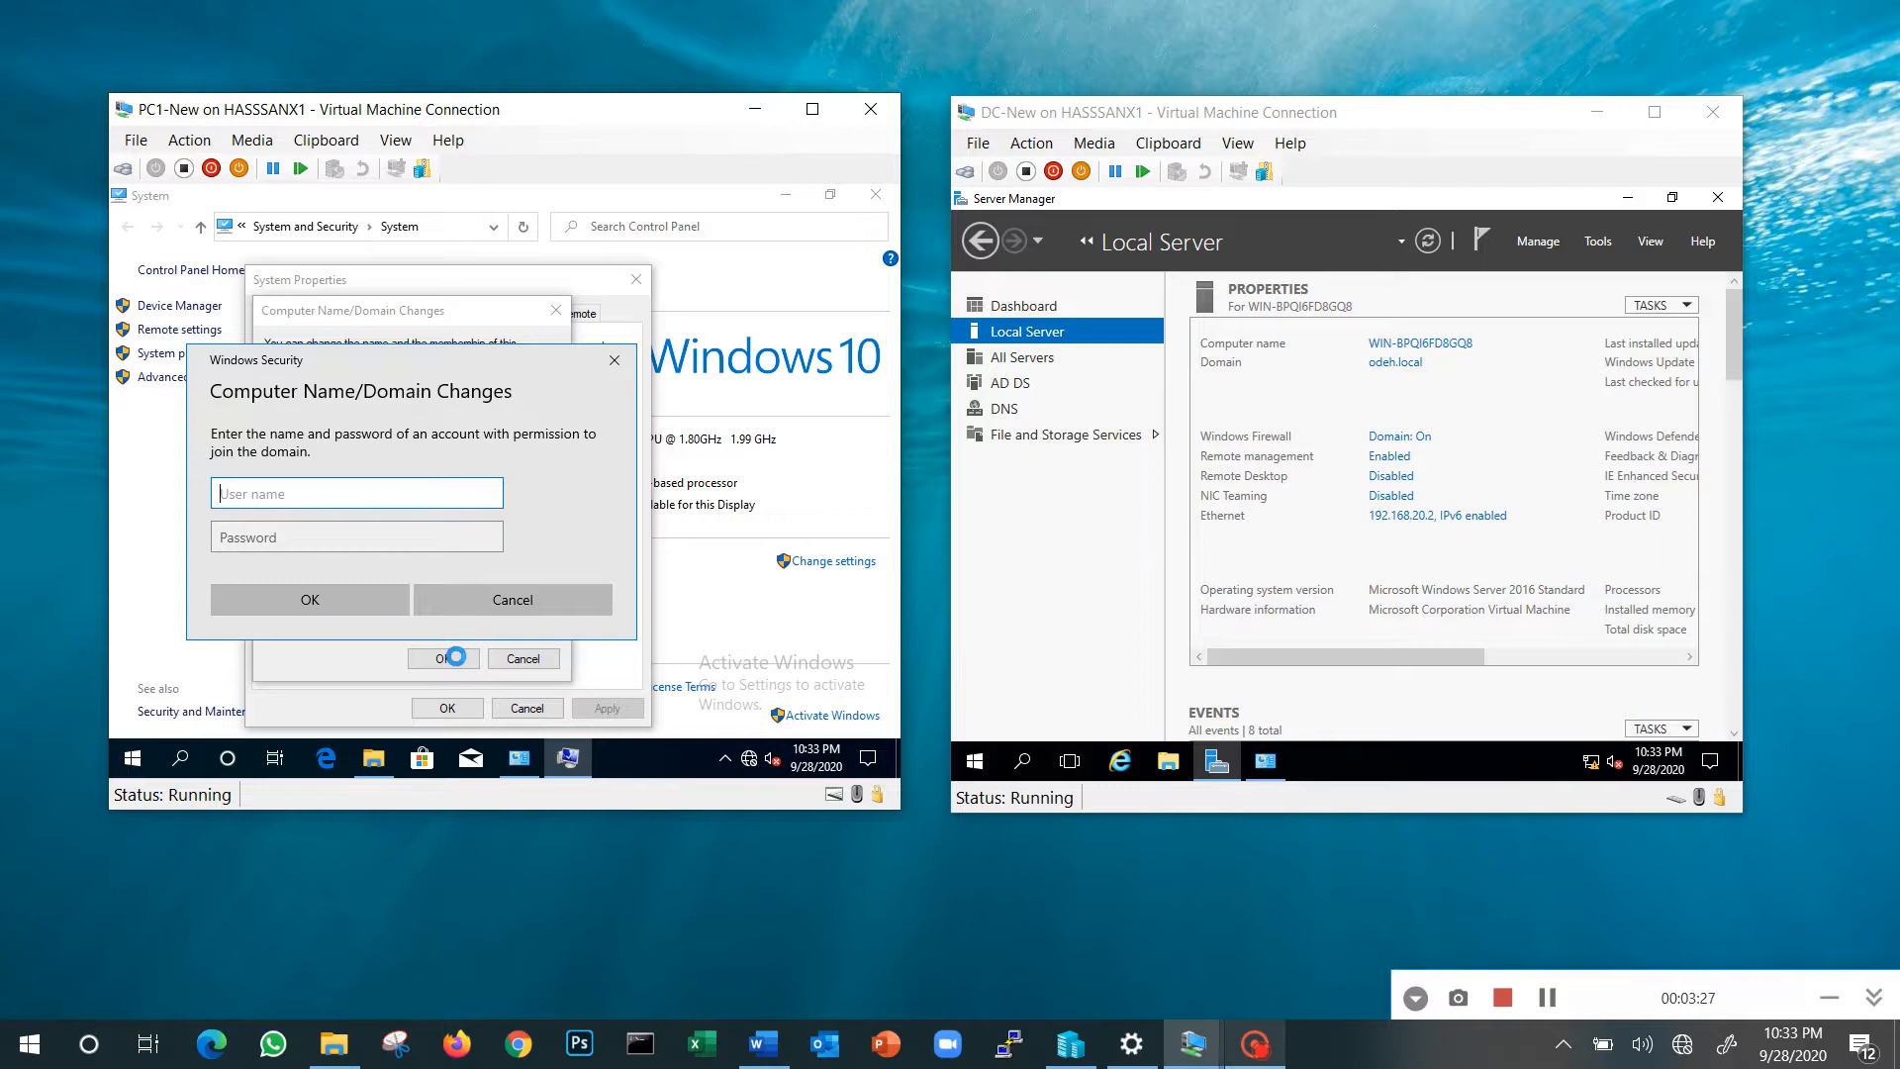
text(a-hassan)
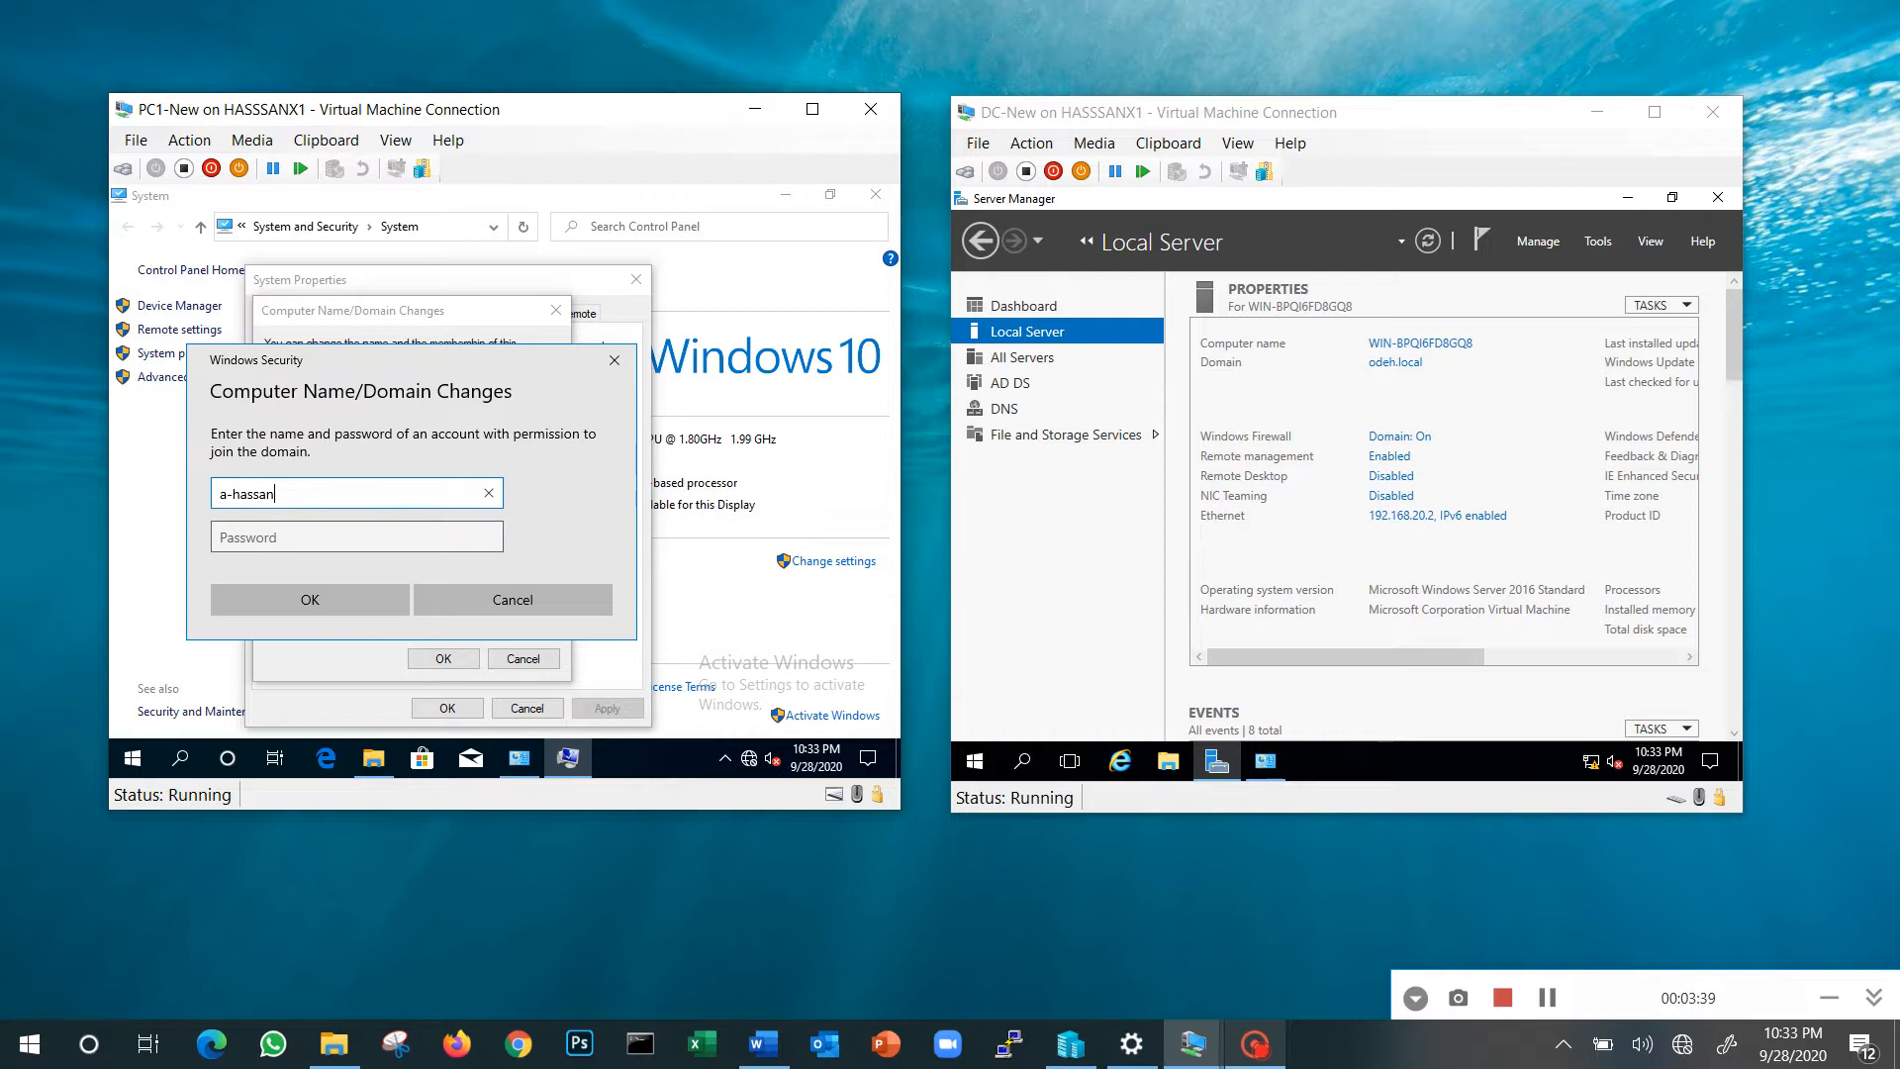
click(356, 537)
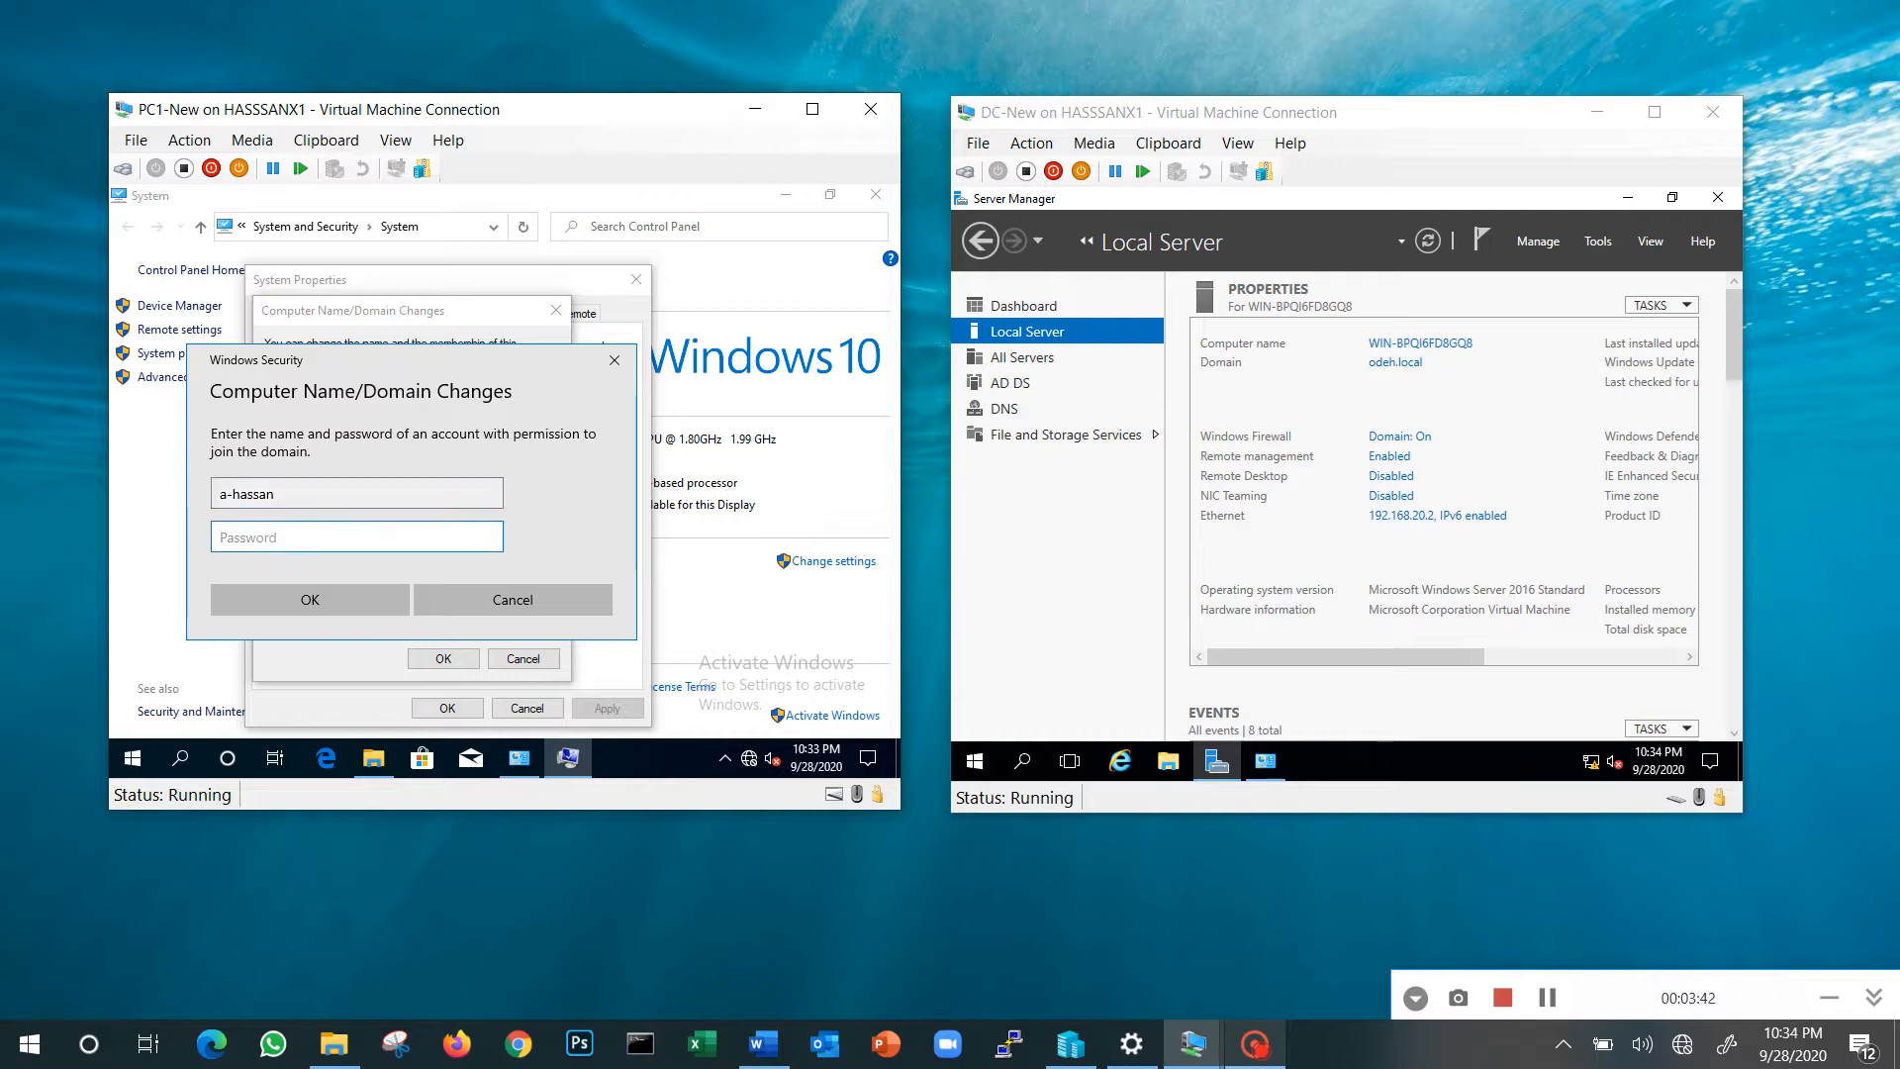
text(*********)
click(366, 600)
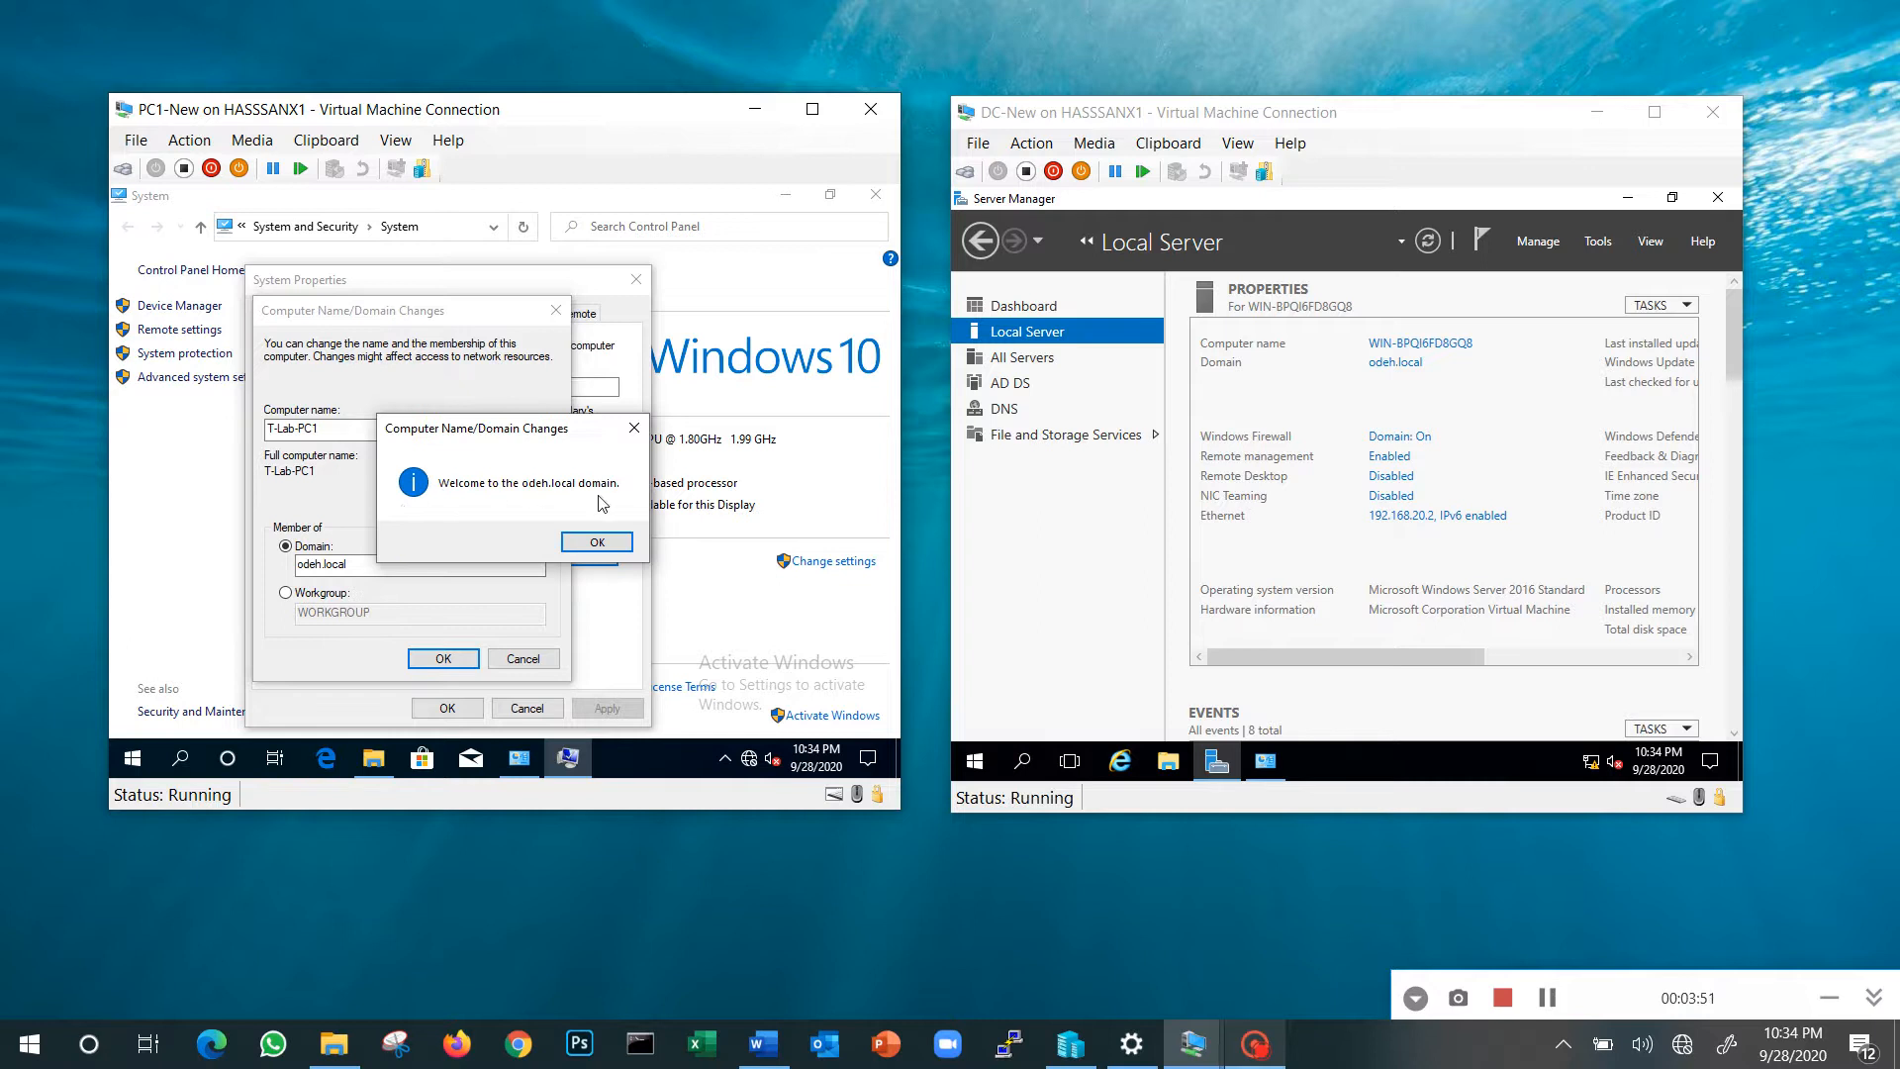
click(605, 544)
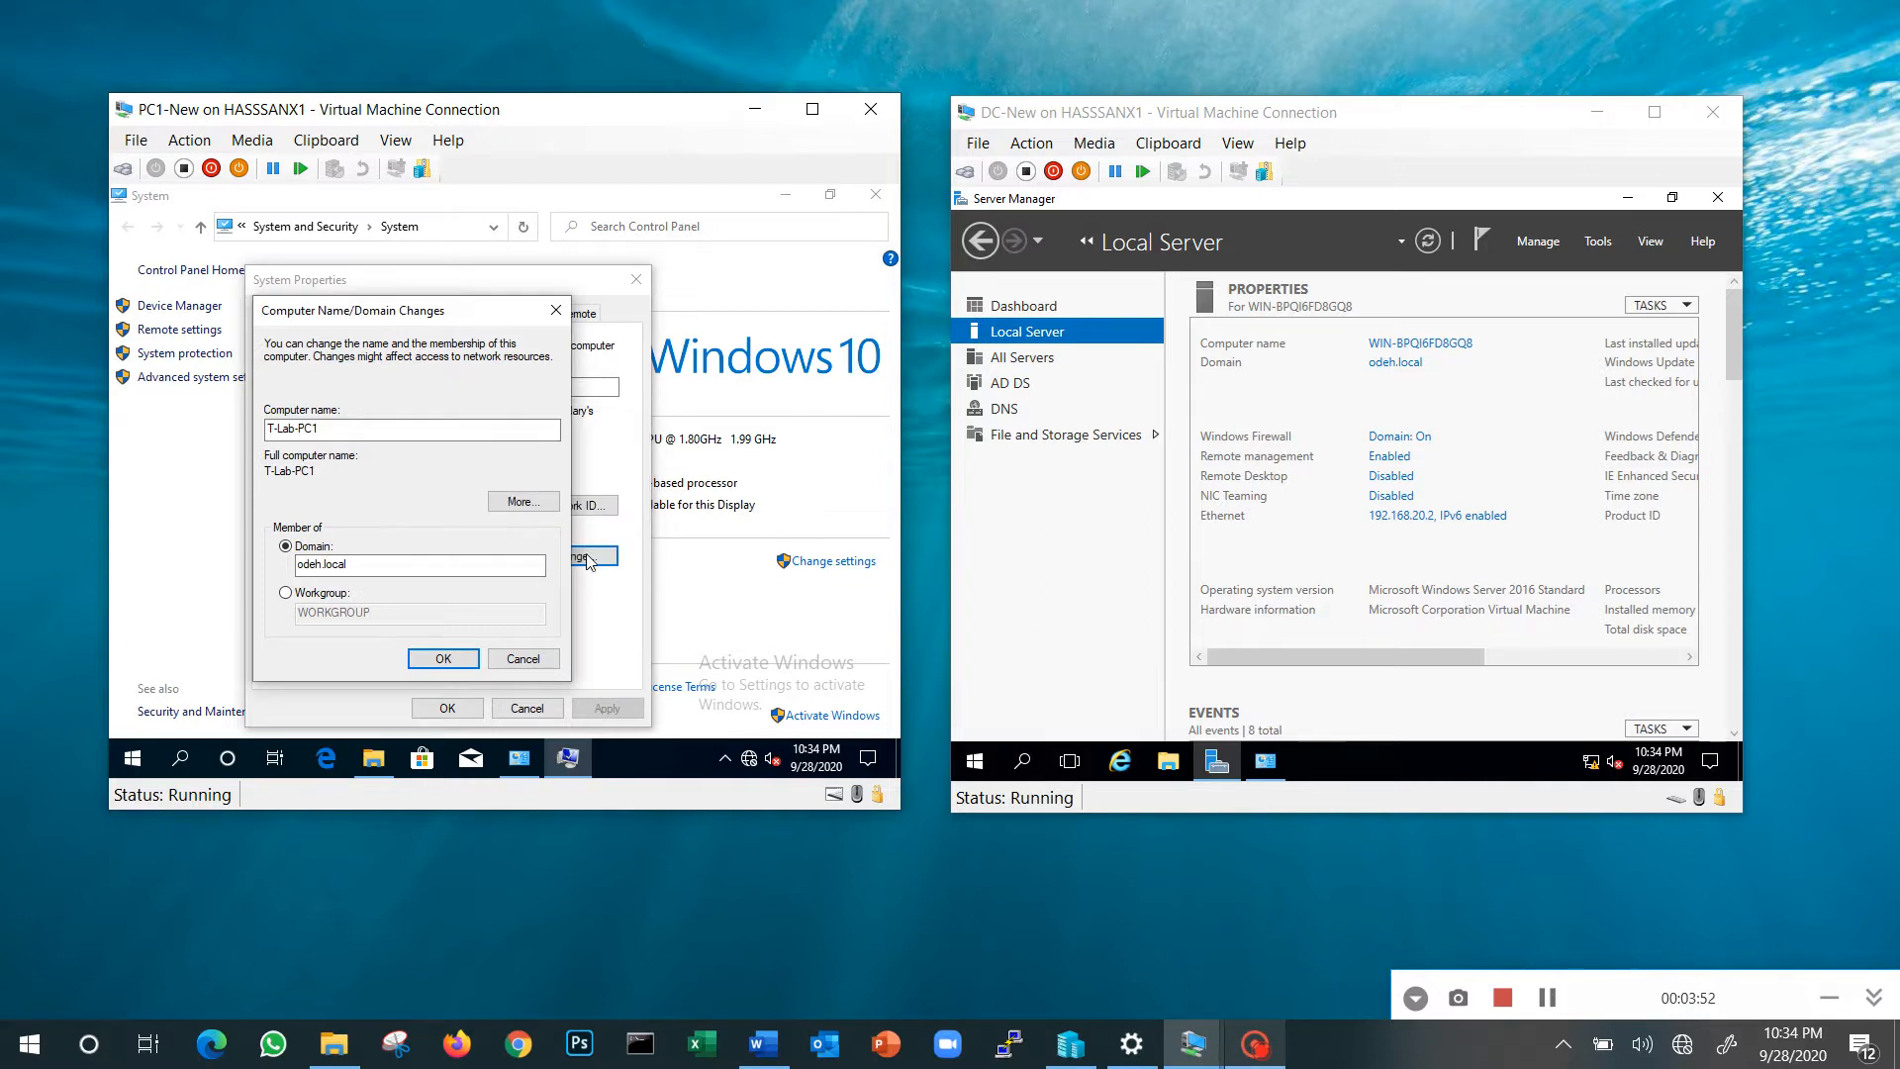
Acknowledge the DNS and restart notices, close System Properties, and restart PC1 now.
click(447, 659)
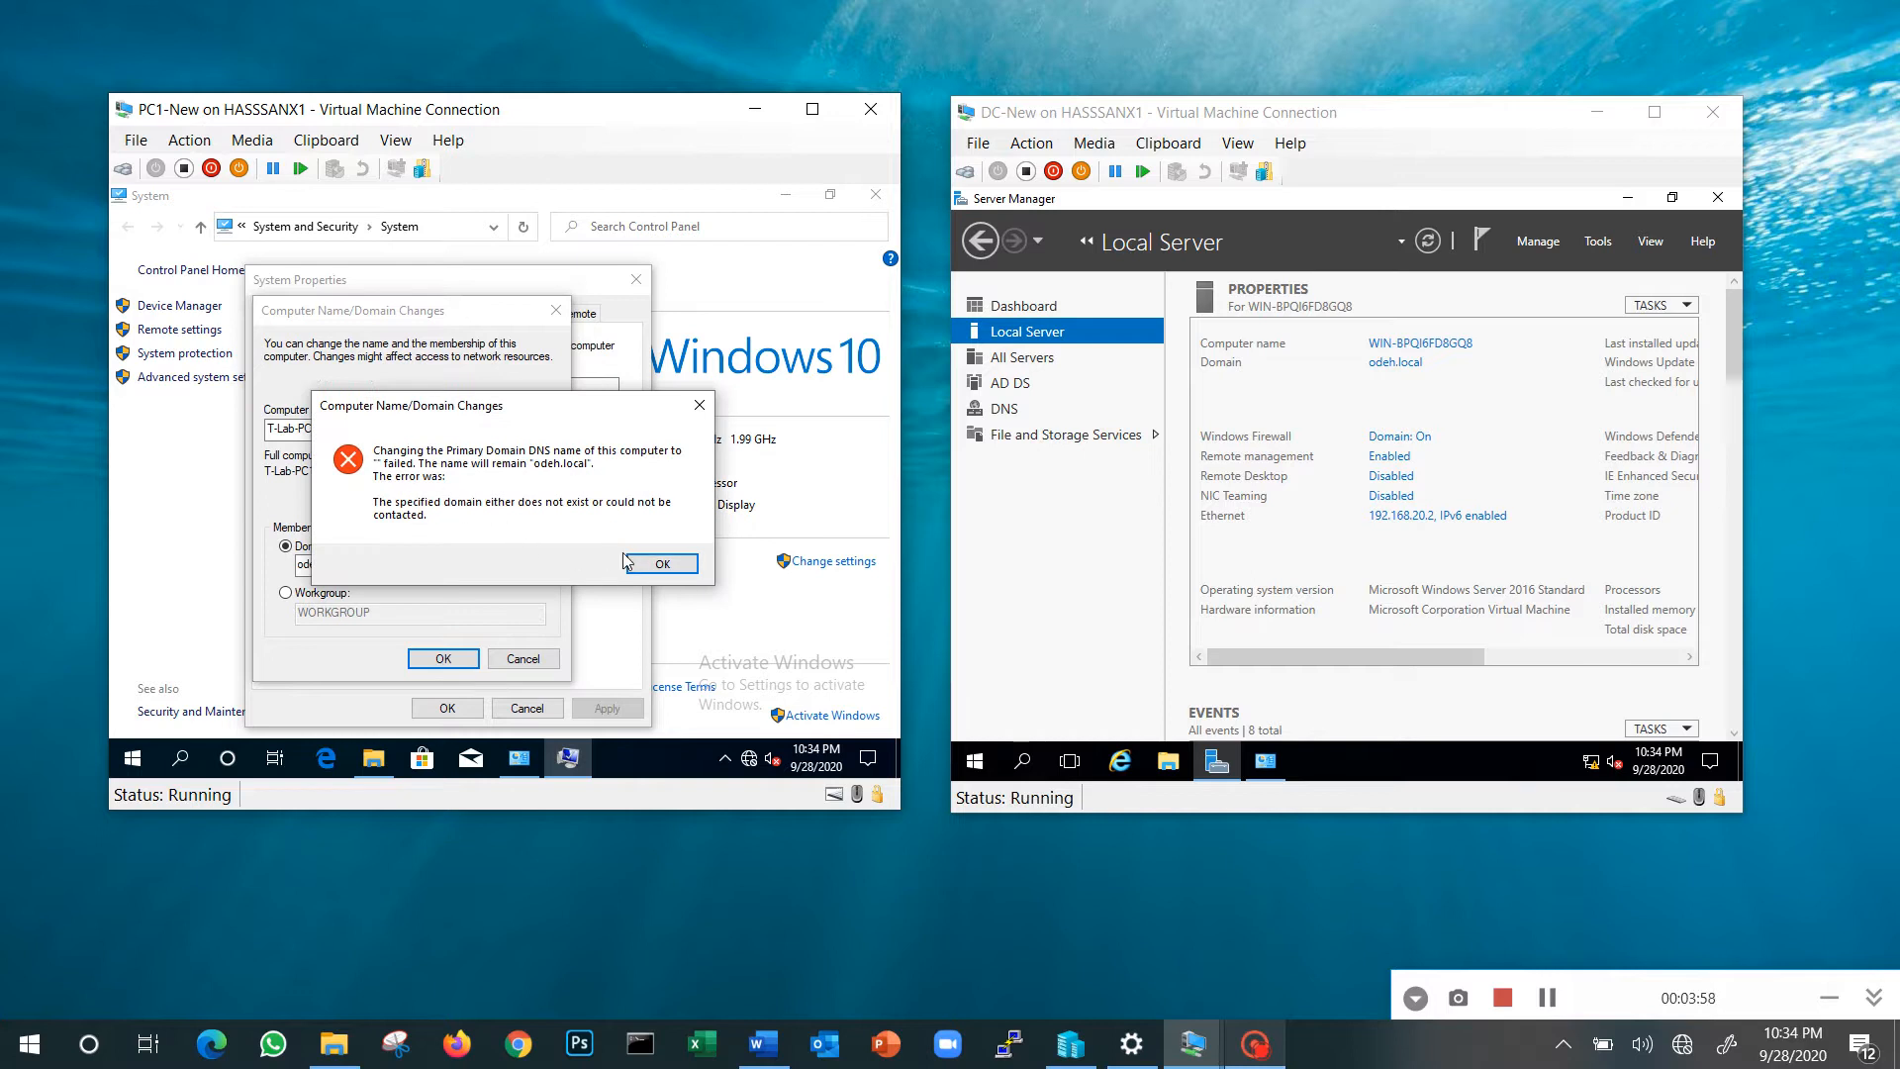
click(663, 564)
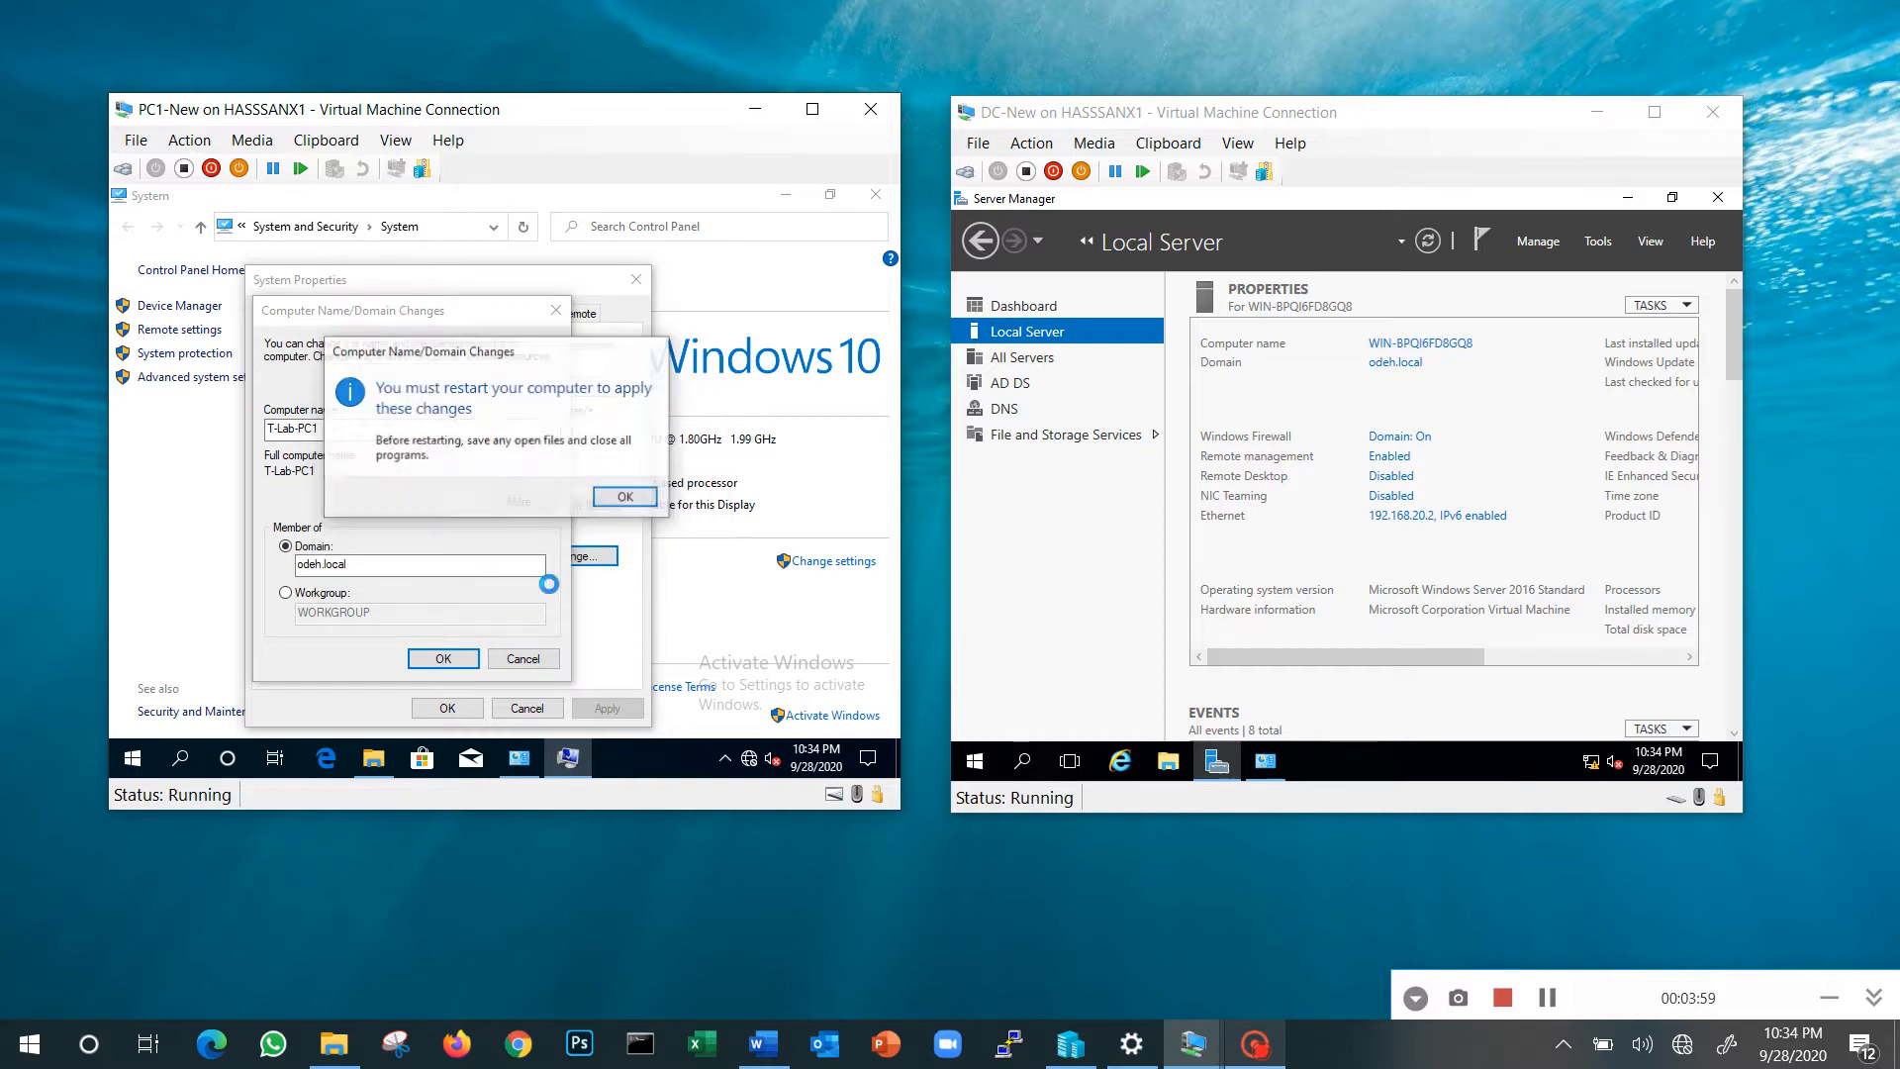
click(632, 498)
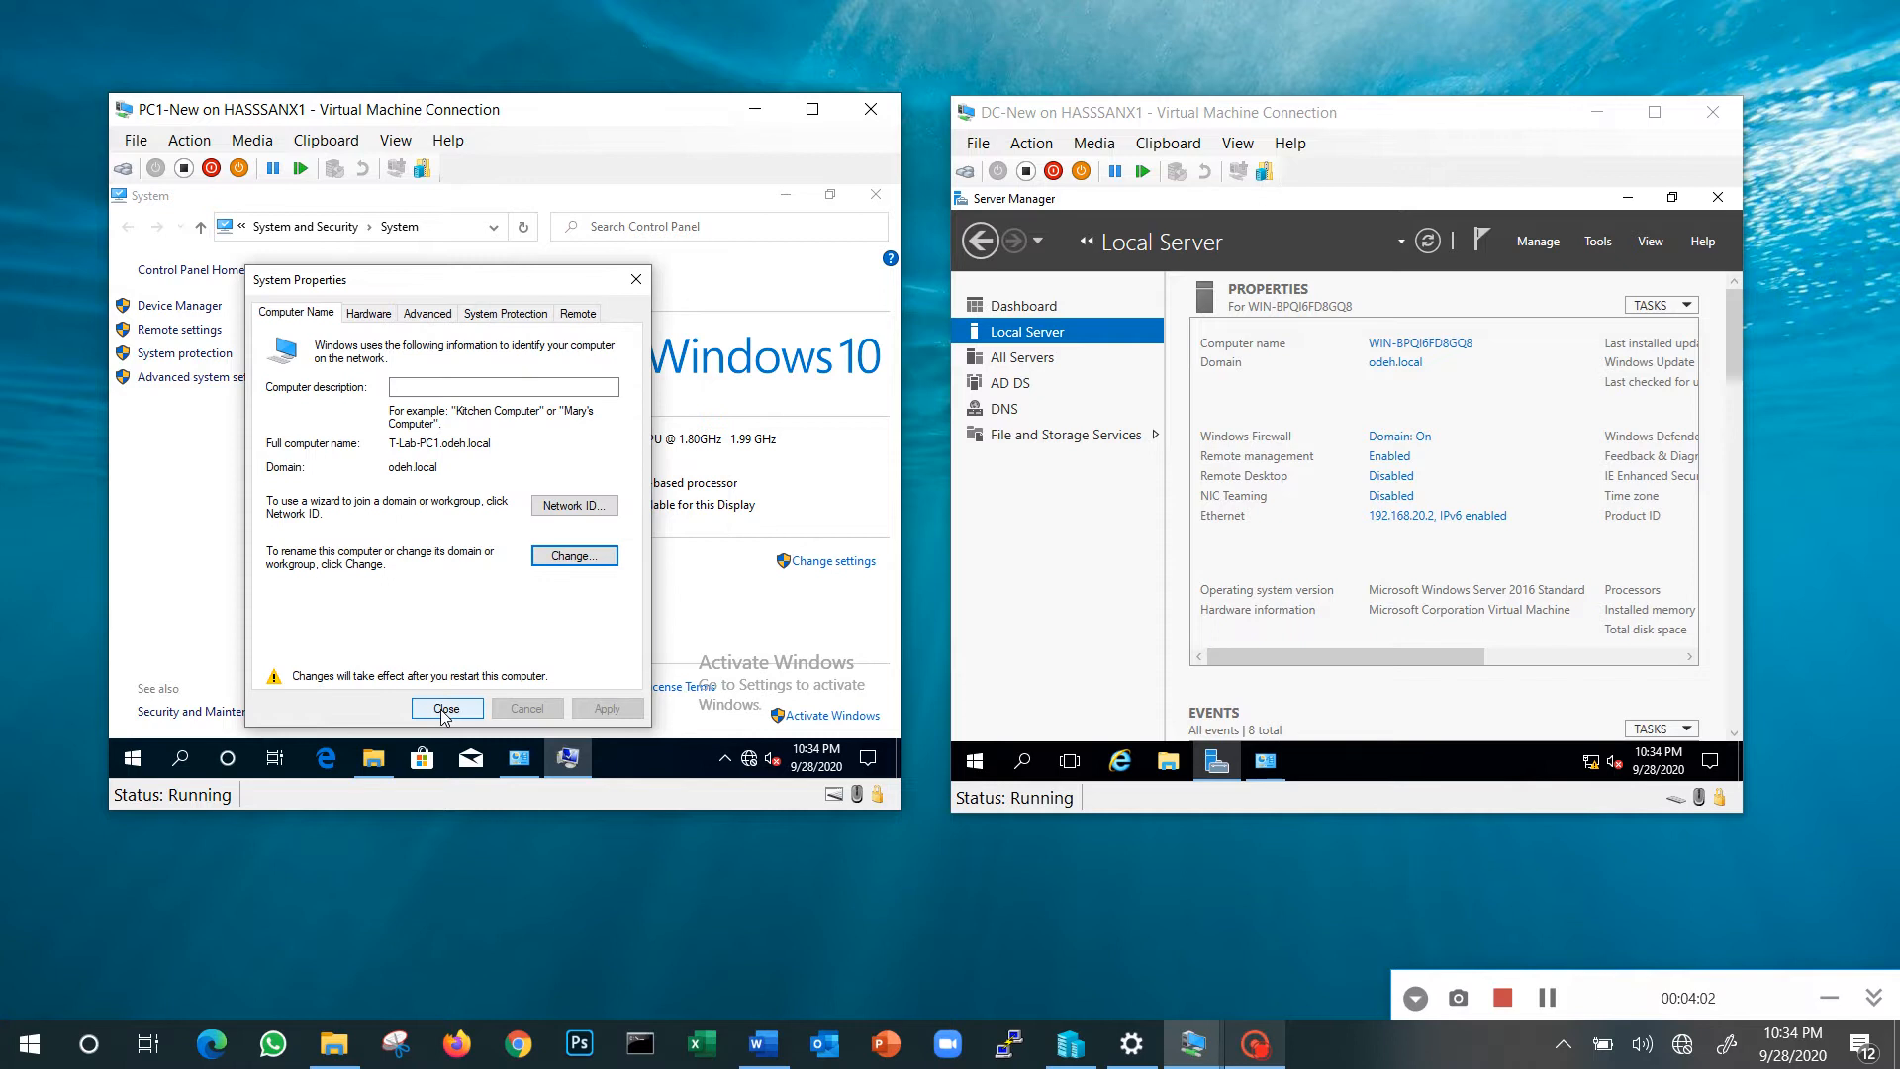
click(445, 709)
click(522, 490)
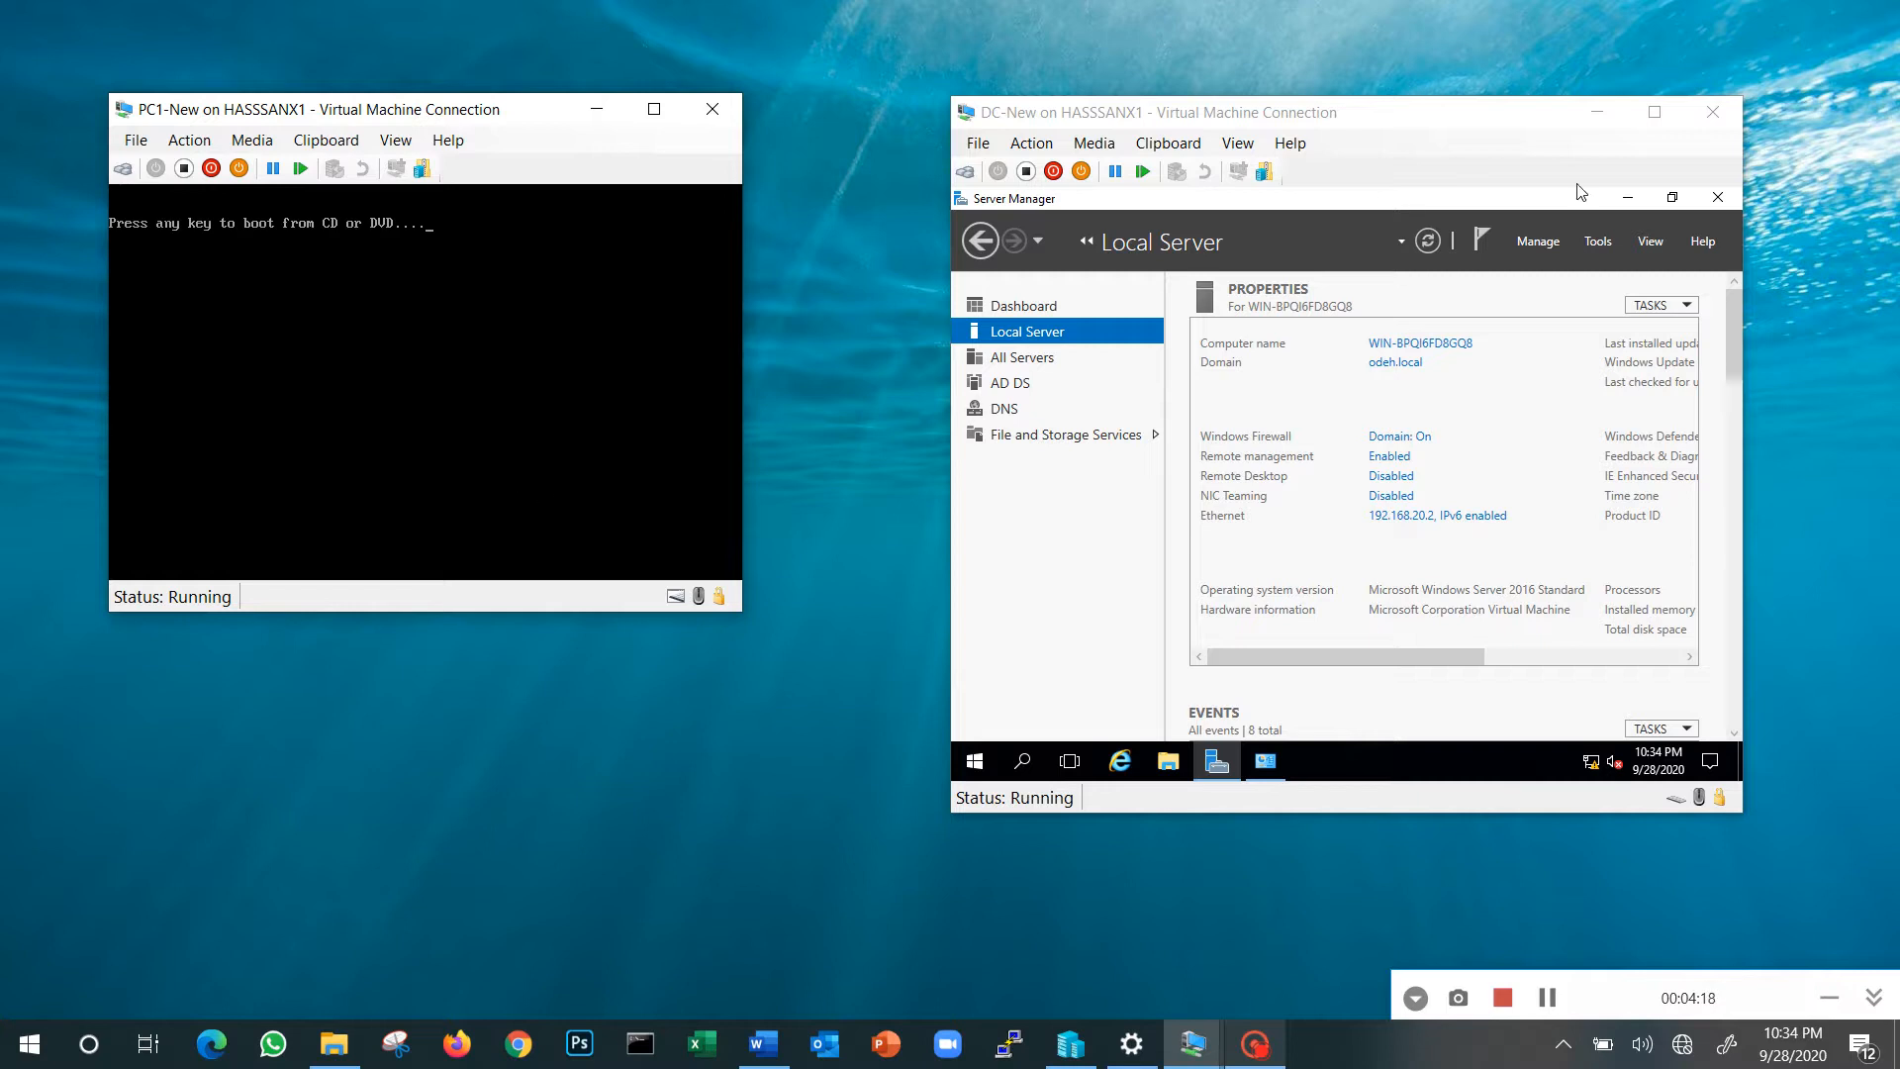
click(1590, 245)
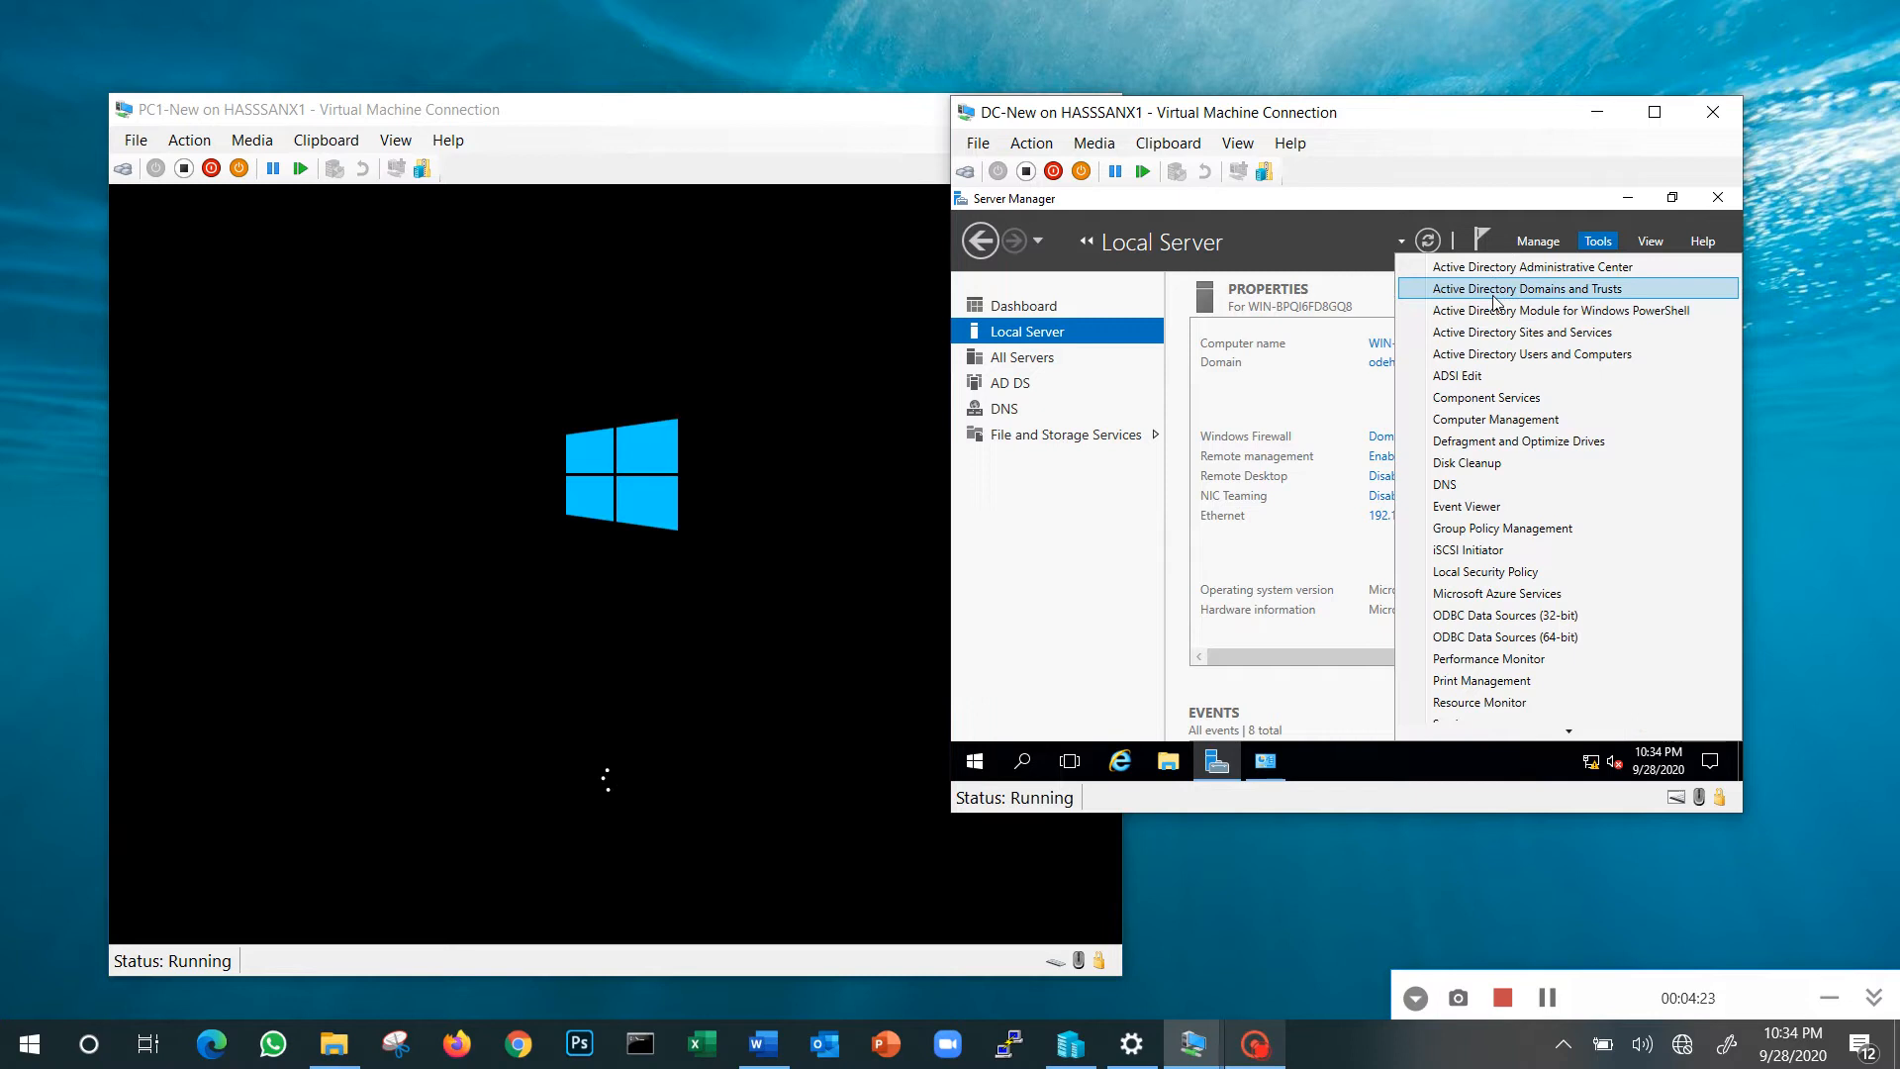
Launch Active Directory Users and Computers on the DC and wake PC1 to its sign-in screen.
click(1499, 356)
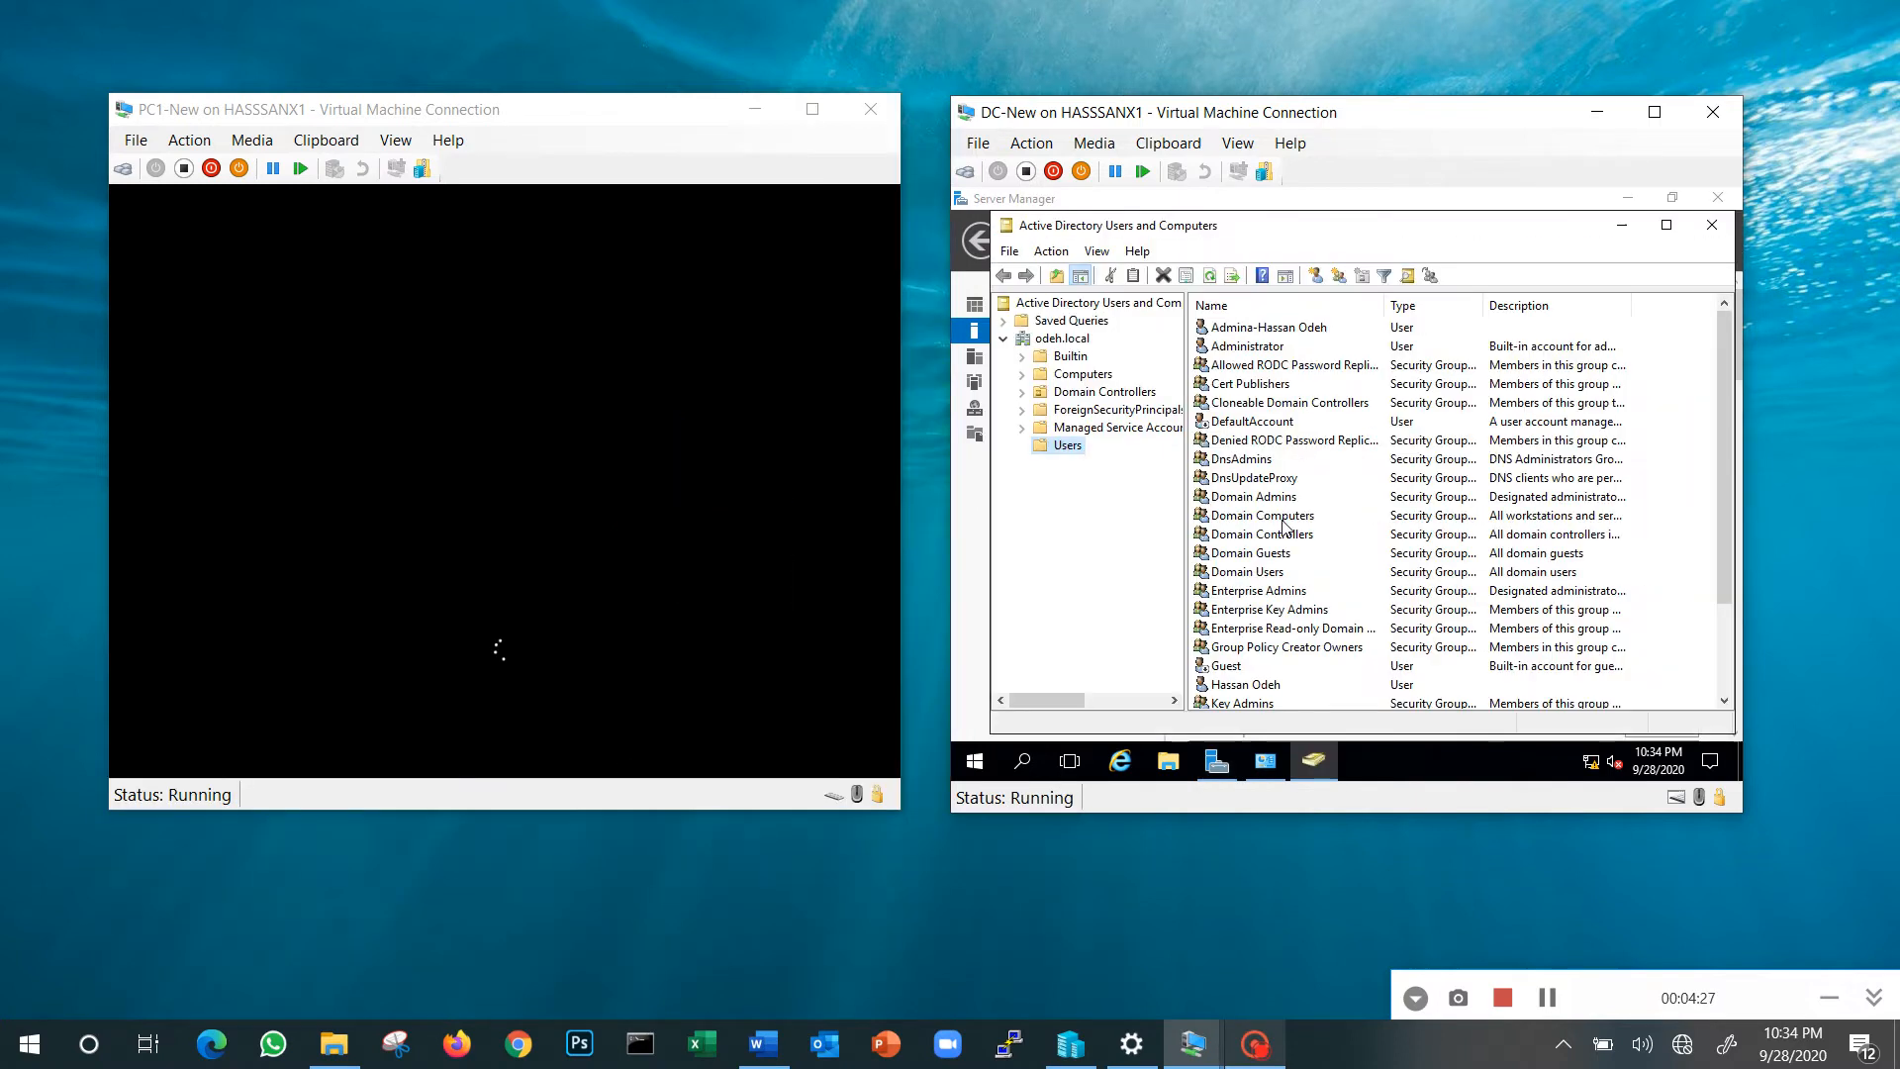
scroll(1287, 529, down, 2)
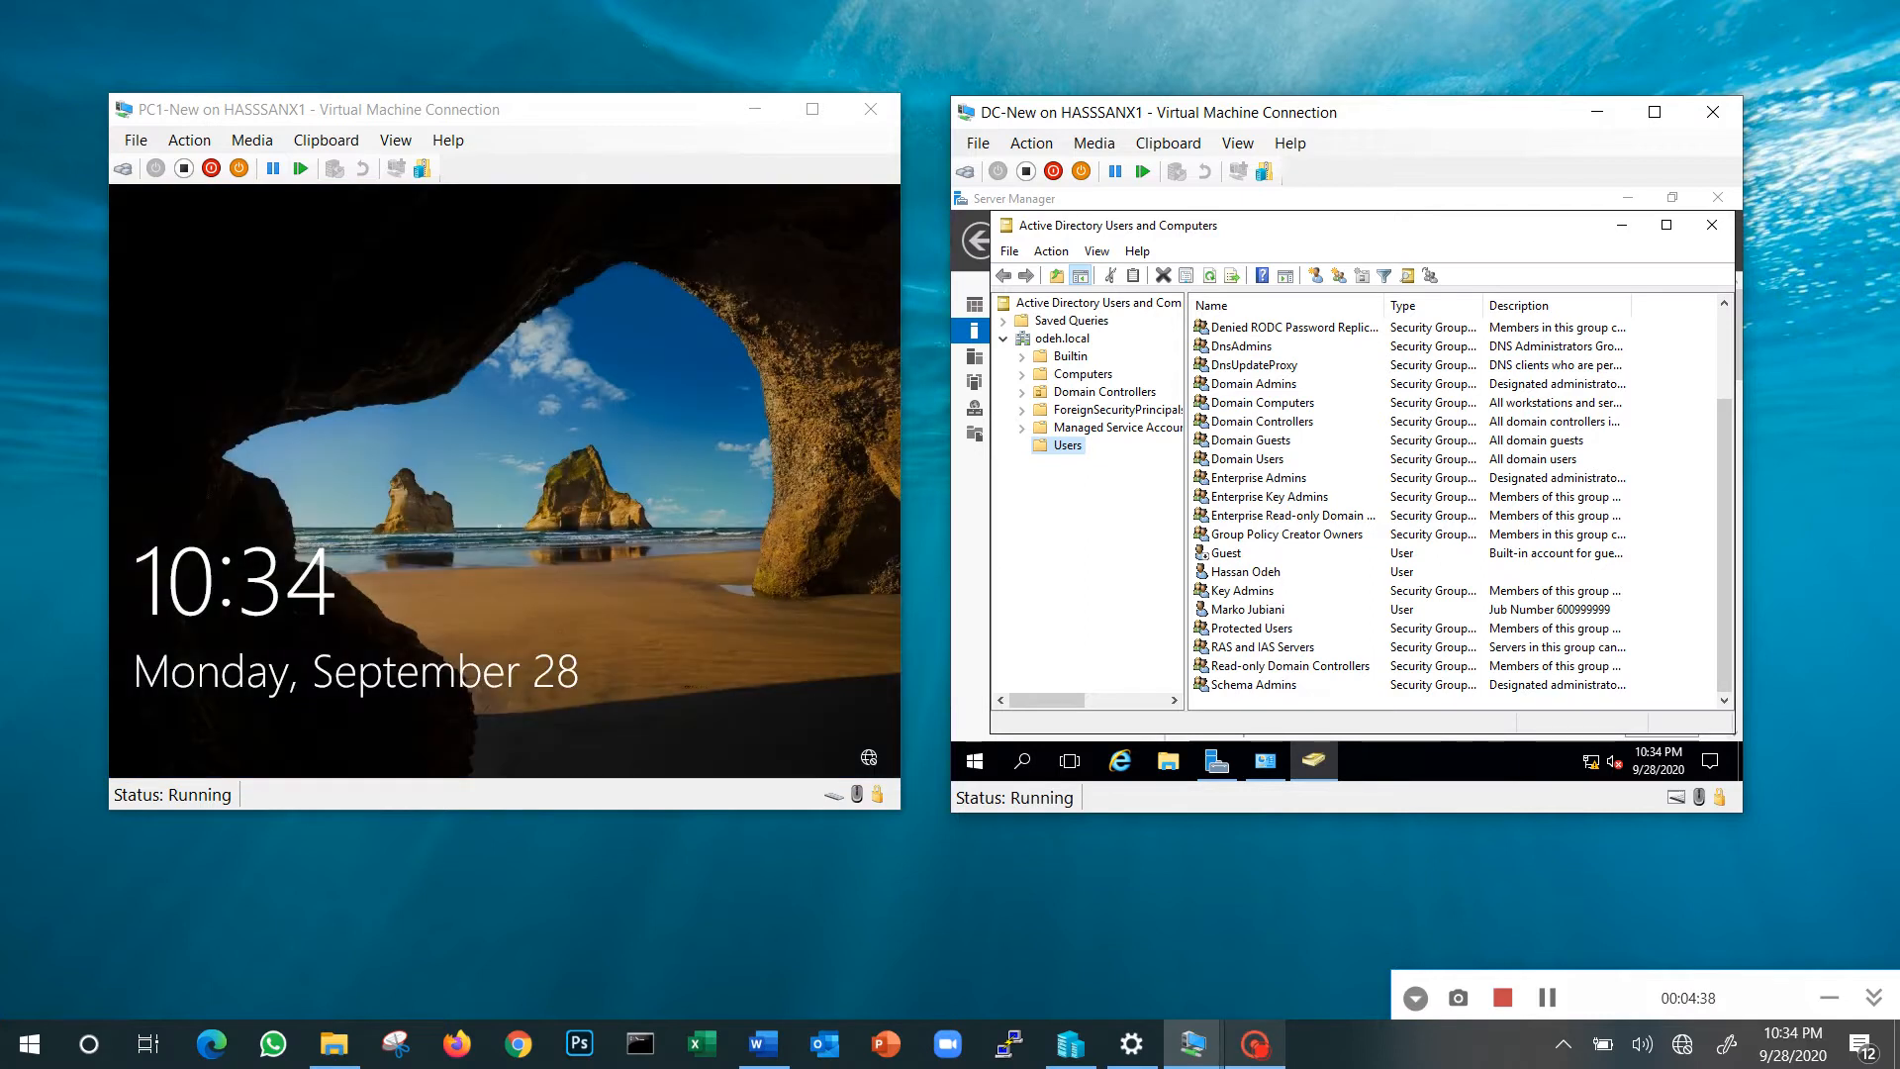
click(499, 531)
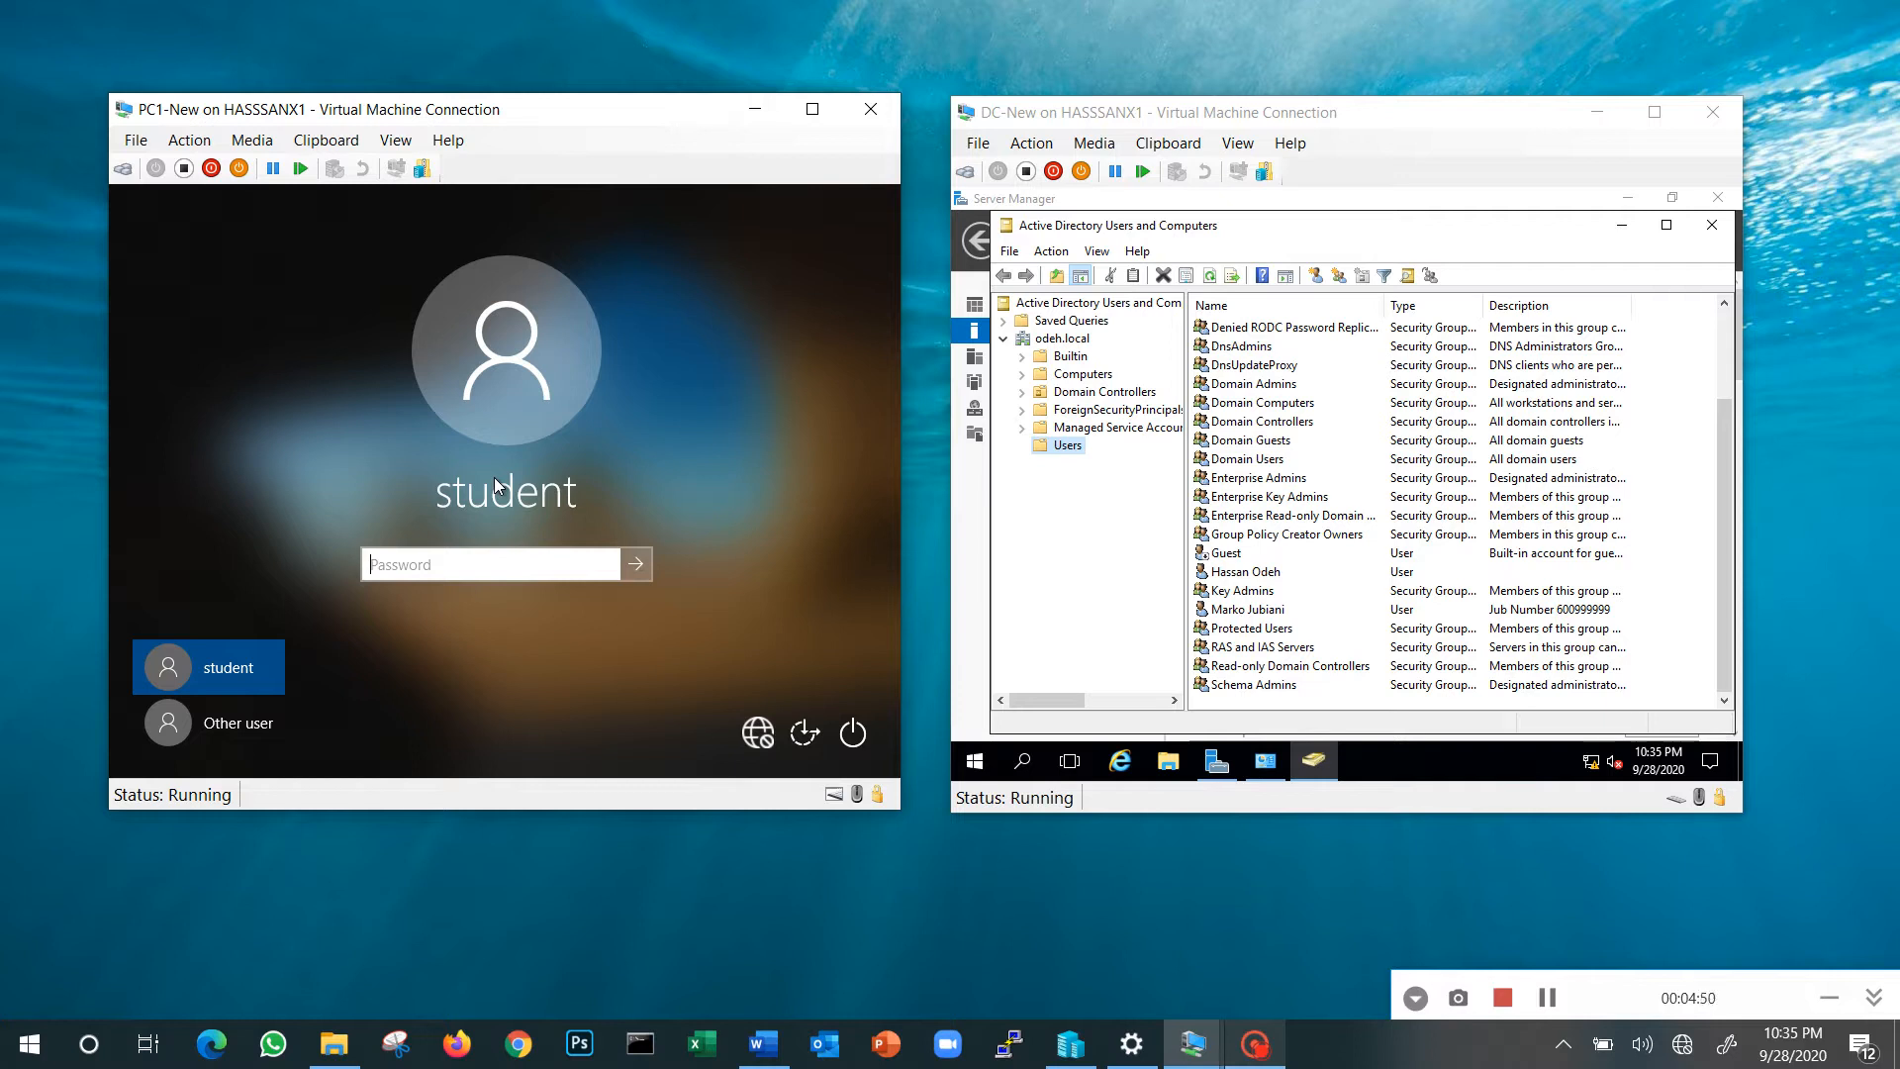
Try signing in to PC1 as mark, recheck the password, retry, and dismiss the rejection.
click(211, 726)
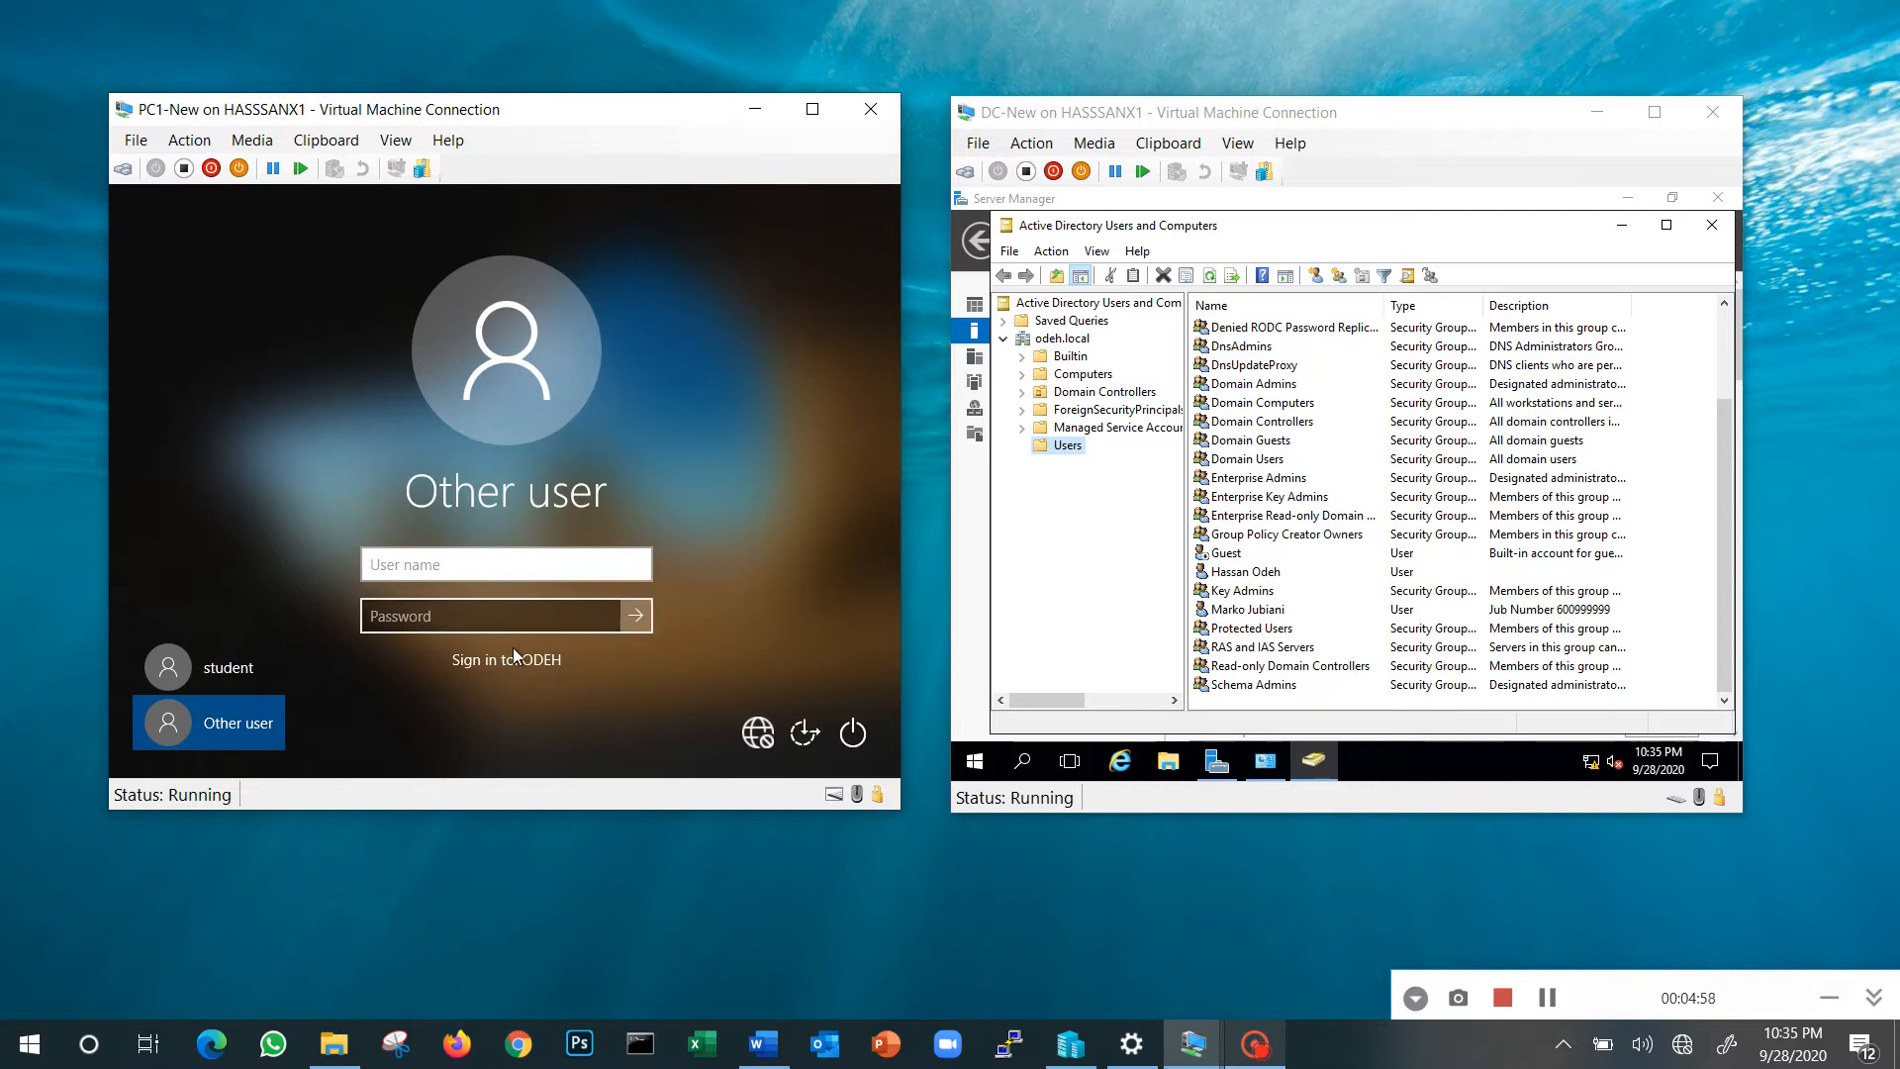
text(mark)
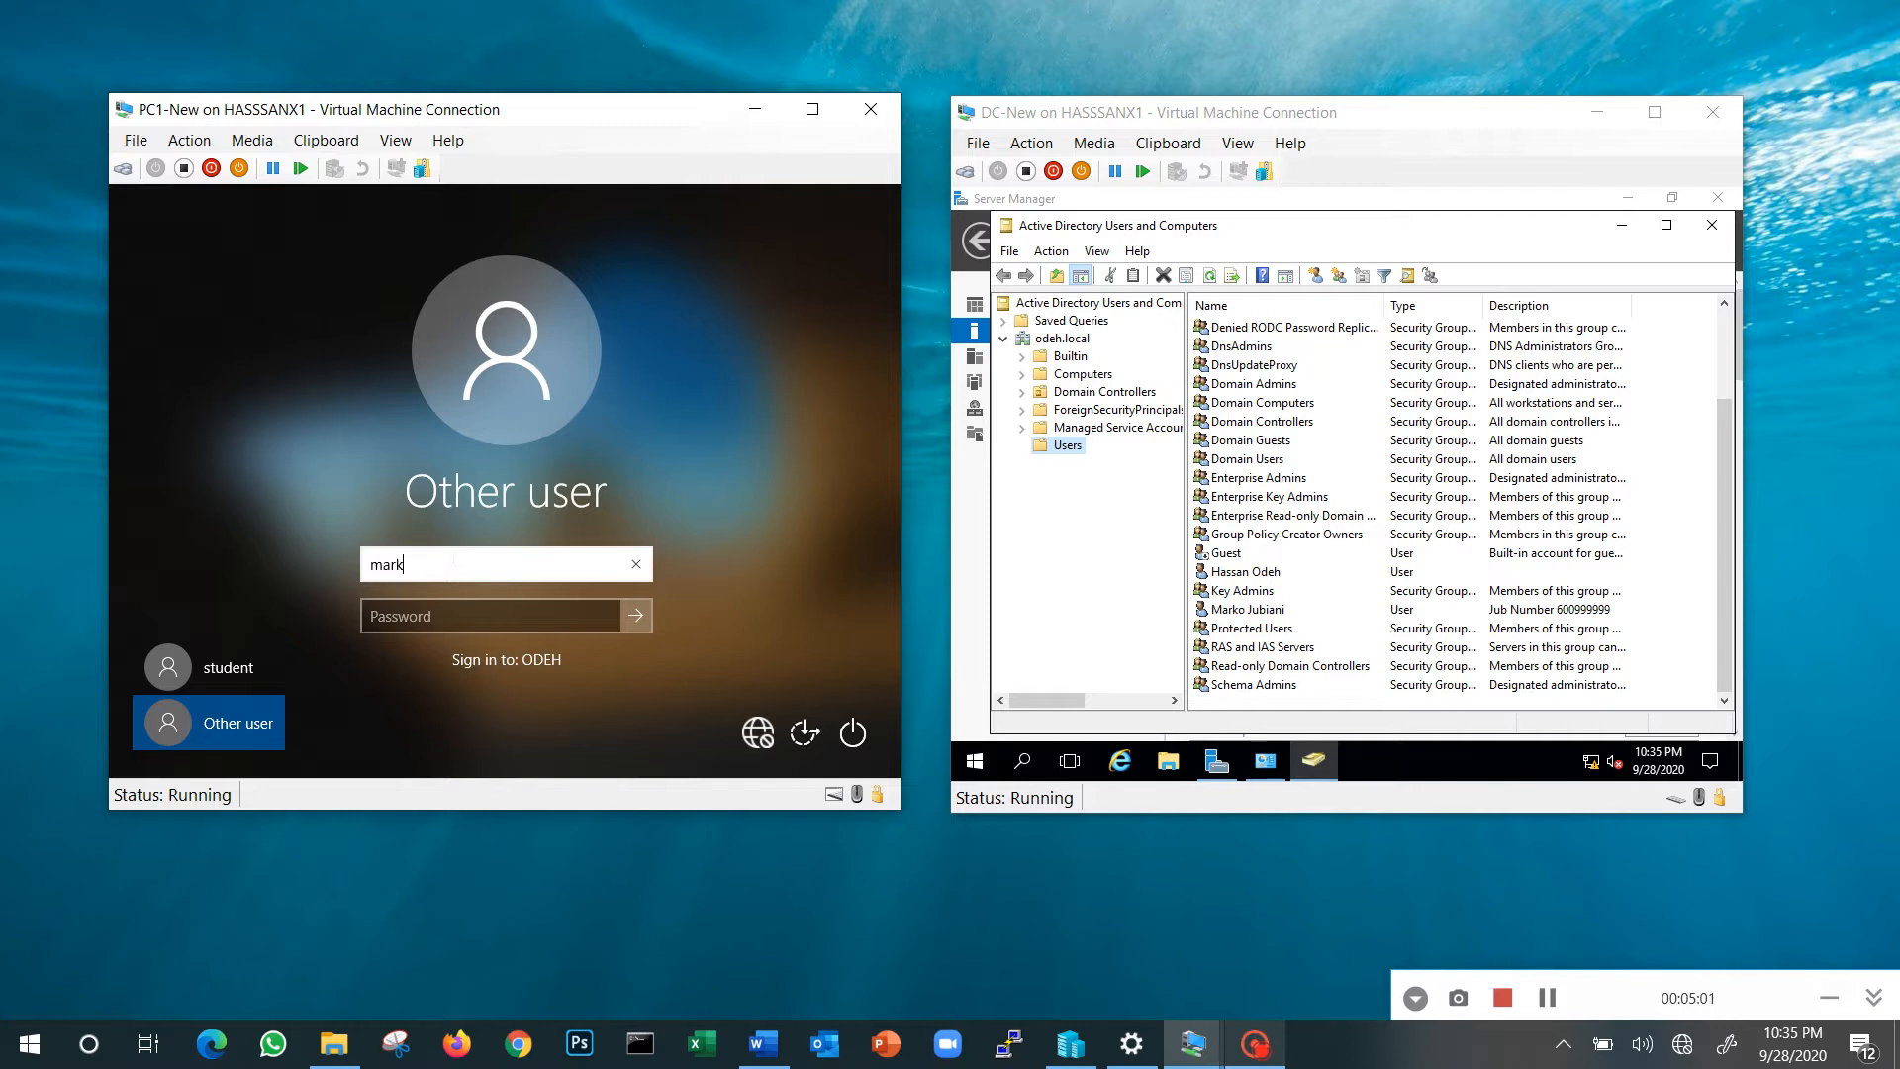
key(Tab)
text(•••••••••)
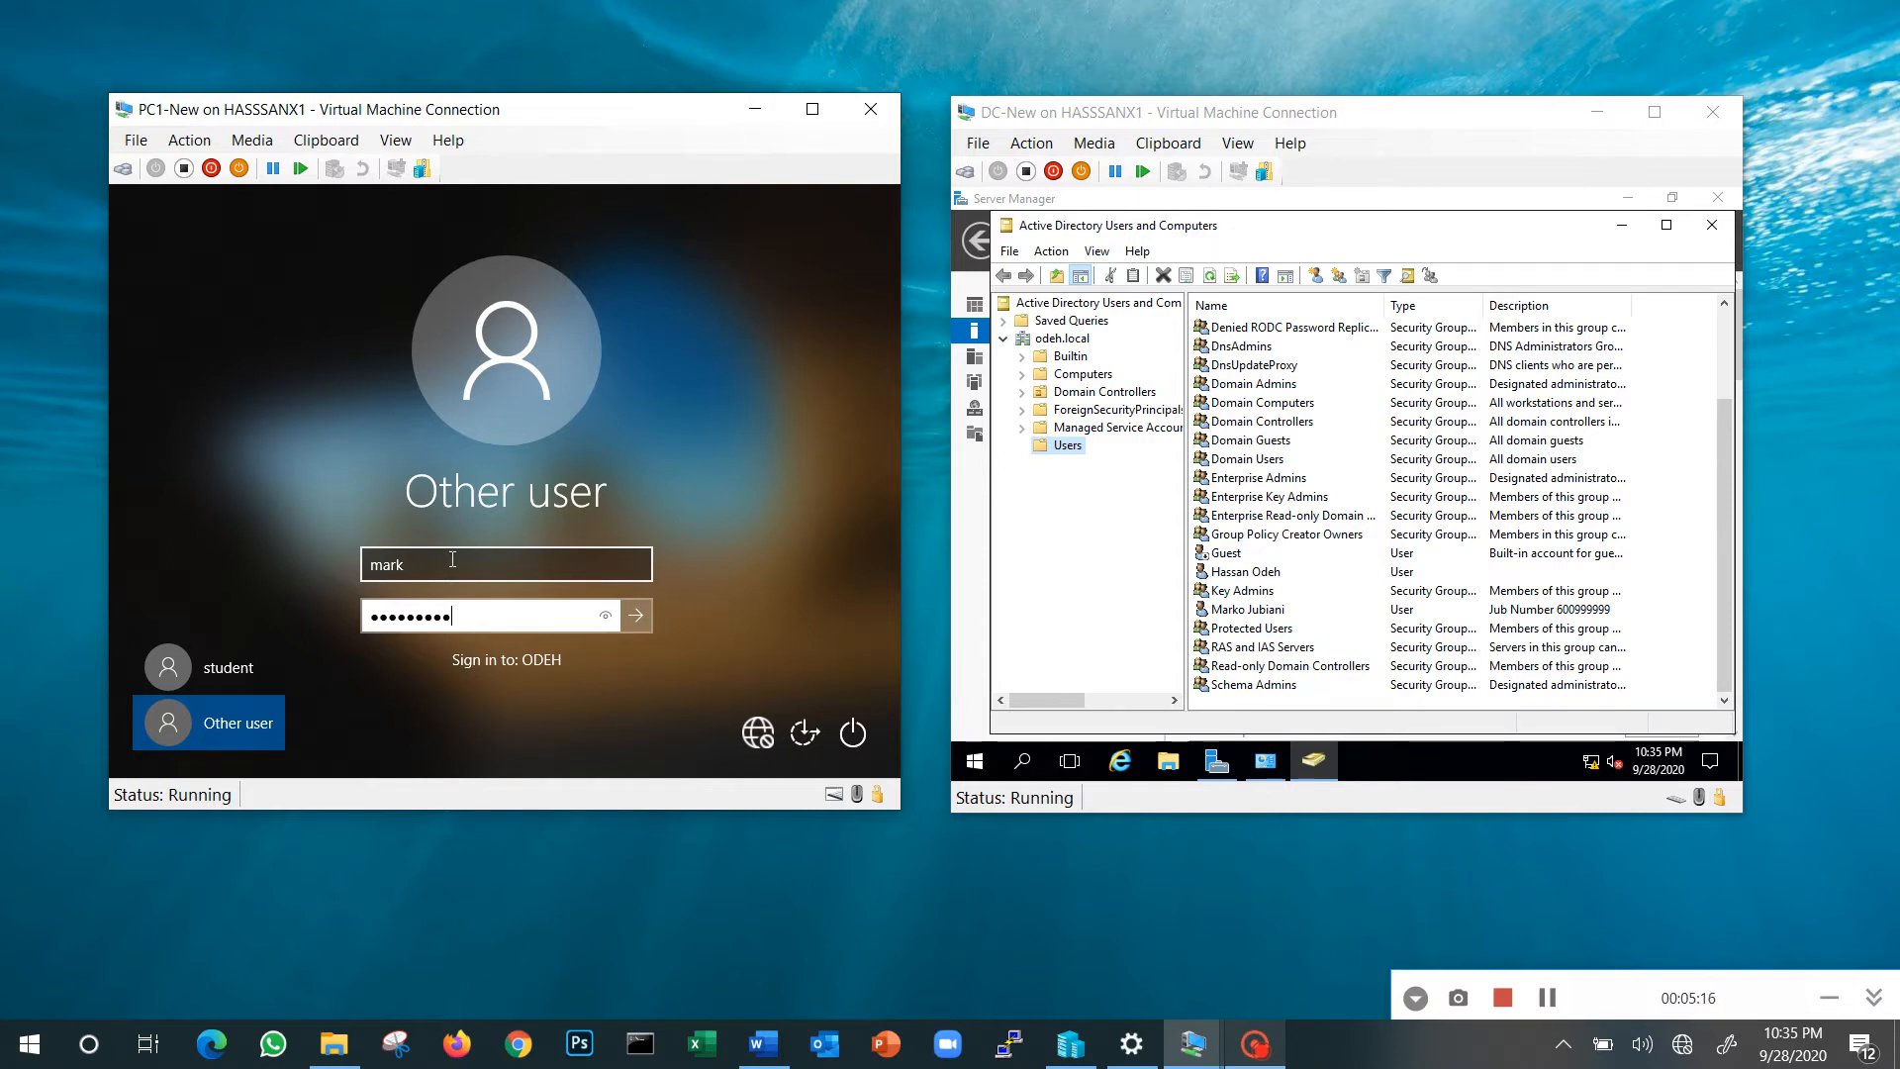
click(635, 615)
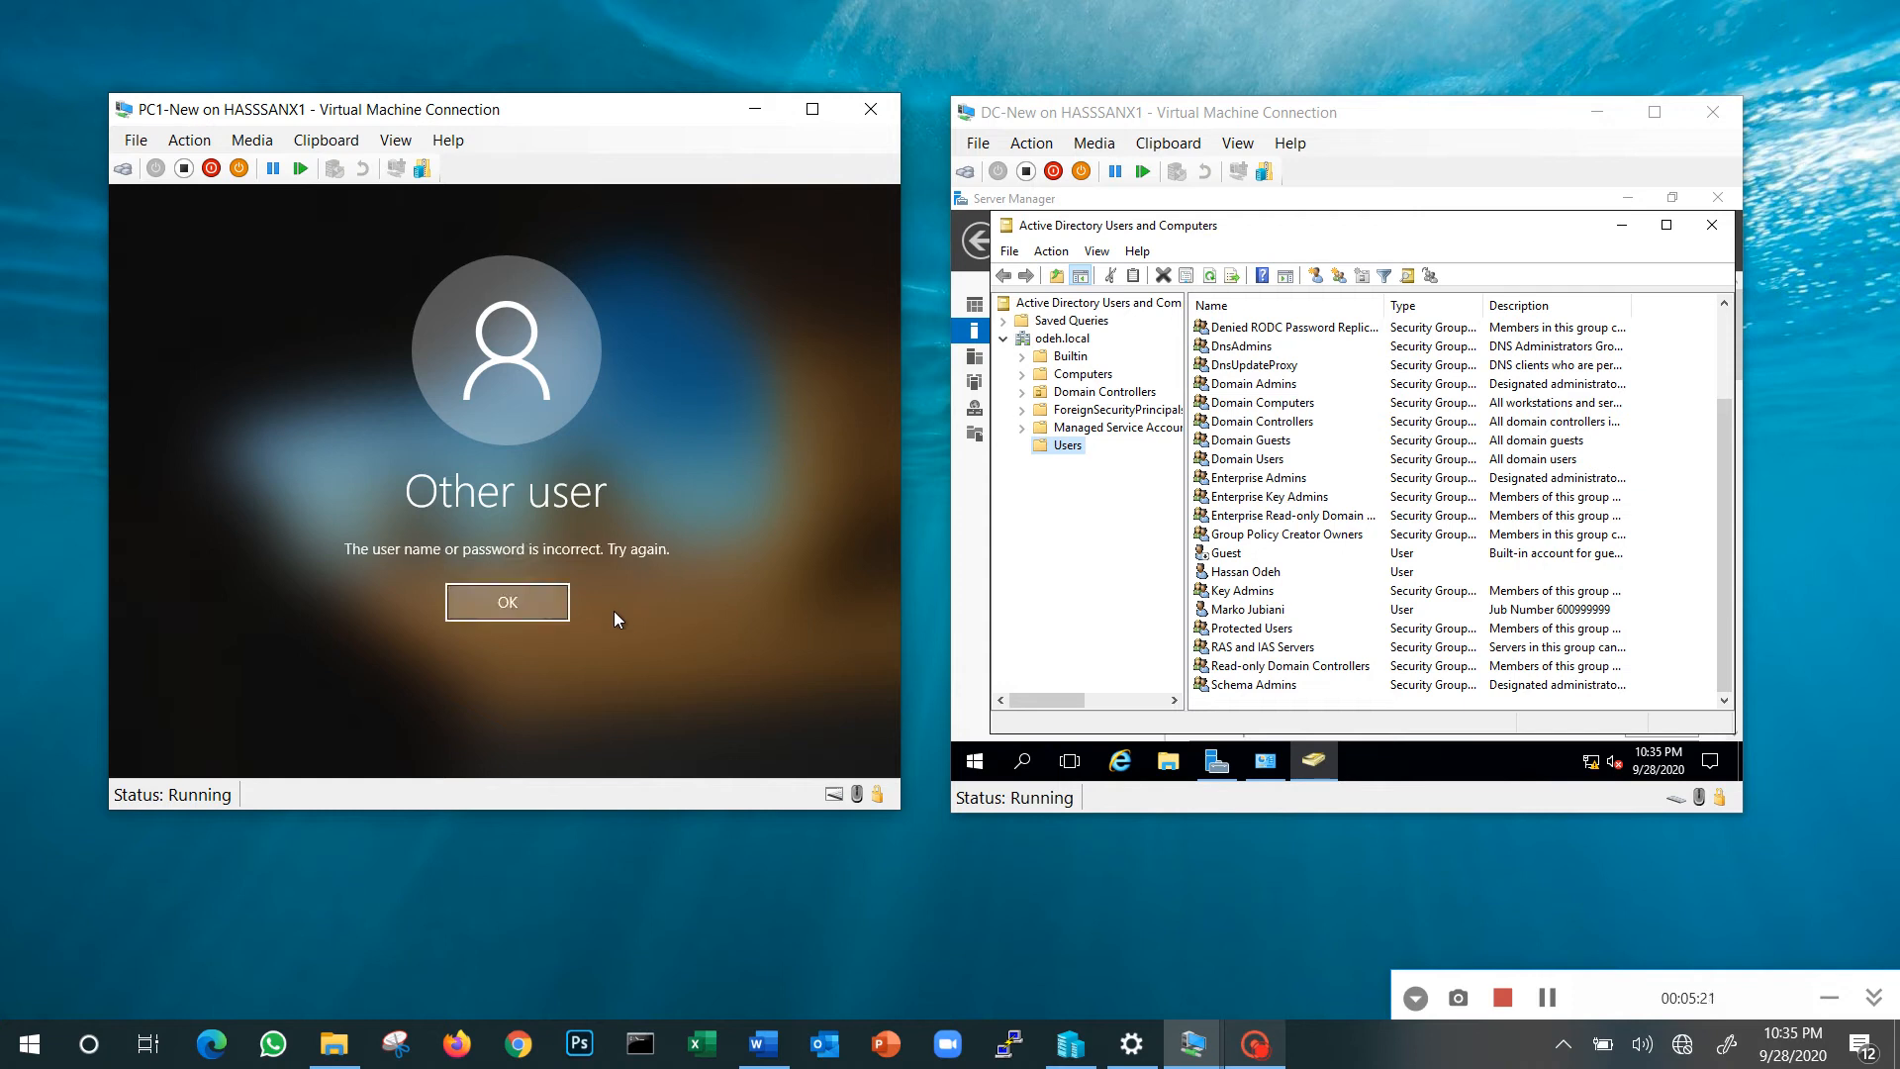
click(531, 610)
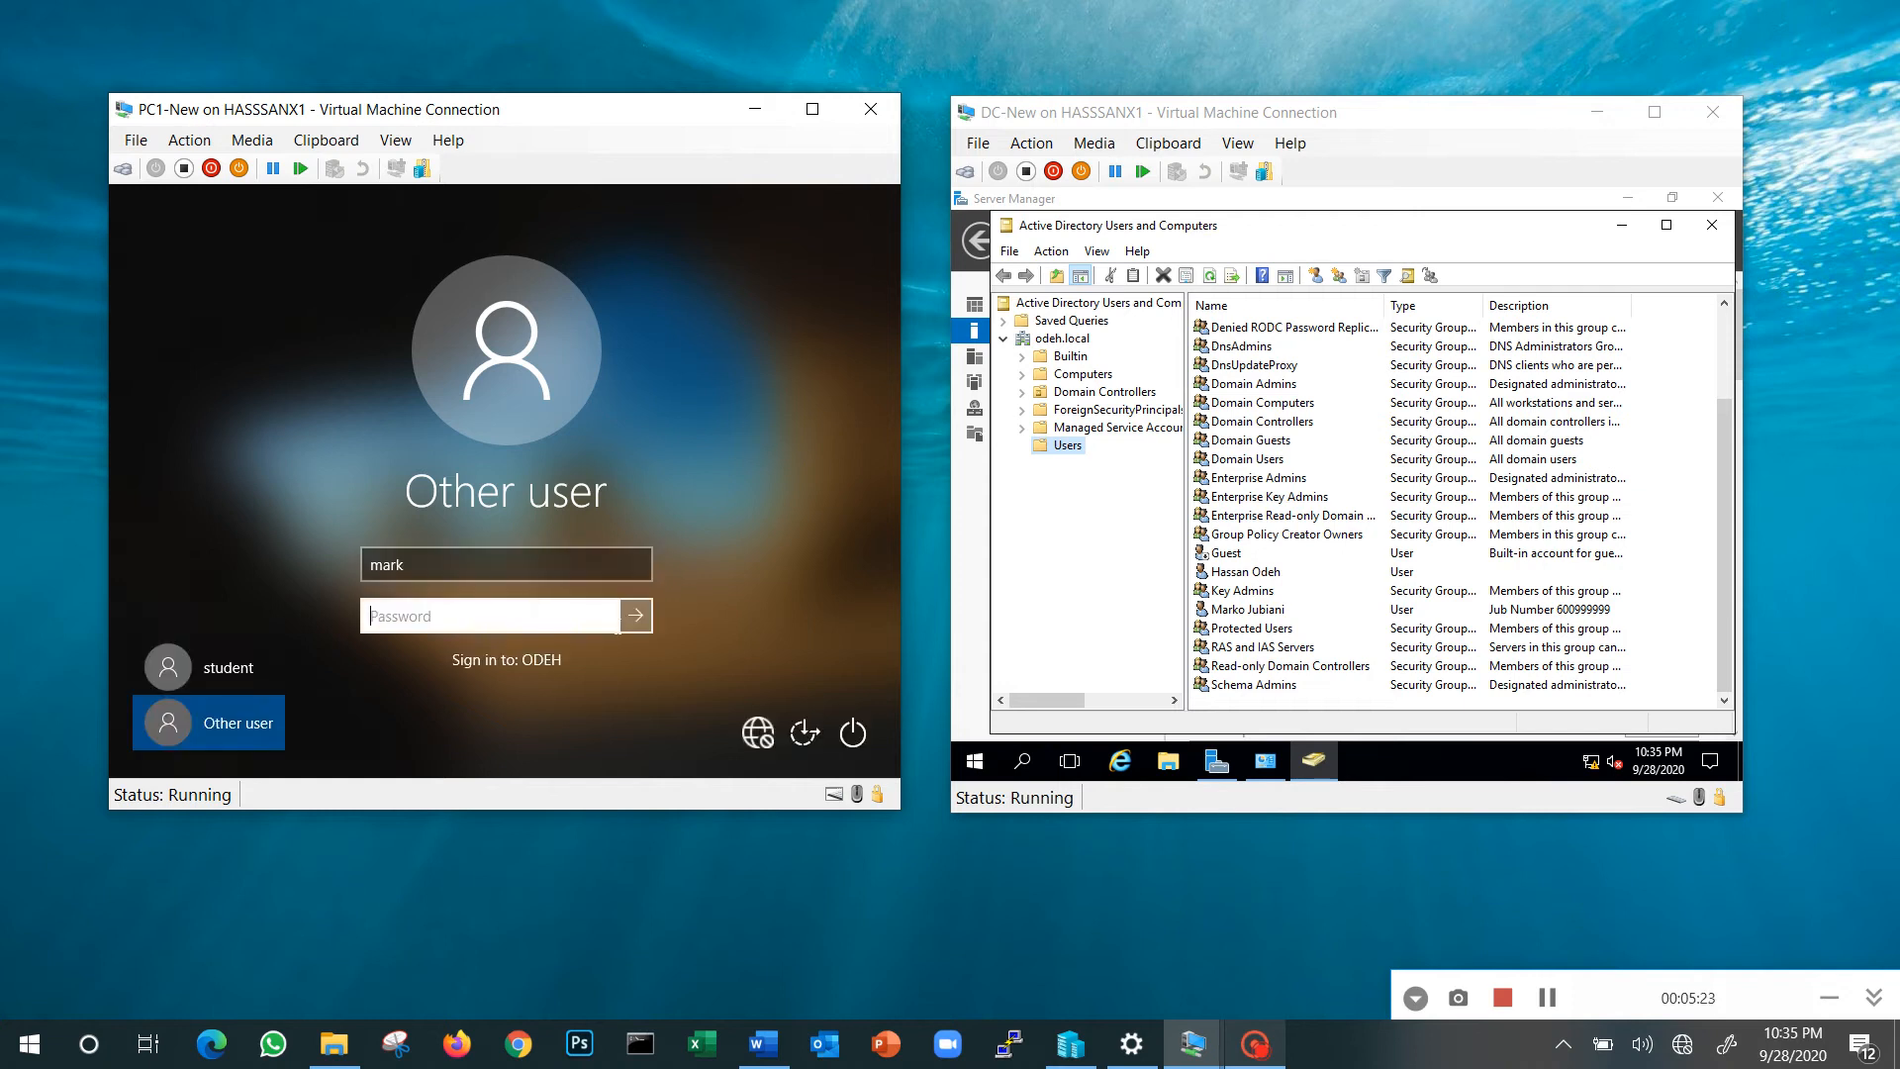
text(*********)
click(608, 615)
click(645, 615)
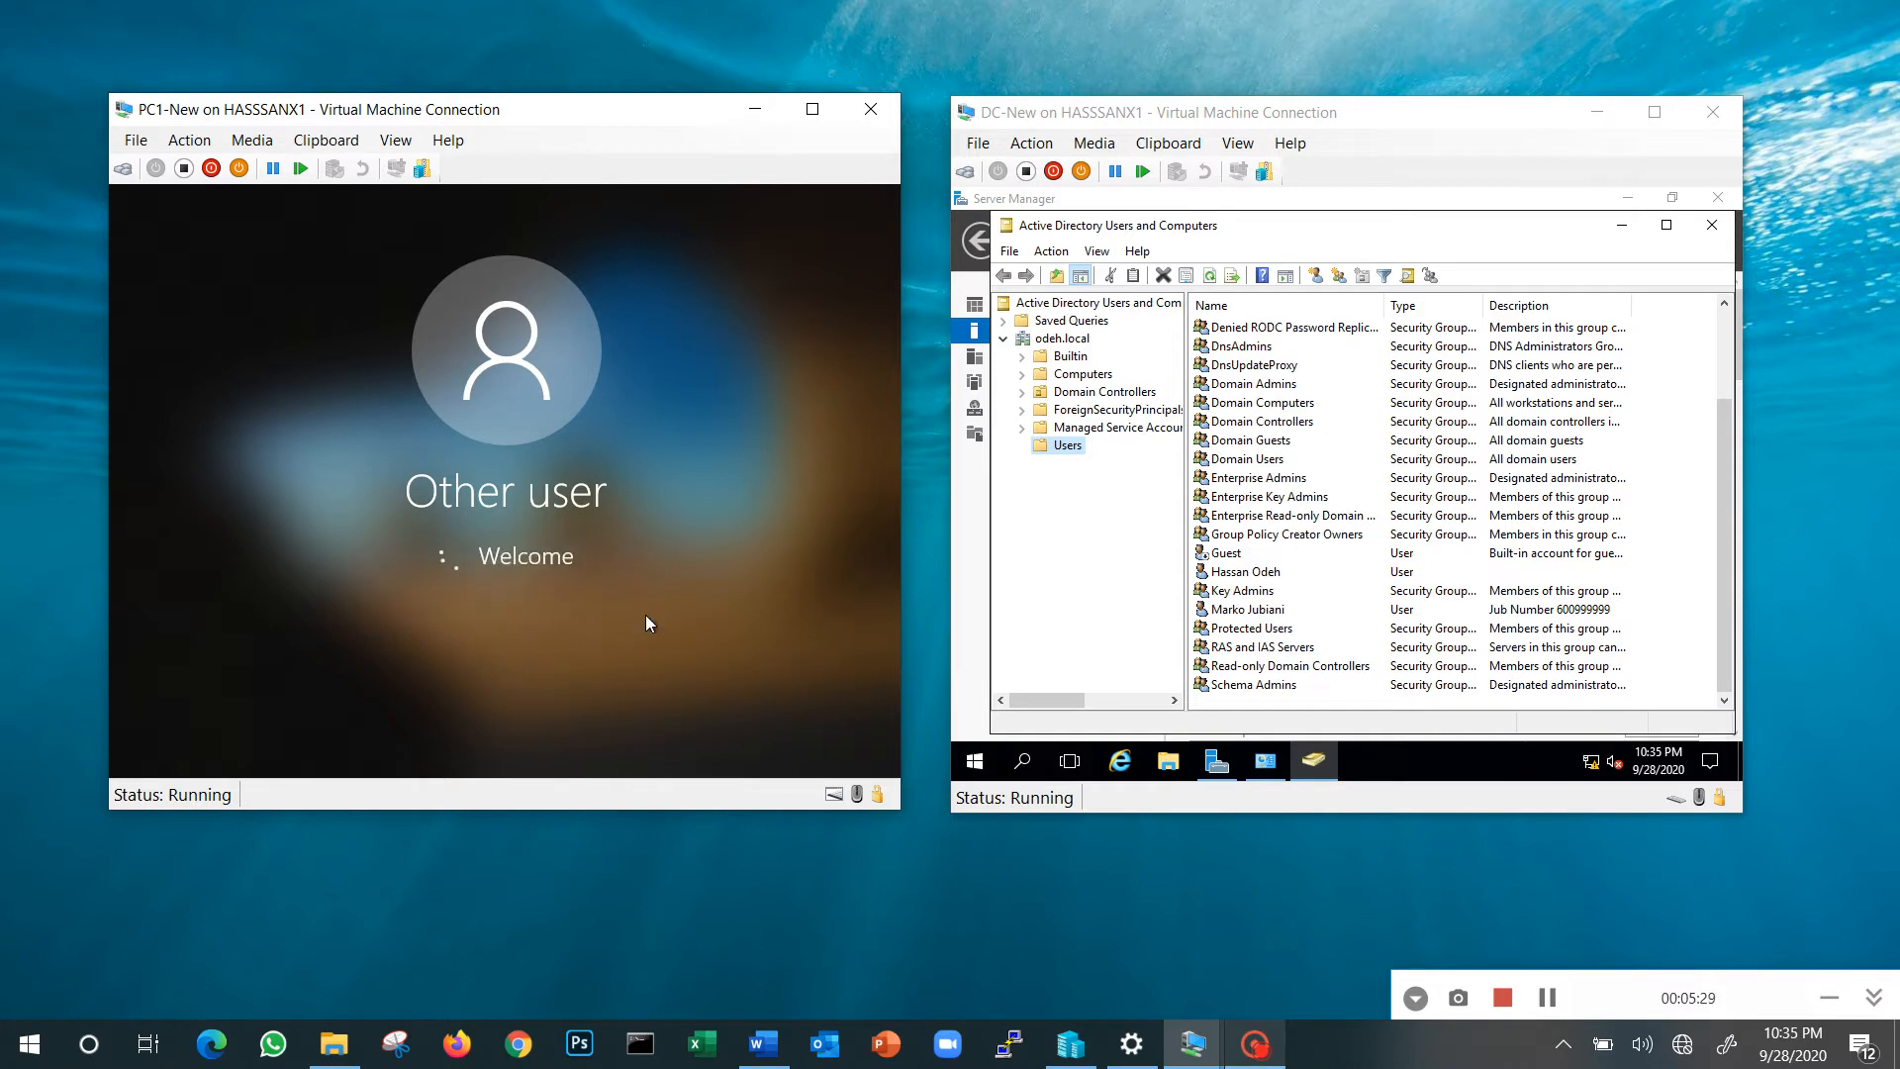
key(Return)
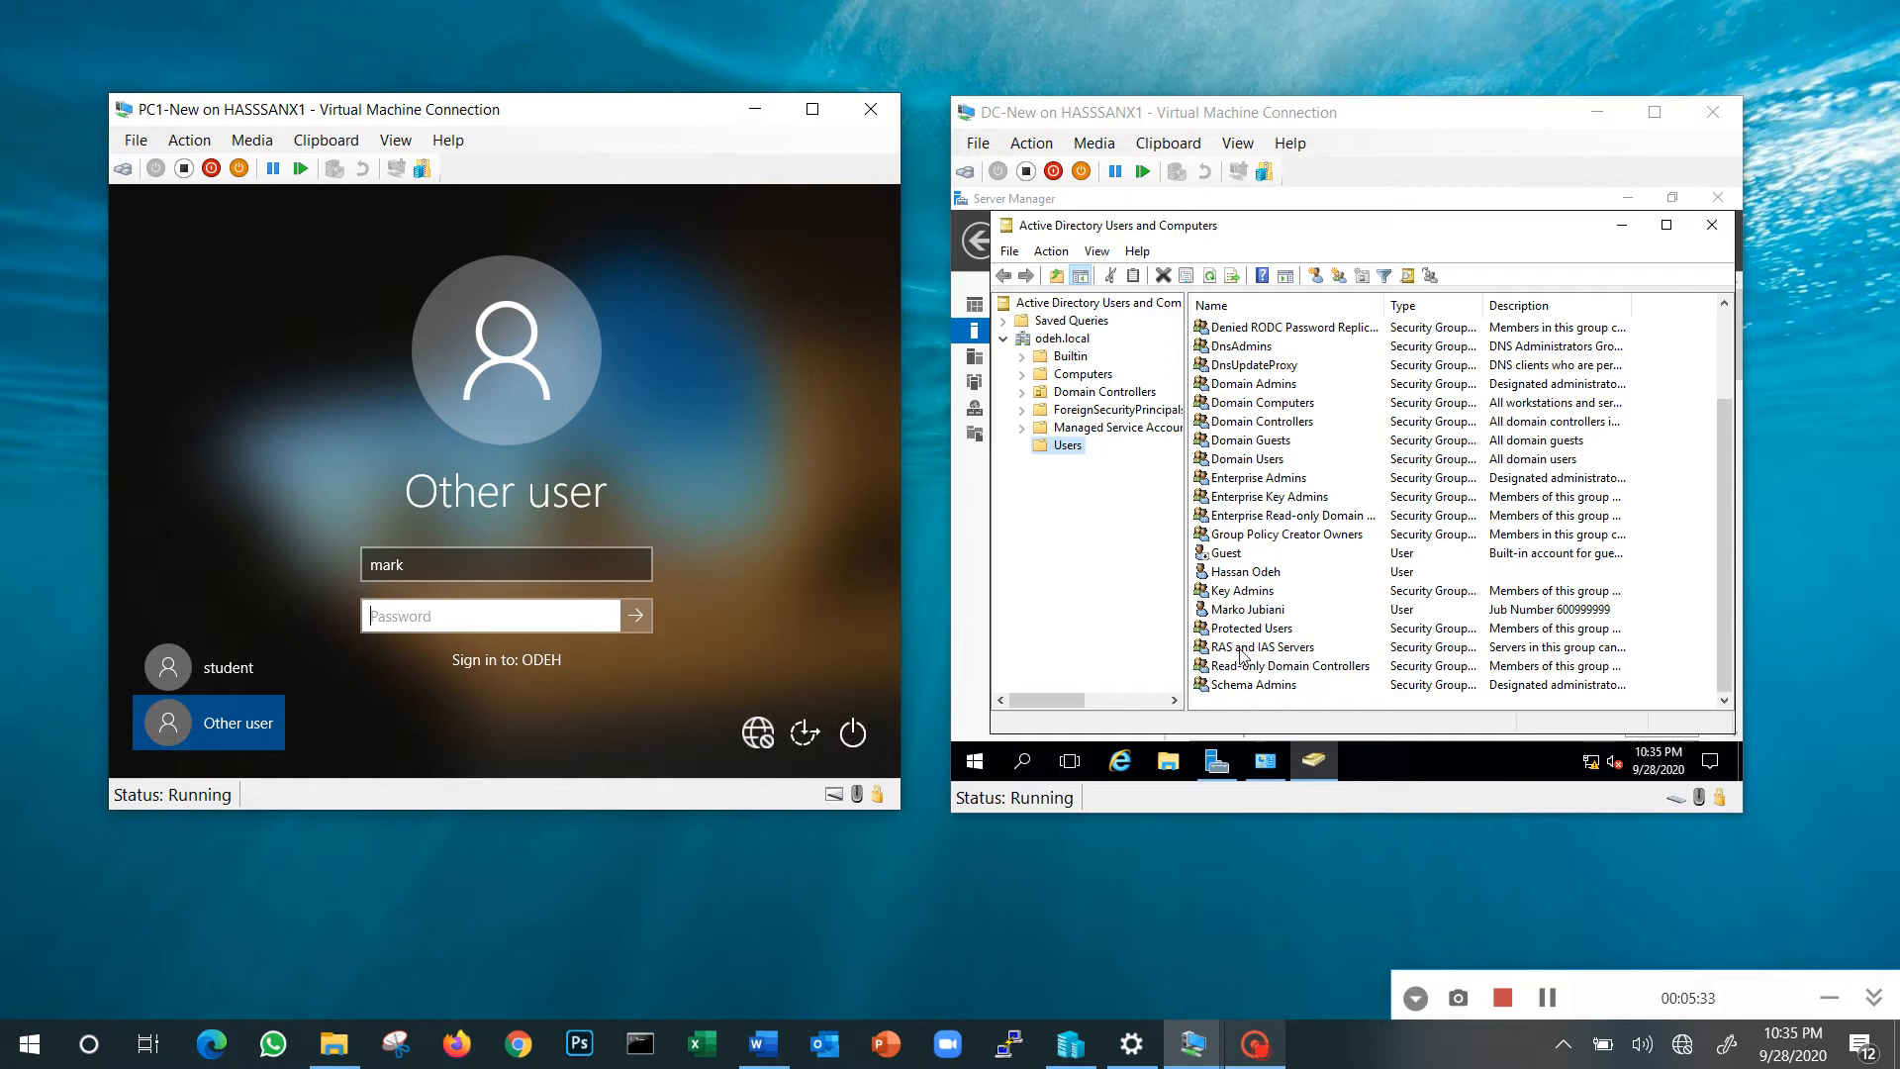
Set the user's pre-Windows 2000 logon name to mark and save the properties.
right_click(1232, 610)
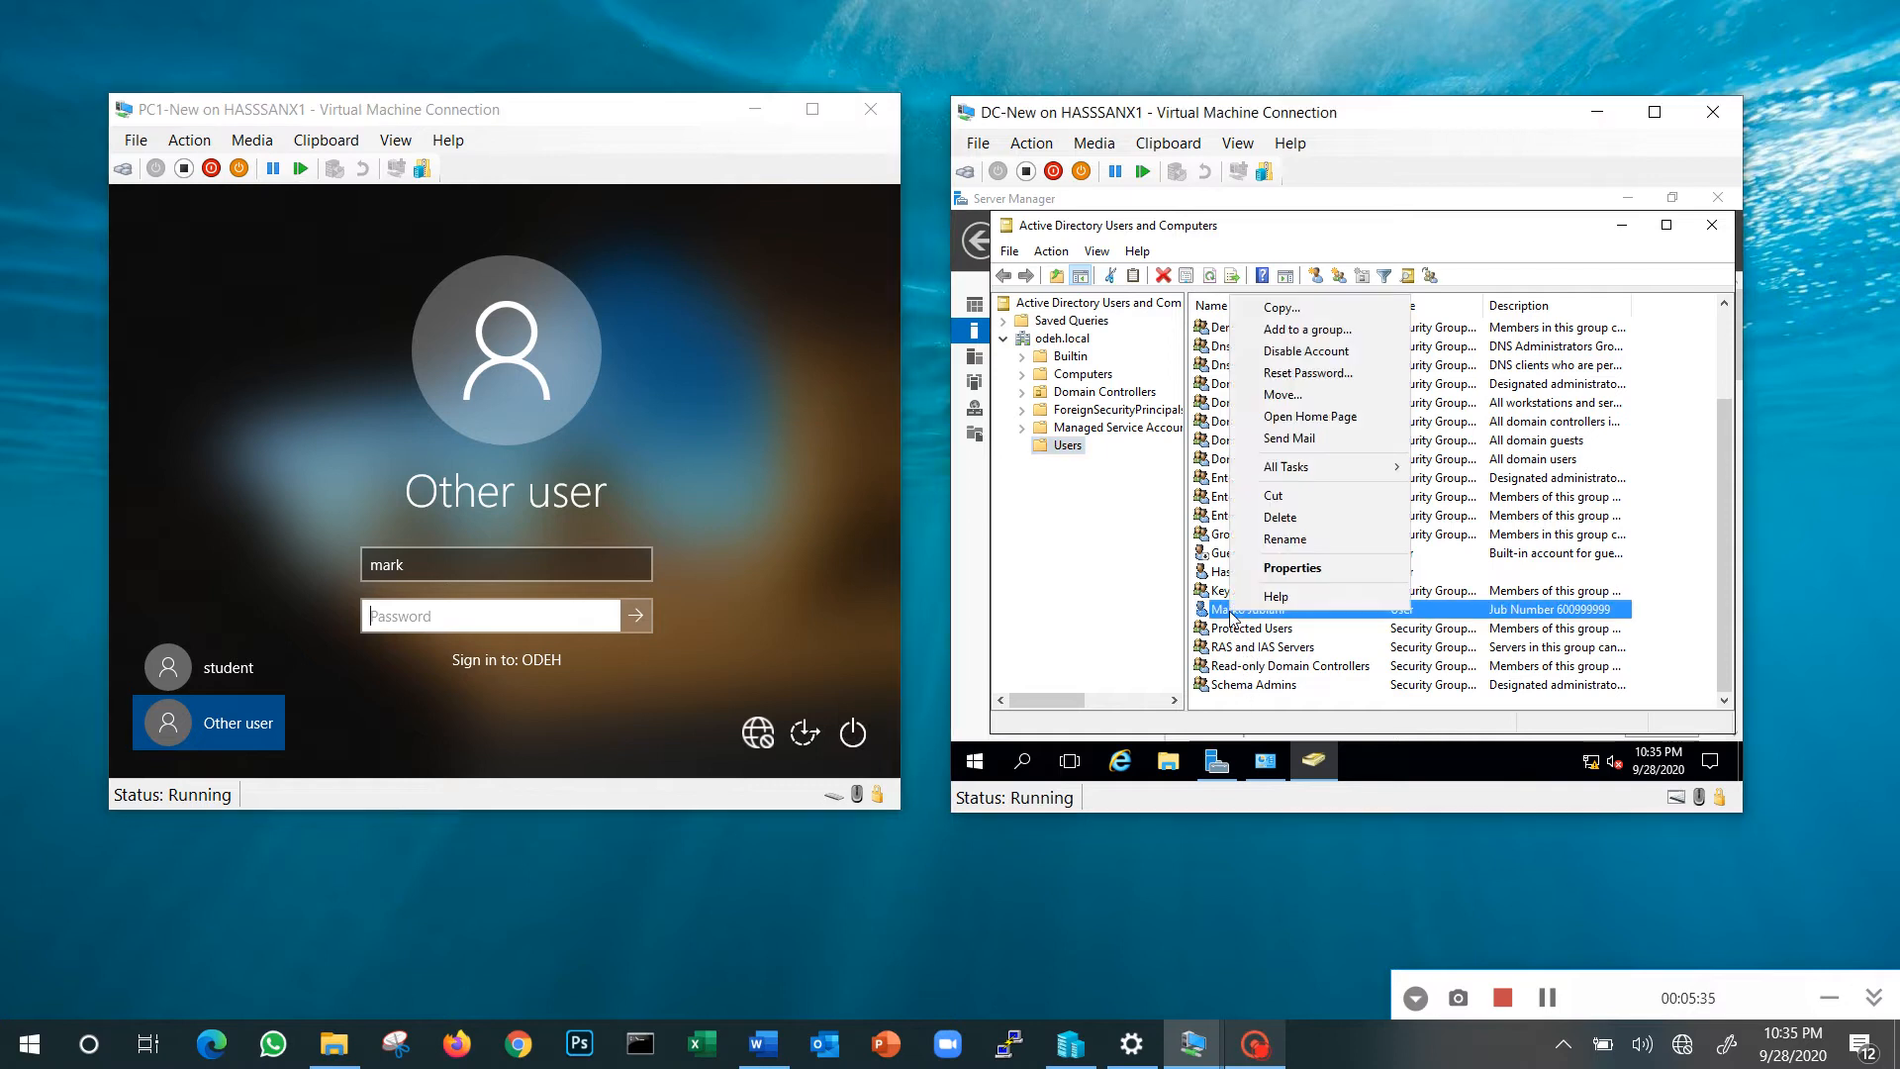
click(1278, 570)
click(1317, 291)
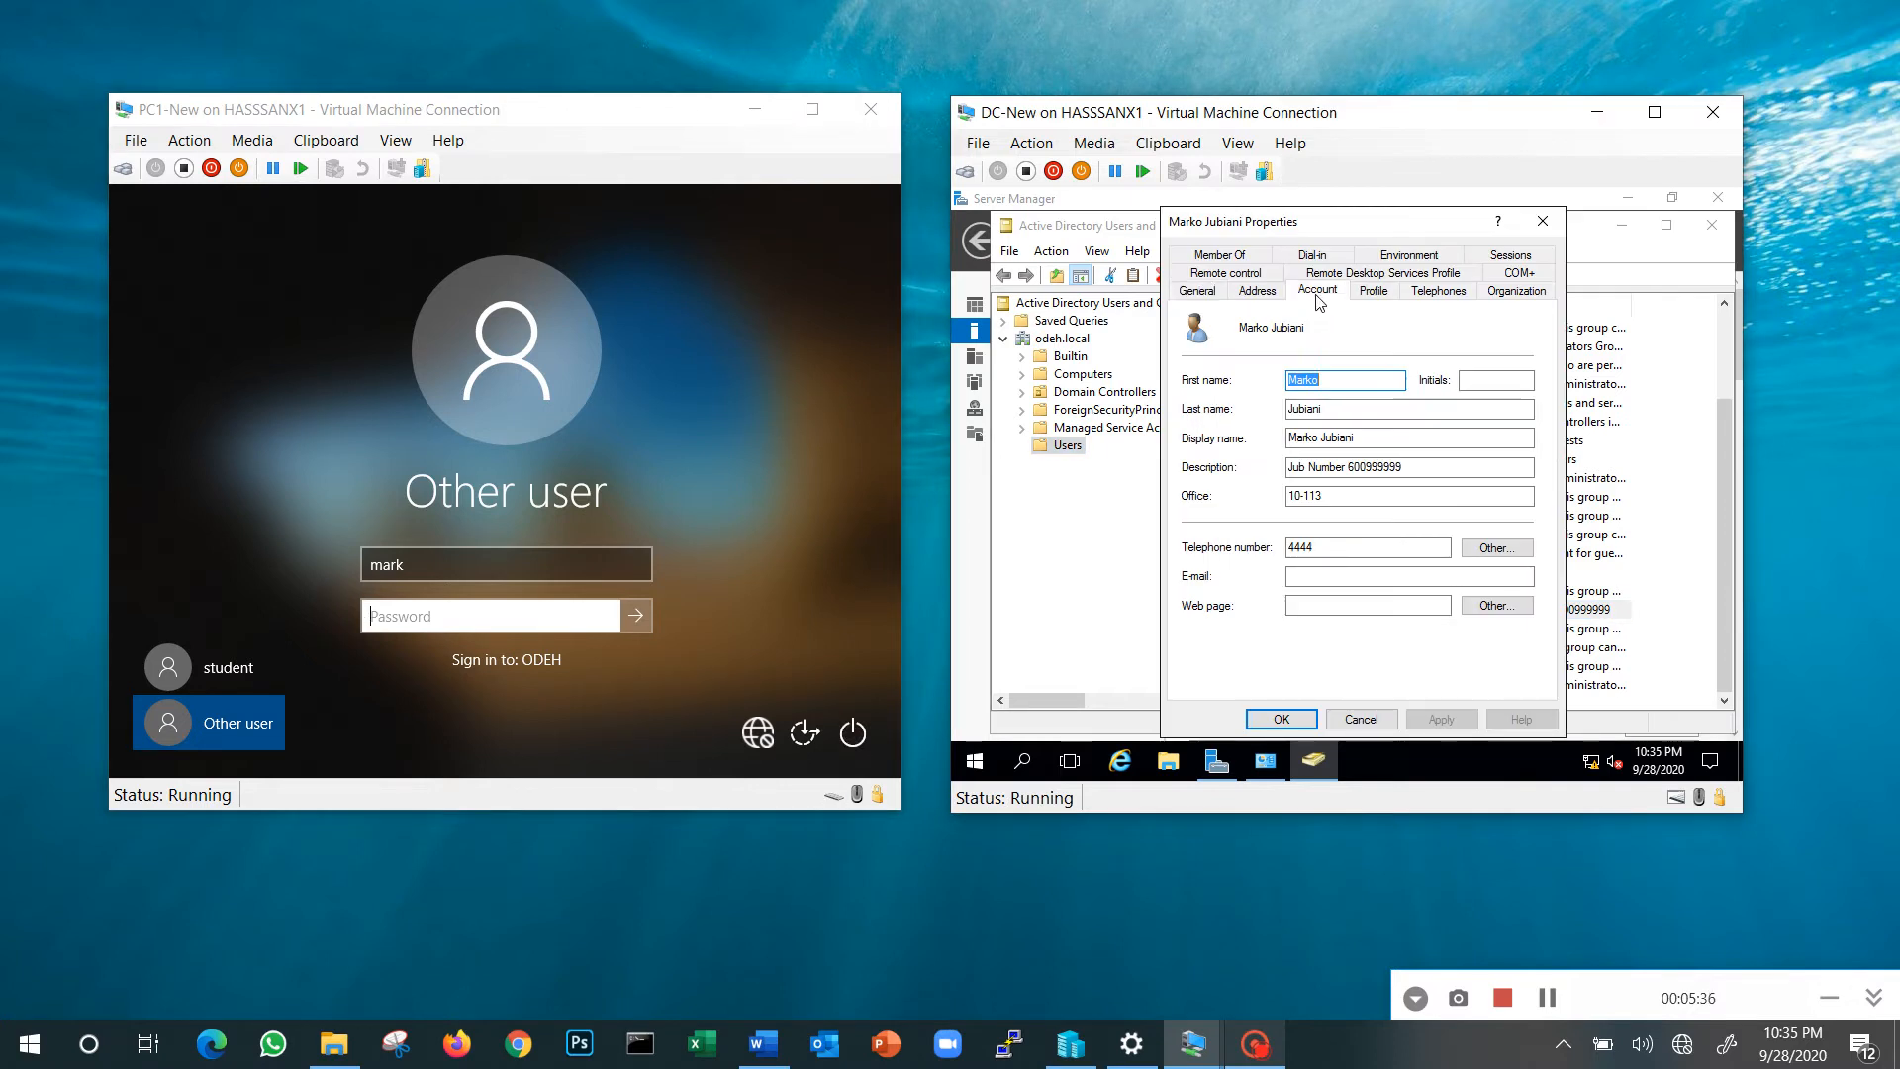
key(Tab)
key(Tab)
key(Tab)
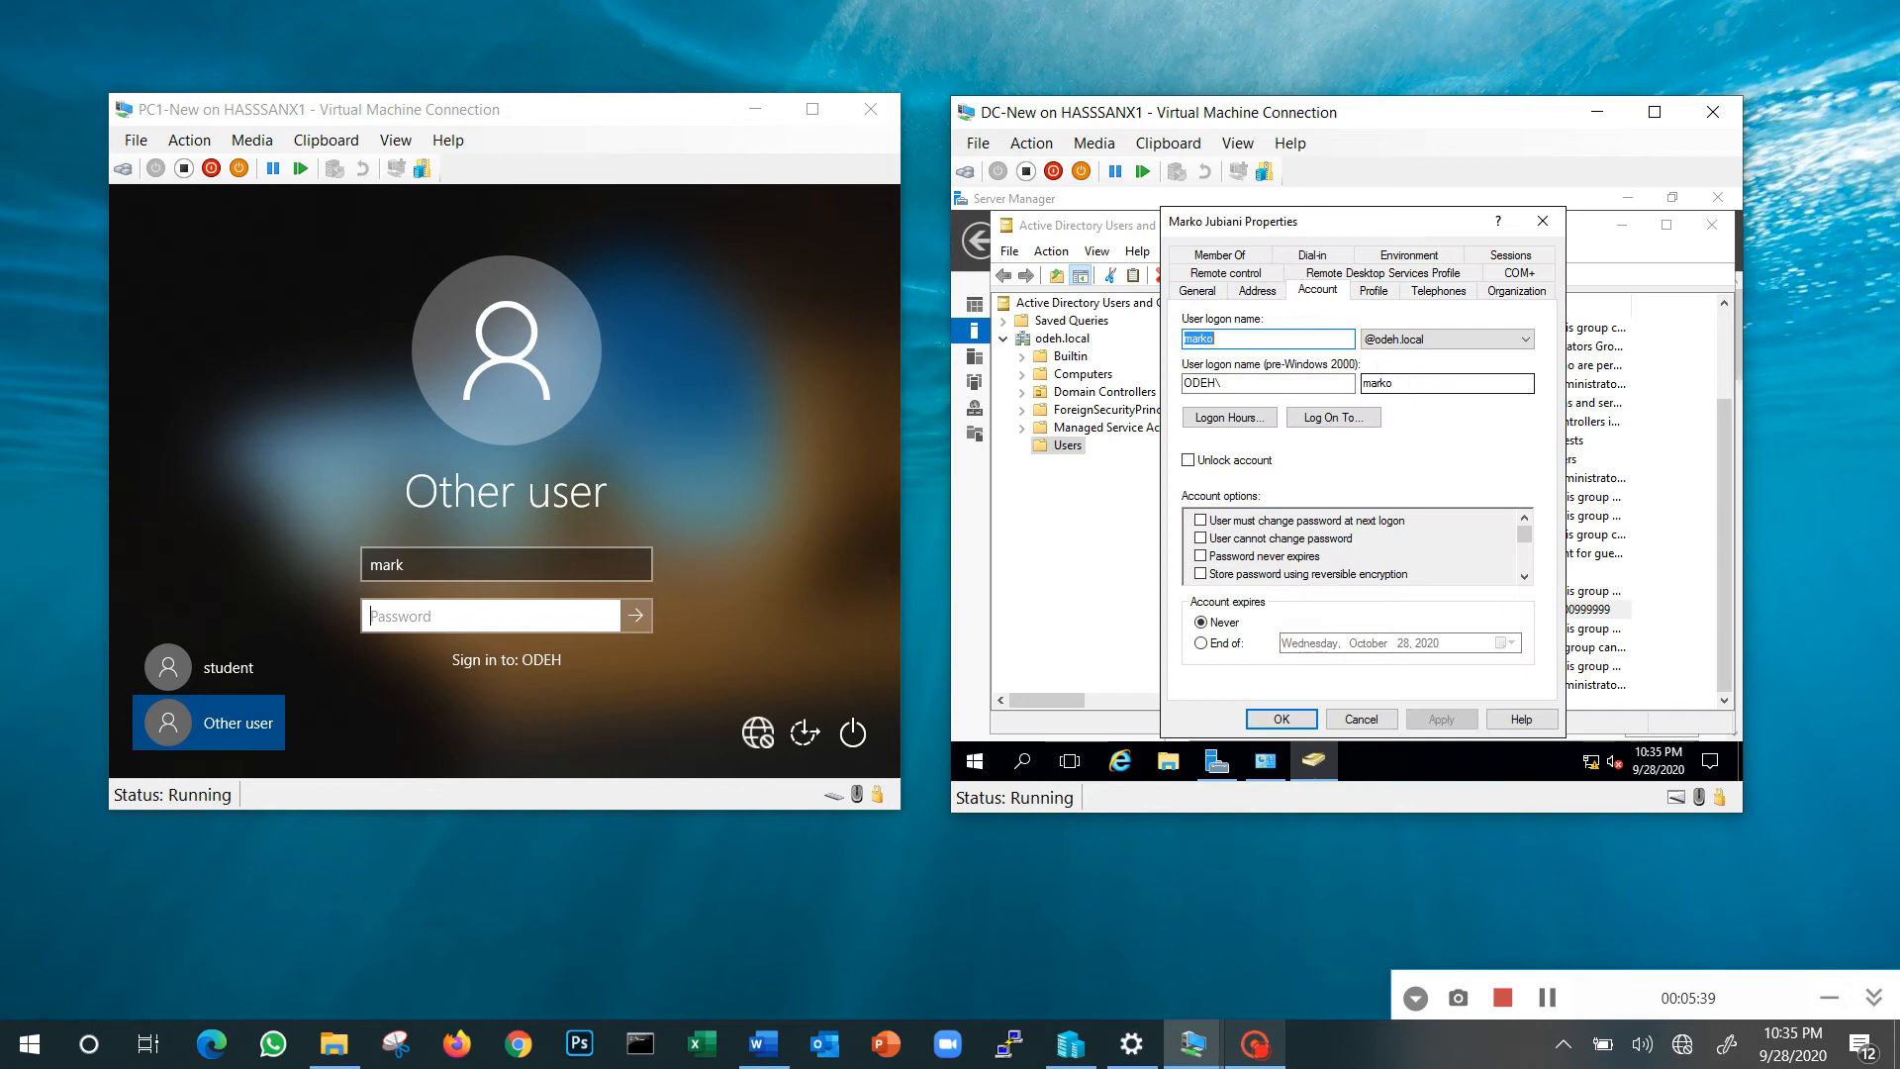
text(ma)
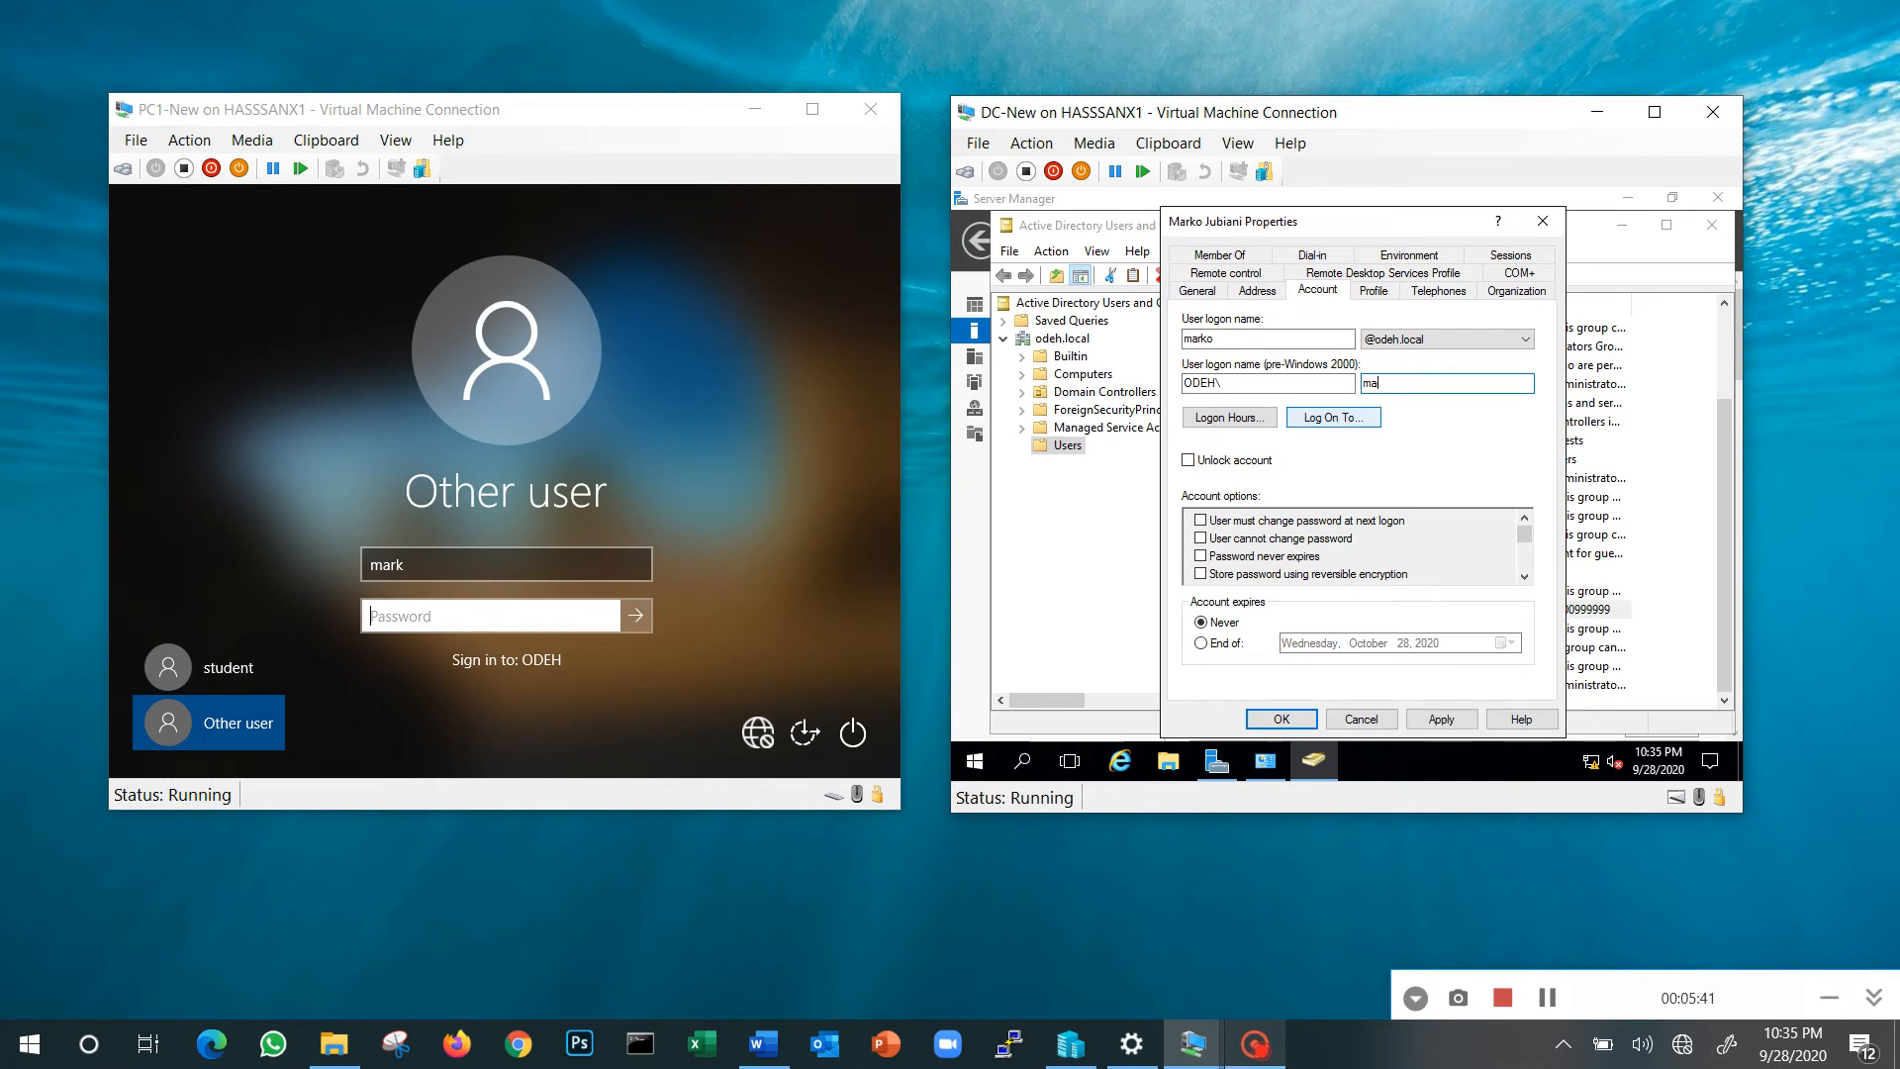
click(1442, 719)
click(1281, 719)
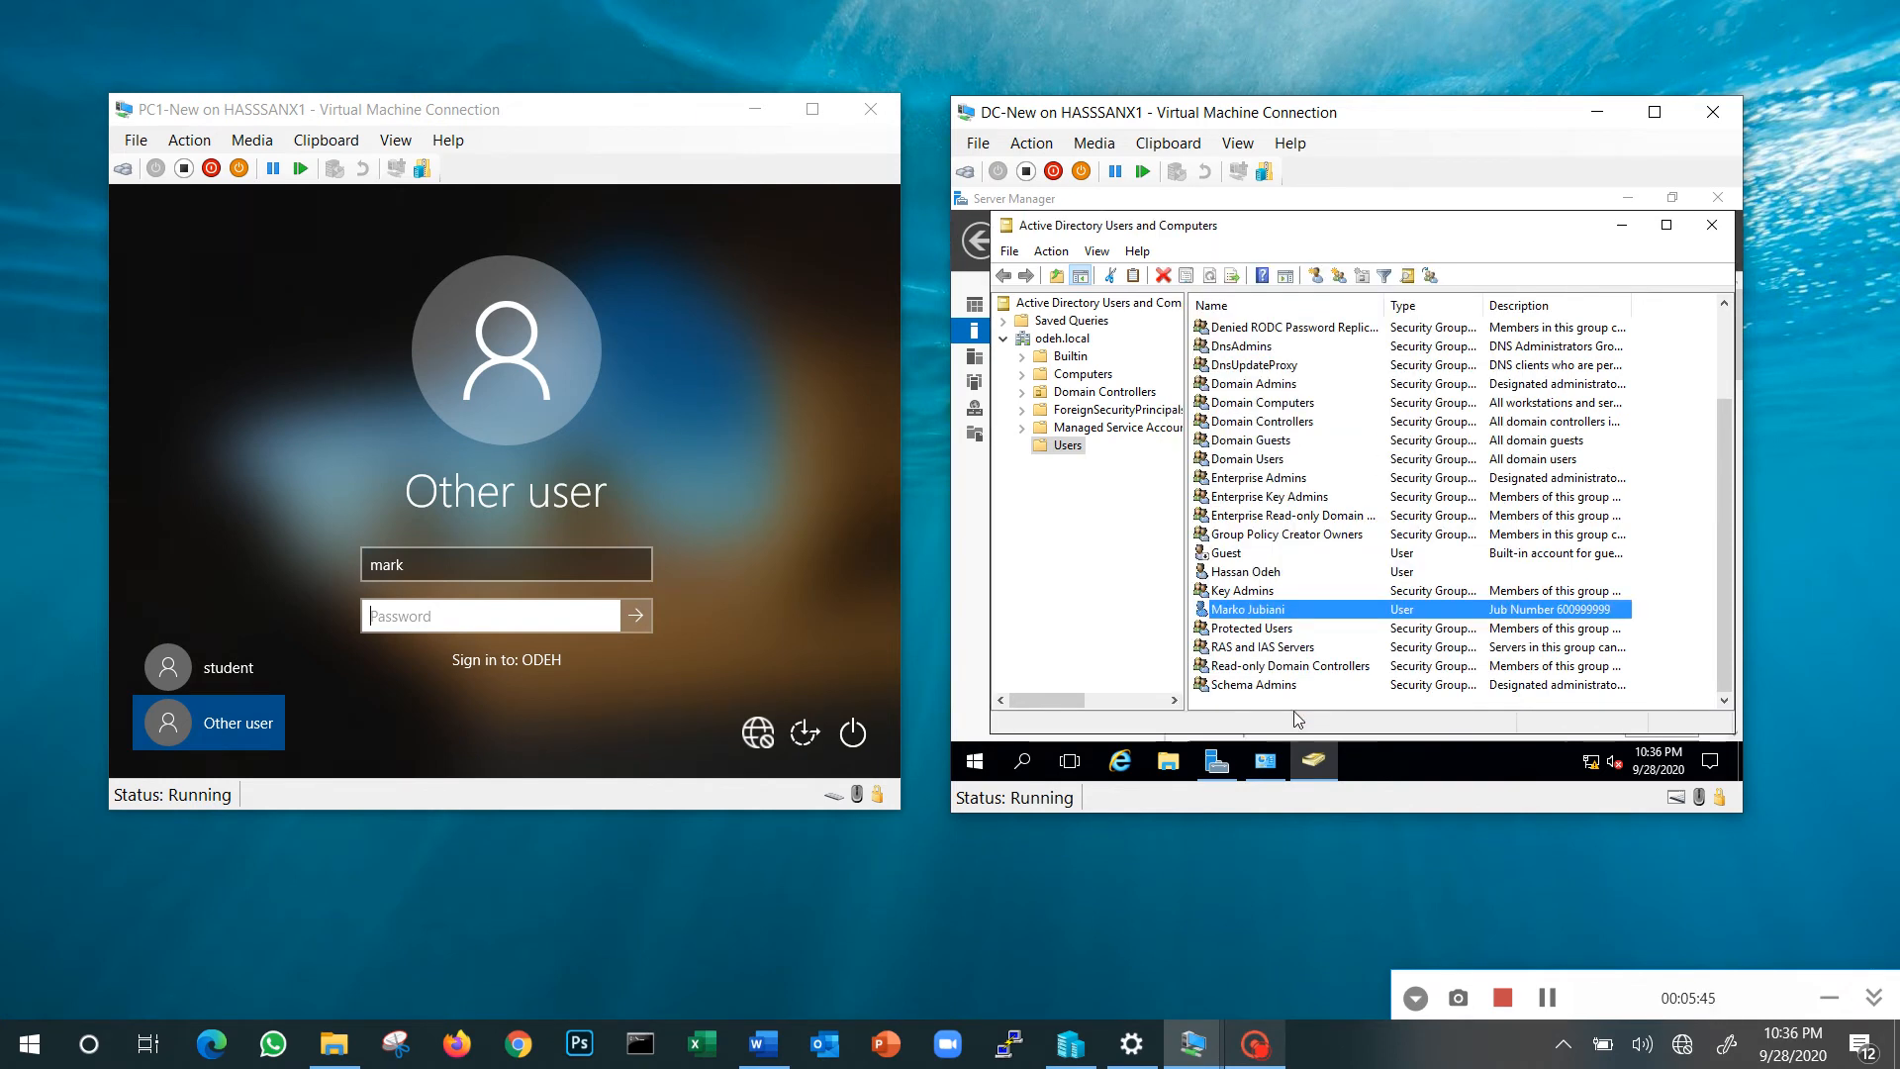
Reset the user's password without requiring a change at next logon.
right_click(1245, 610)
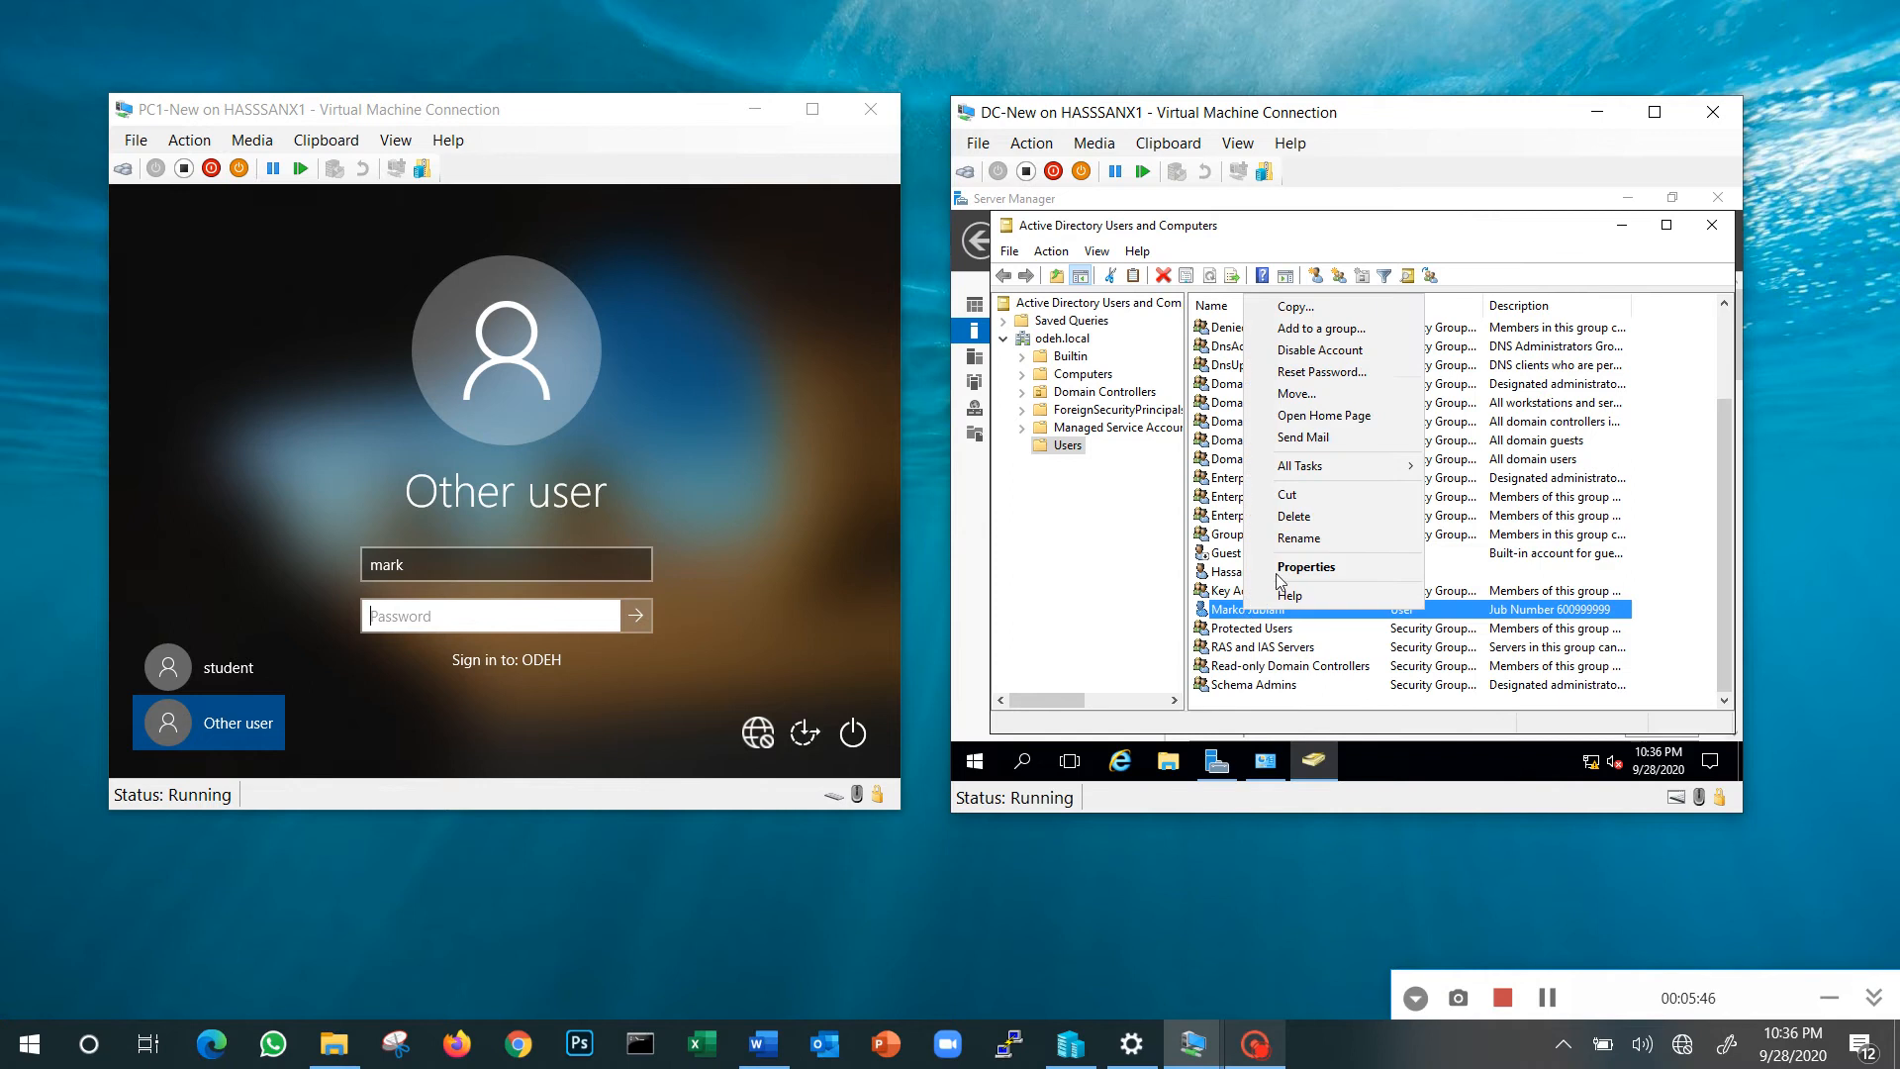
click(1316, 372)
text(•••••••••)
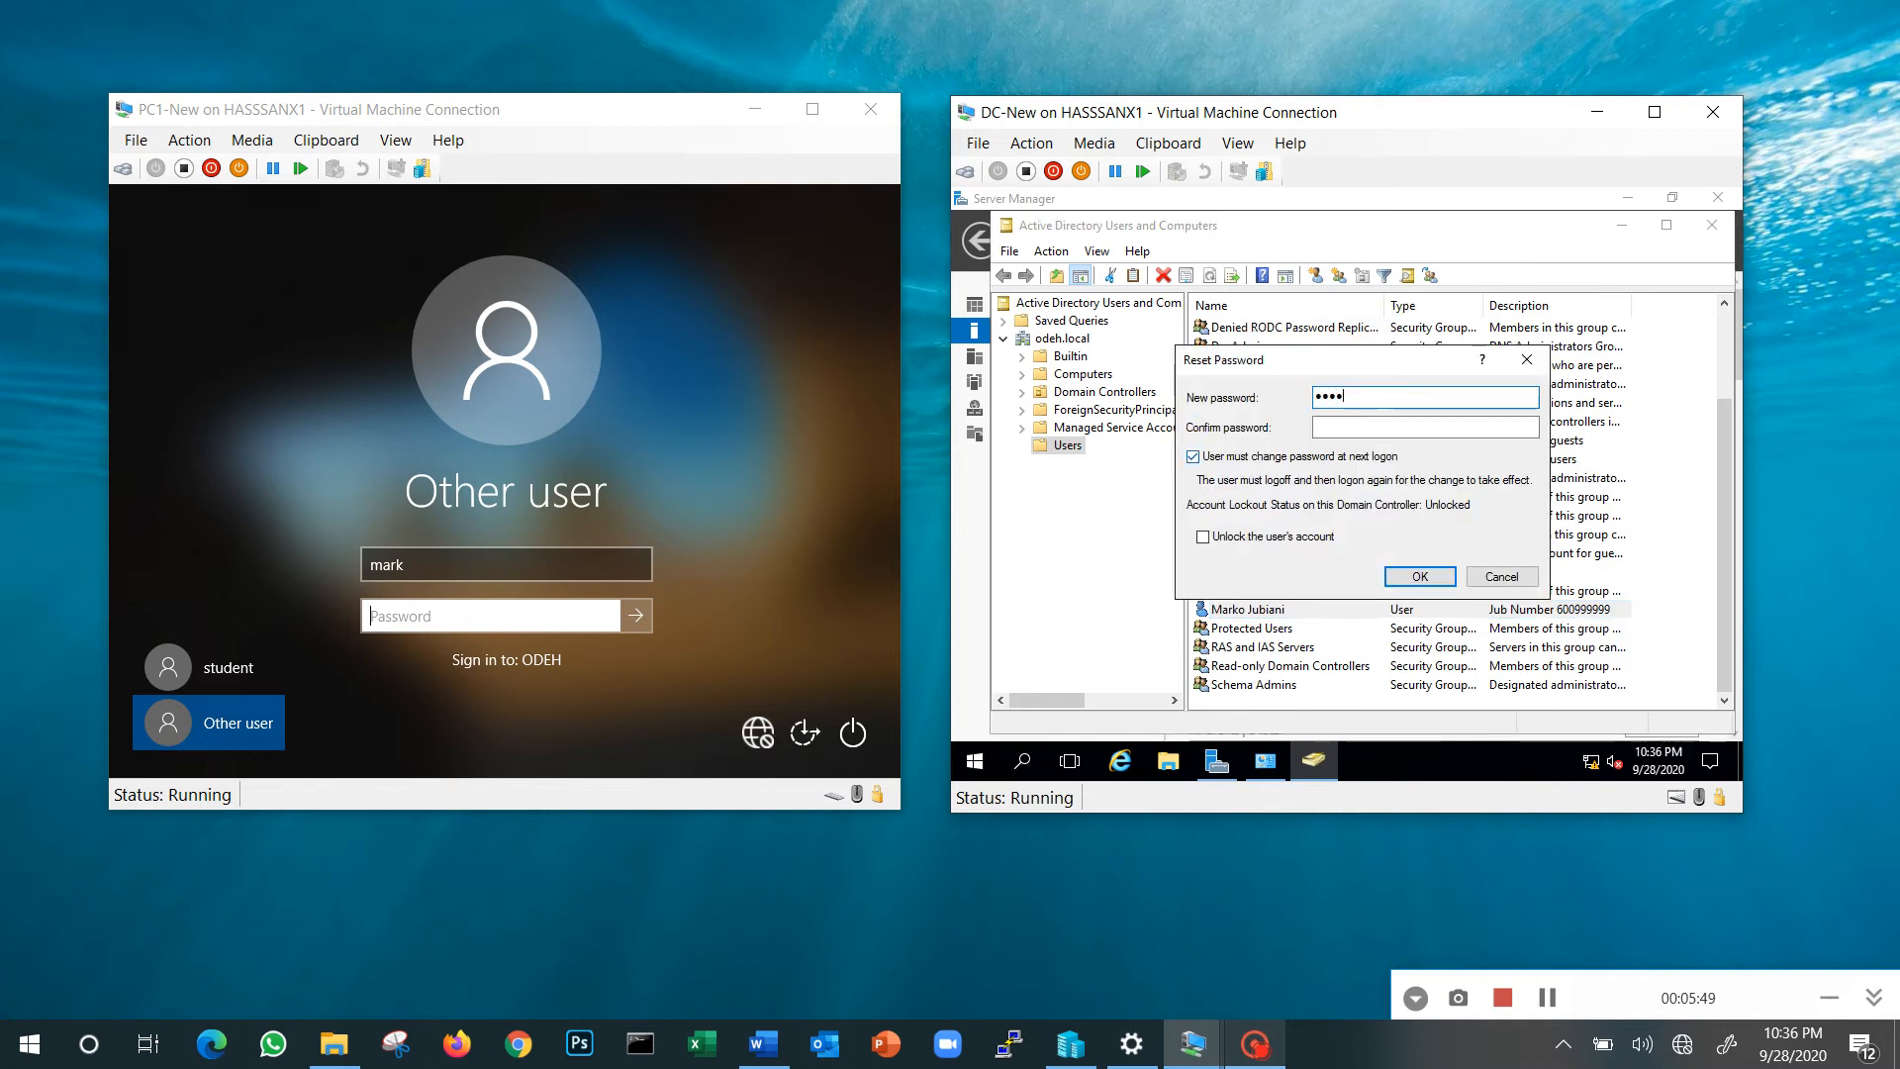
key(Tab)
text(•••••••••)
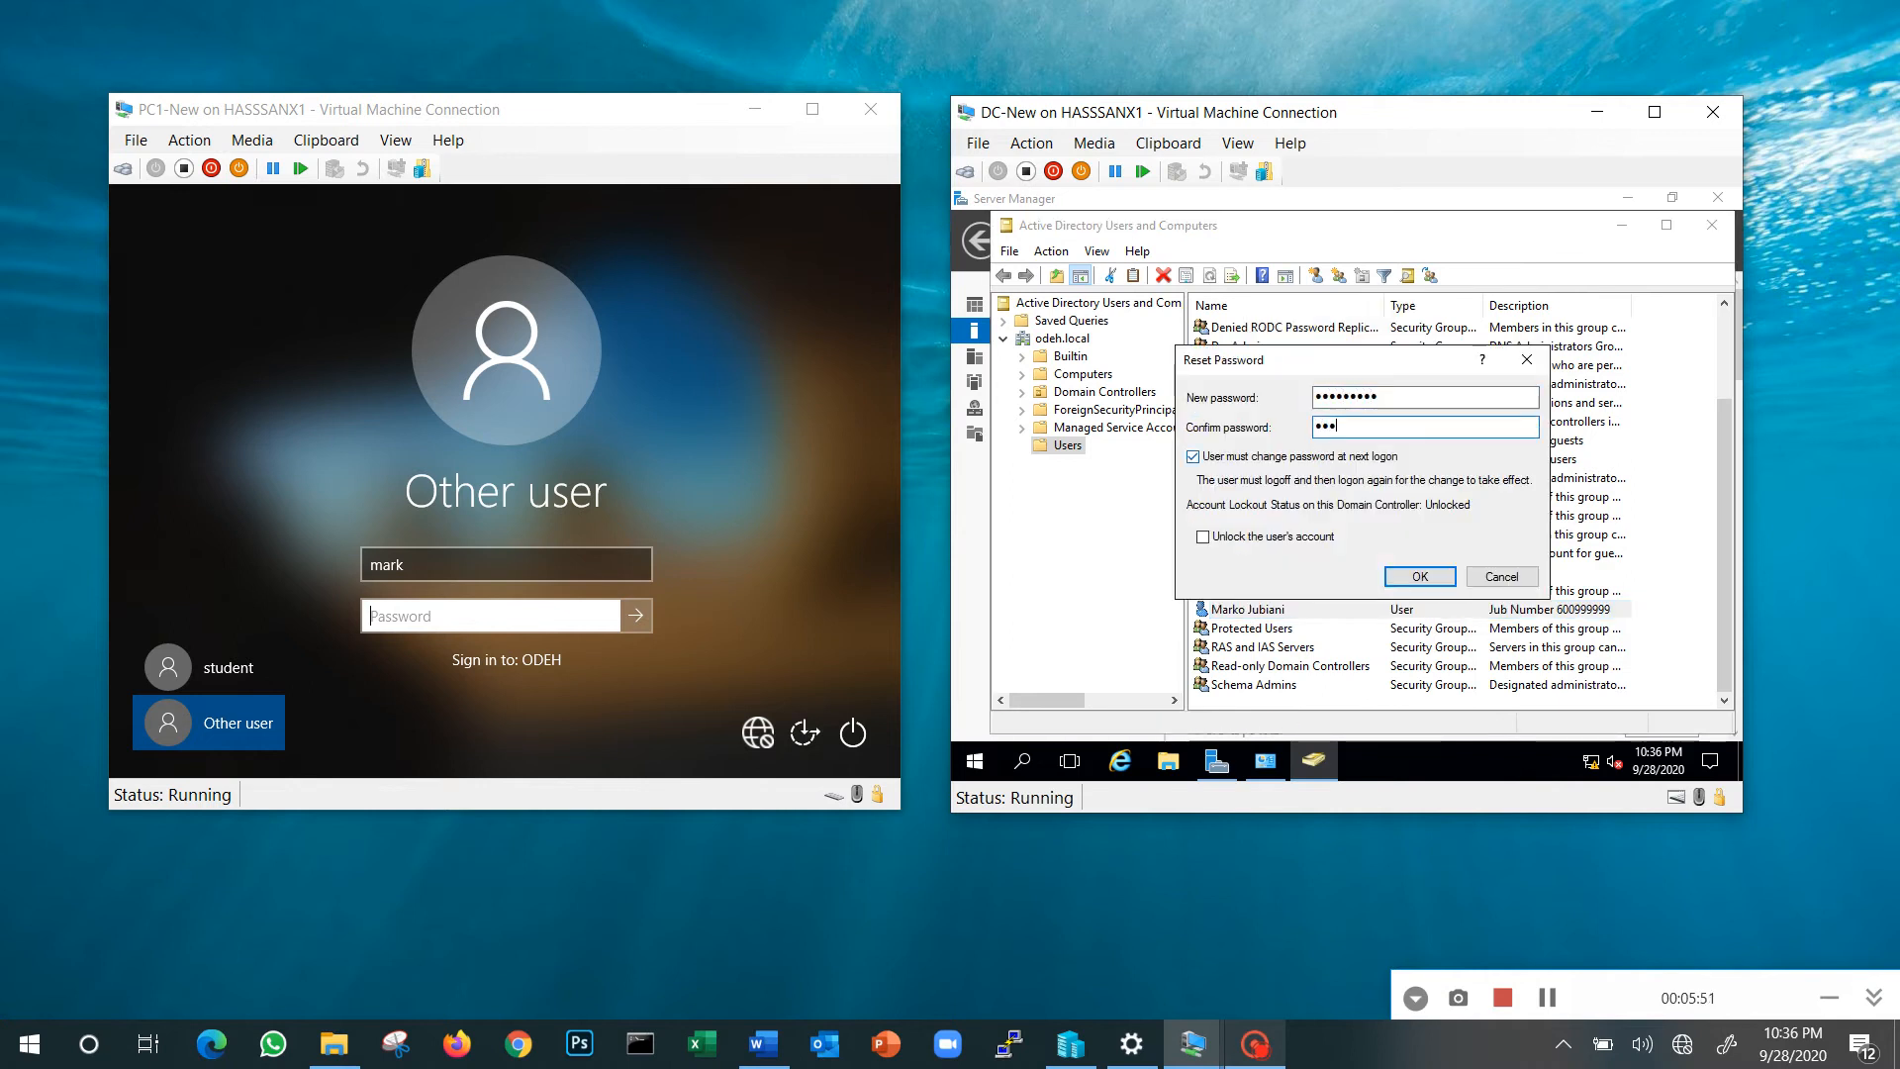
click(1194, 457)
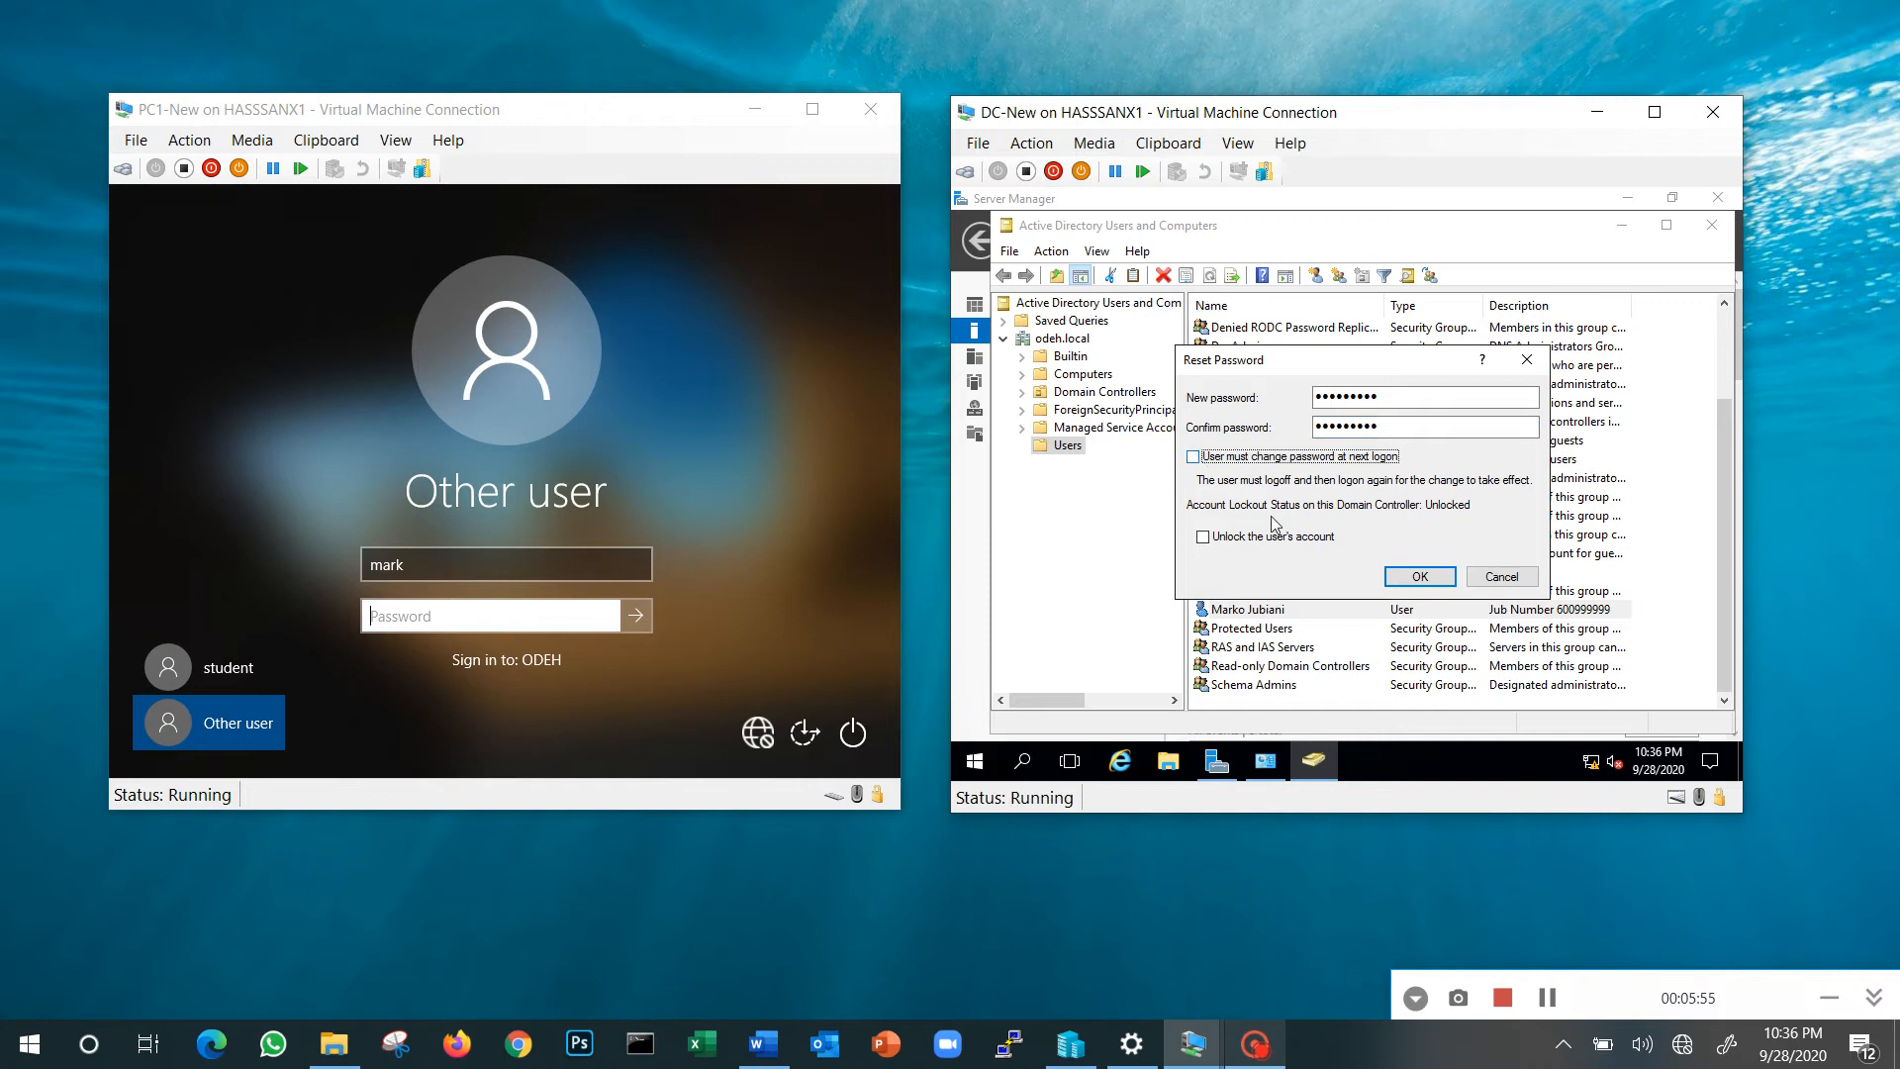
click(1420, 578)
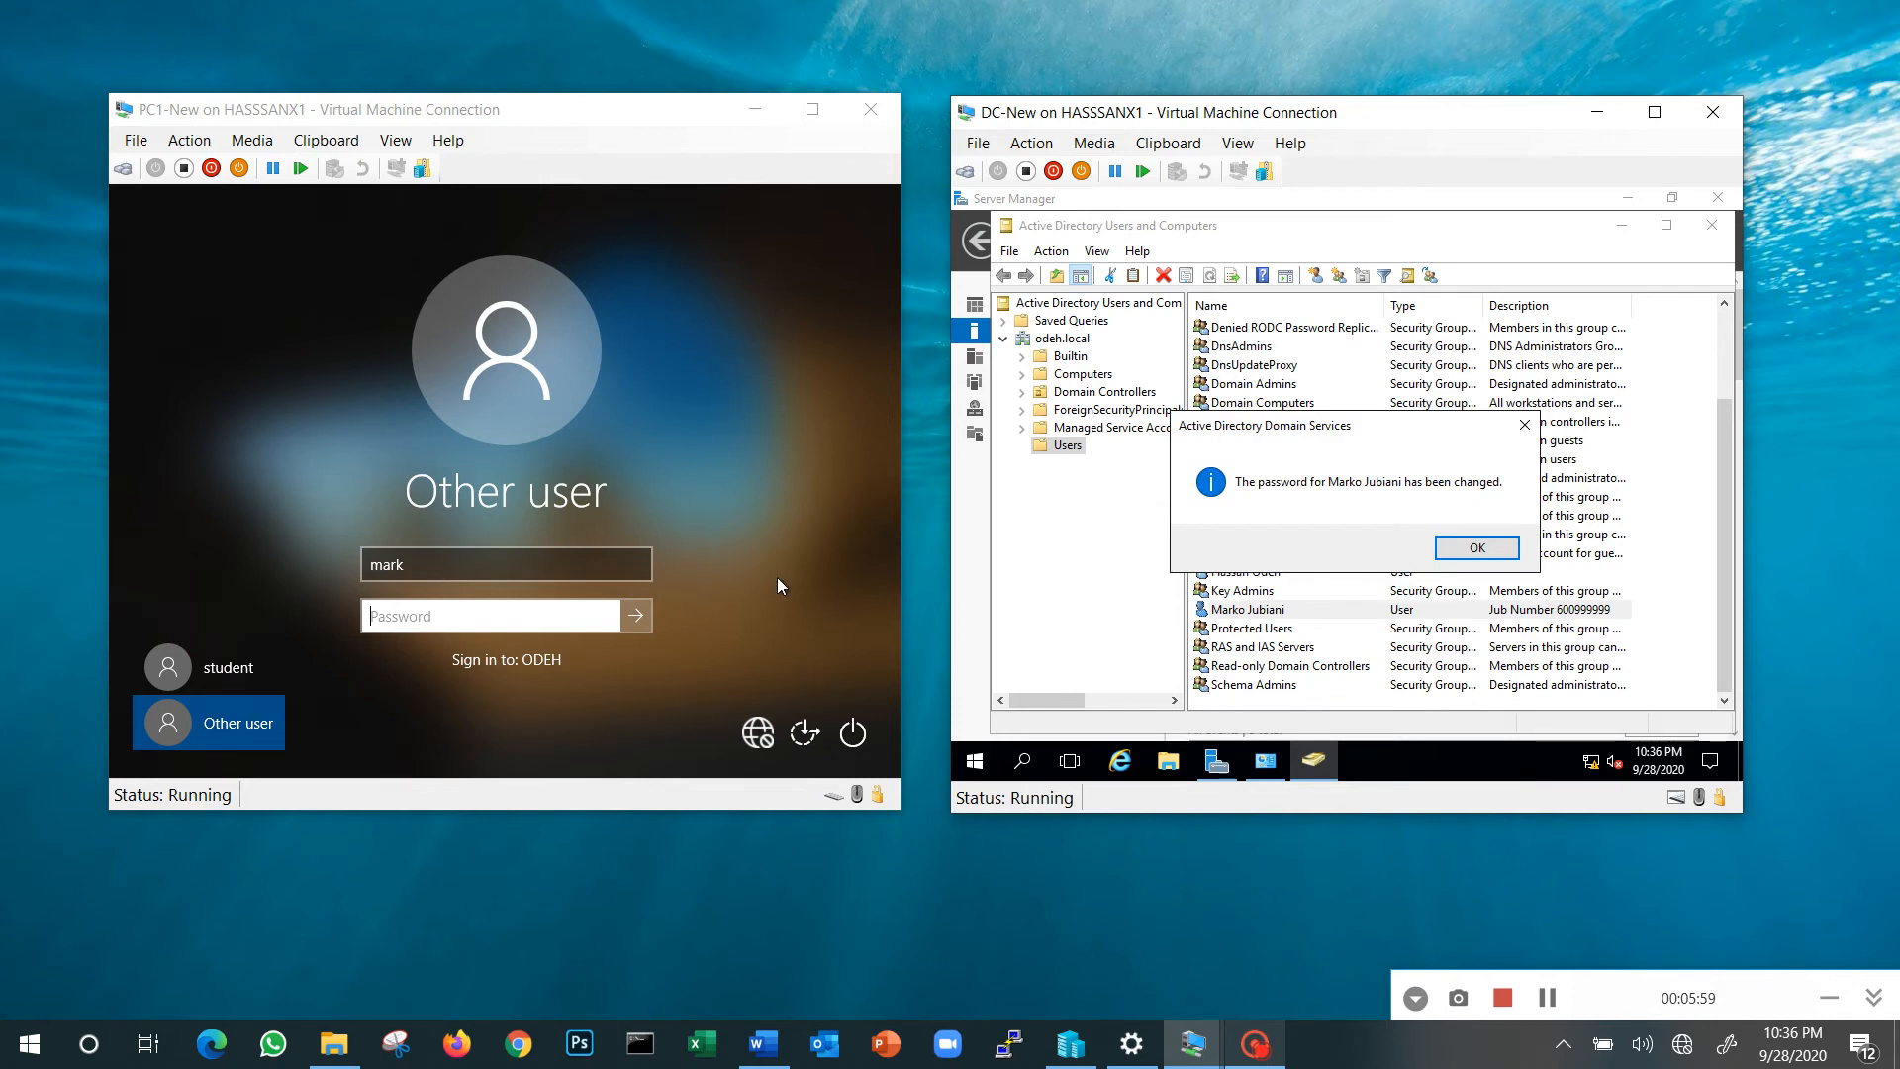
click(1463, 550)
click(502, 564)
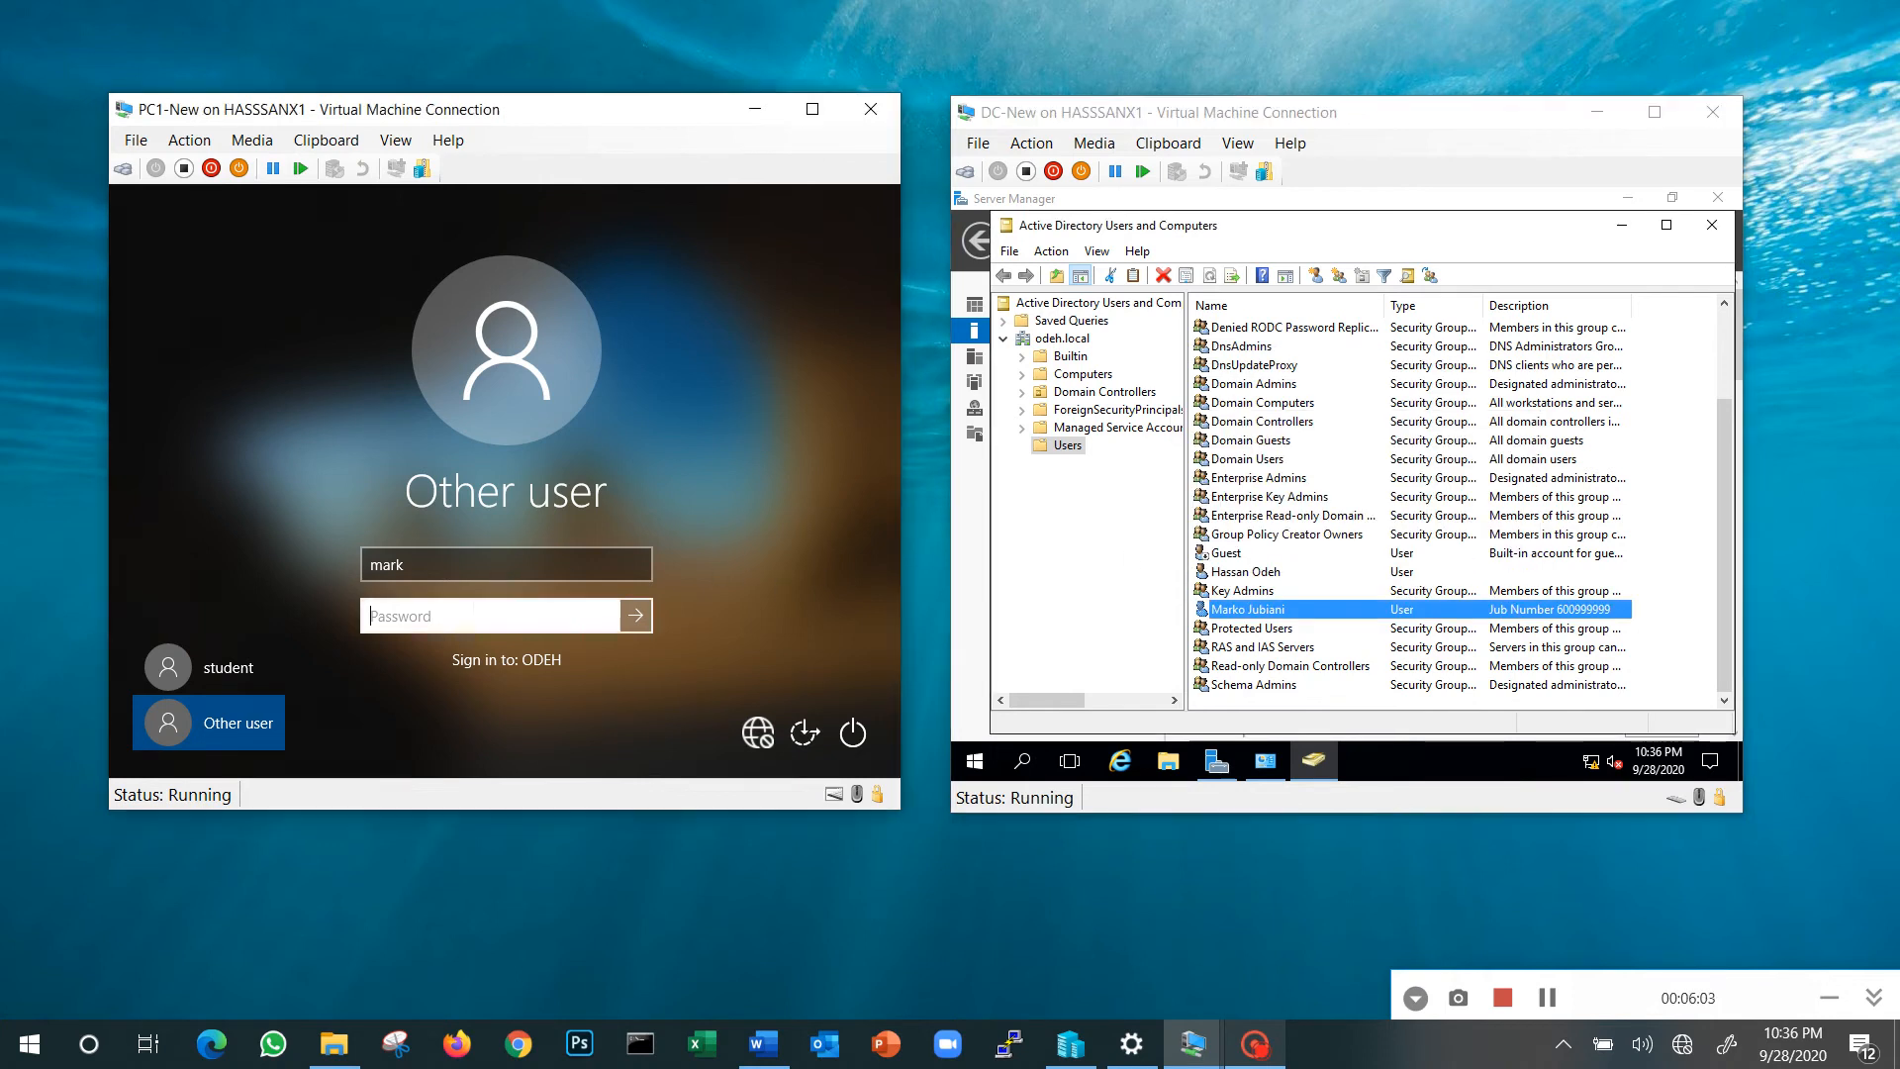
Sign in on PC1 with mark's new password and rearrange the two VM windows.
text(•••••••••)
key(Return)
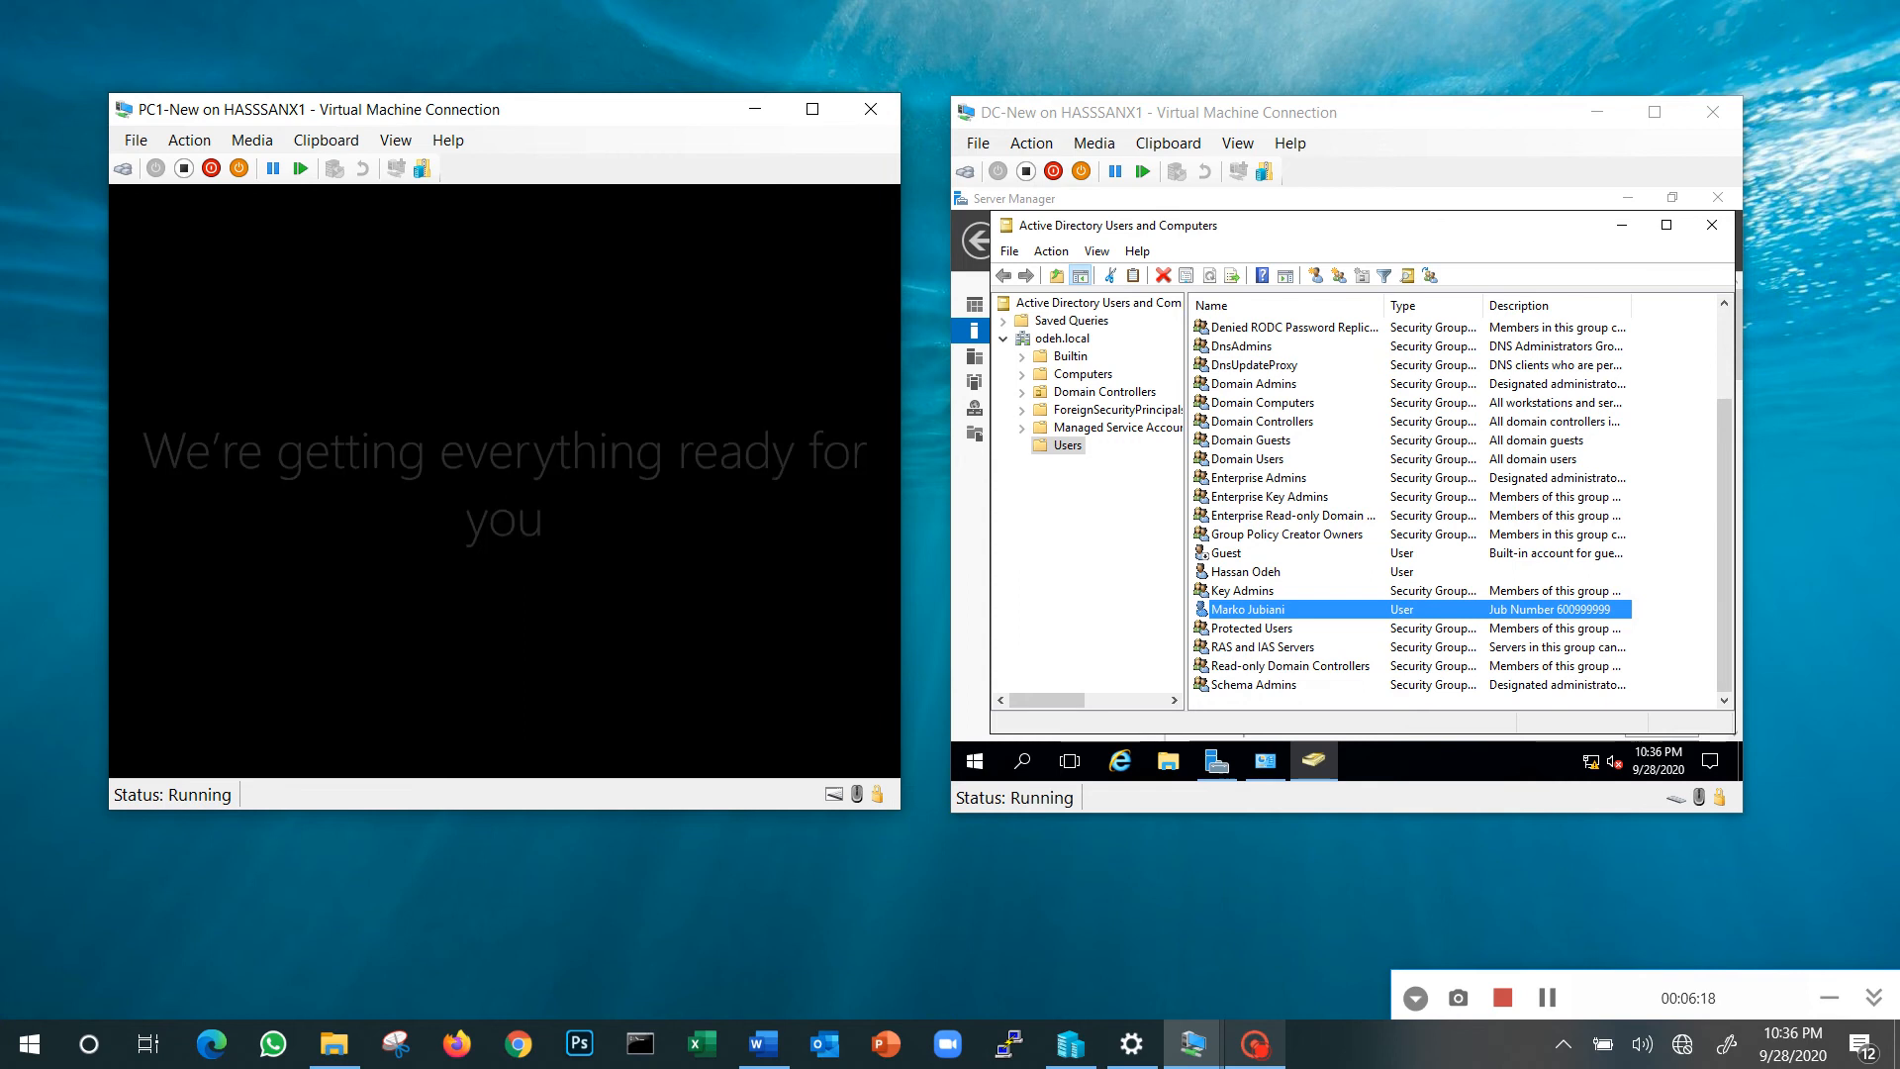
drag(1294, 120, 1445, 172)
drag(653, 121, 653, 40)
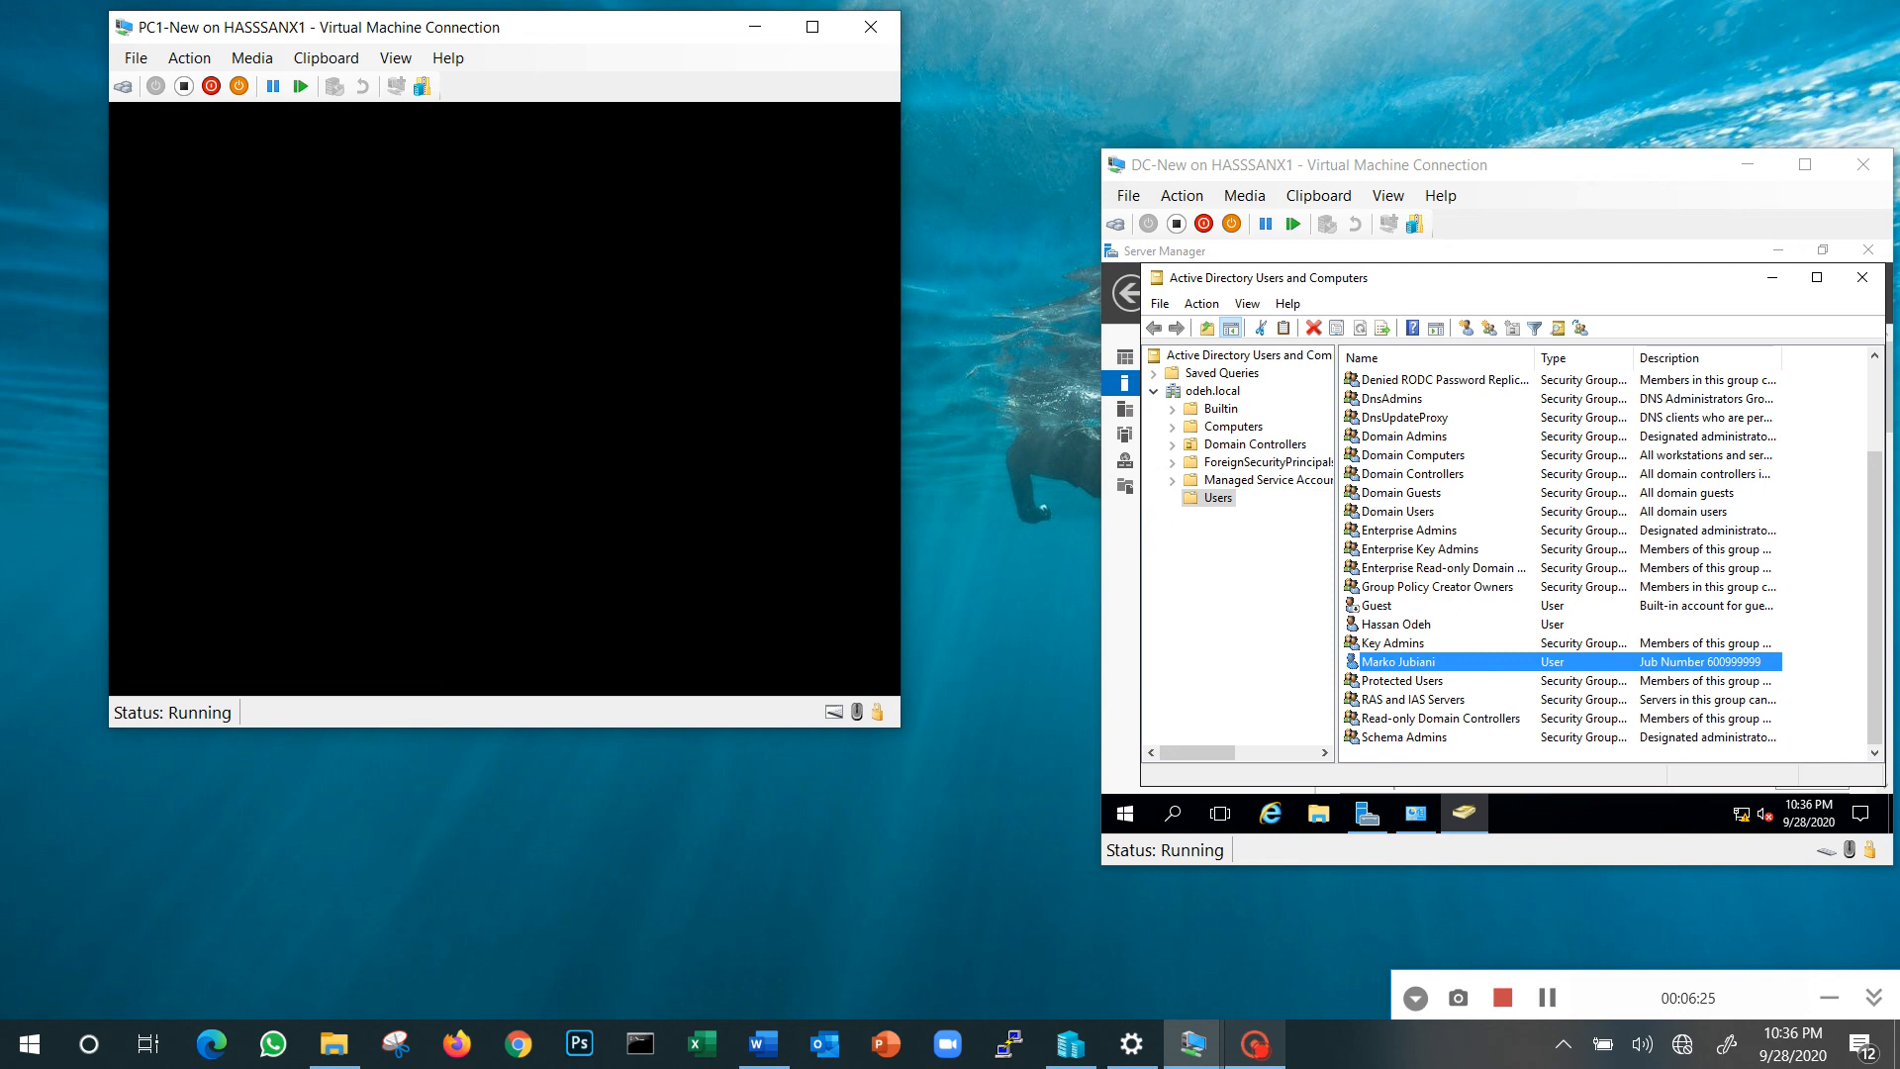